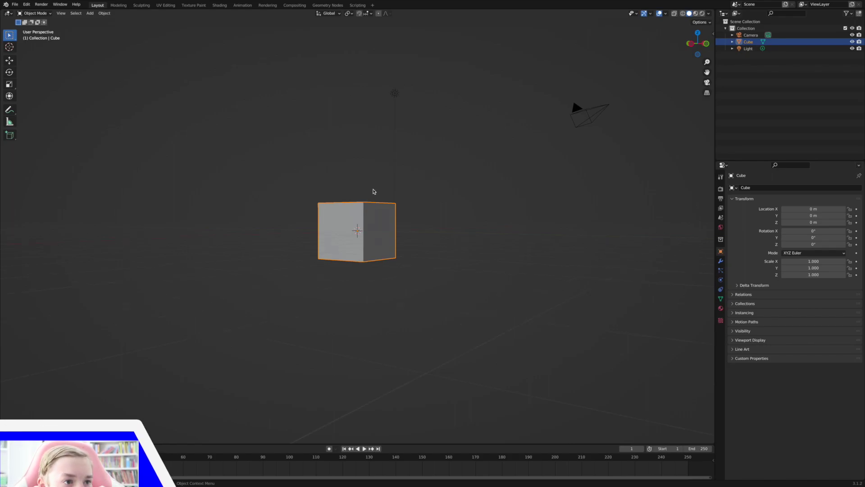
# Add the front picture of the hammer as a reference image aligned to the front orthographic view
pyautogui.moveTo(505, 117); pyautogui.dragTo(442, 136, button='middle')
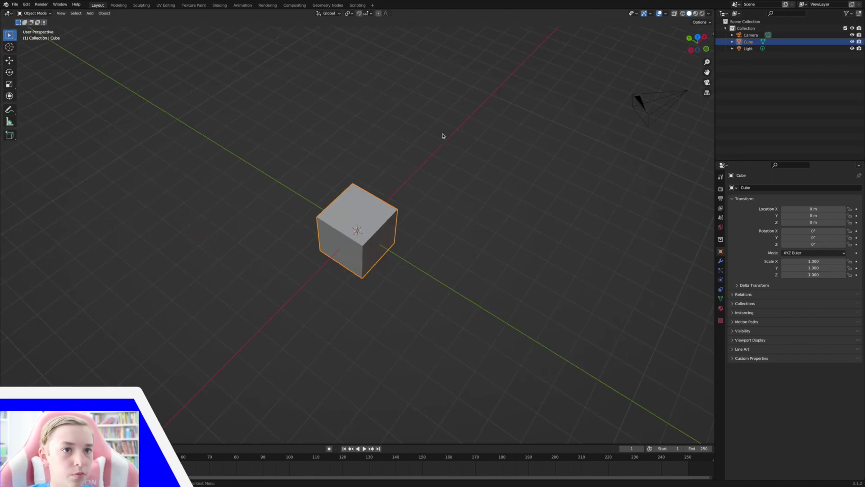
pyautogui.click(706, 50)
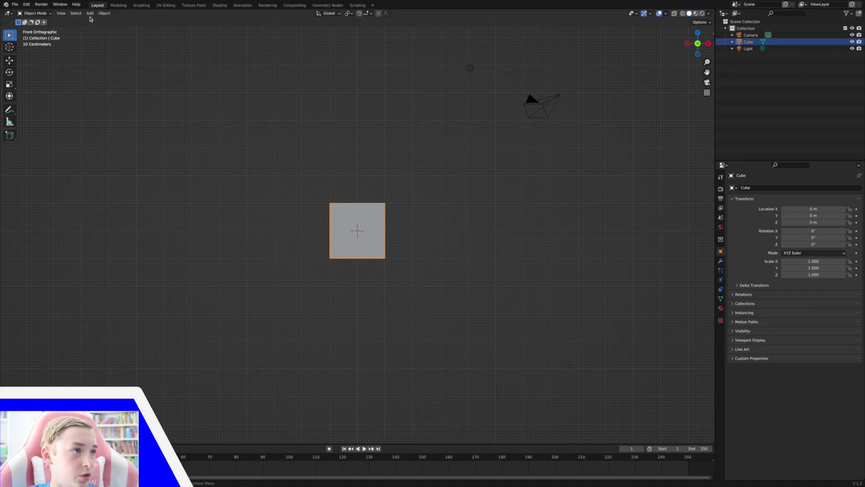
pyautogui.click(90, 14)
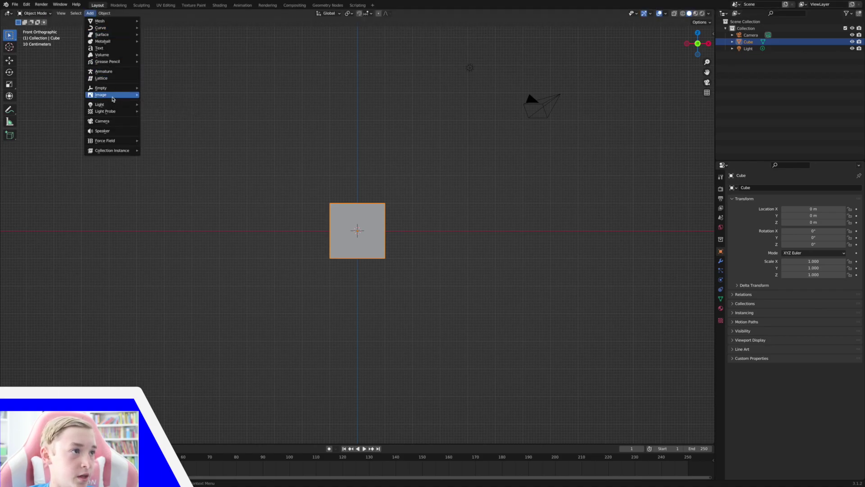
pyautogui.moveTo(132, 96)
pyautogui.click(160, 95)
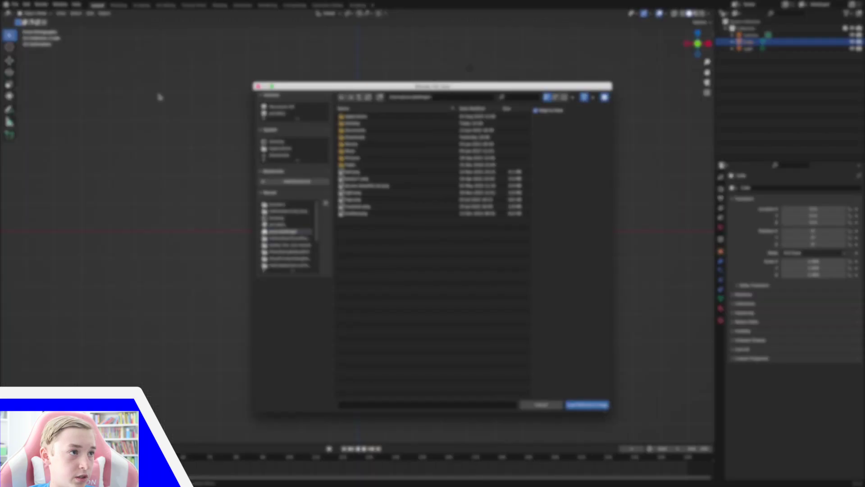
pyautogui.click(280, 115)
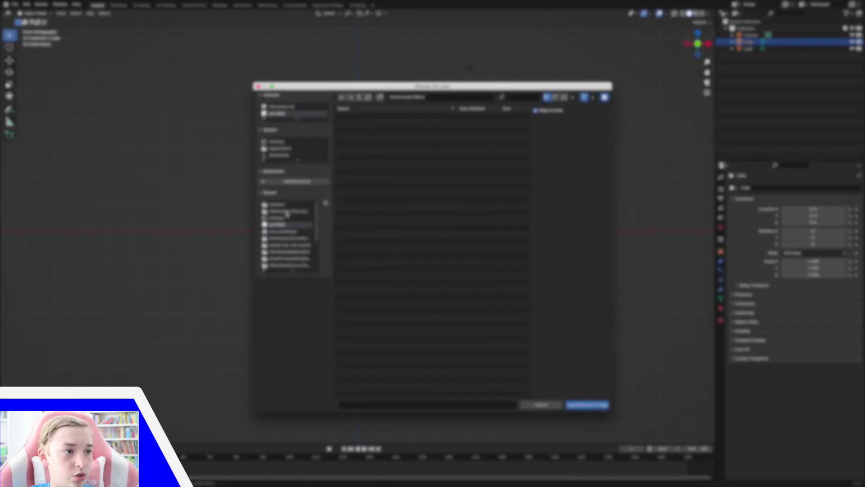
pyautogui.click(288, 156)
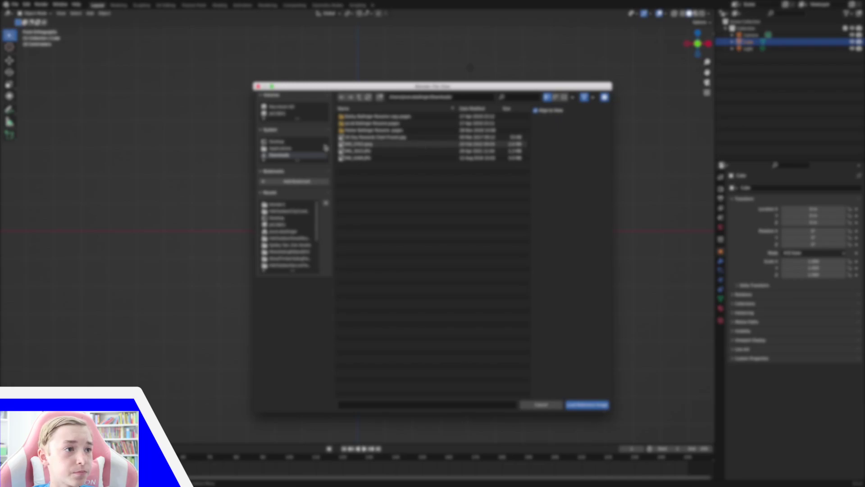
pyautogui.click(295, 143)
pyautogui.scroll(-20, 483, 225)
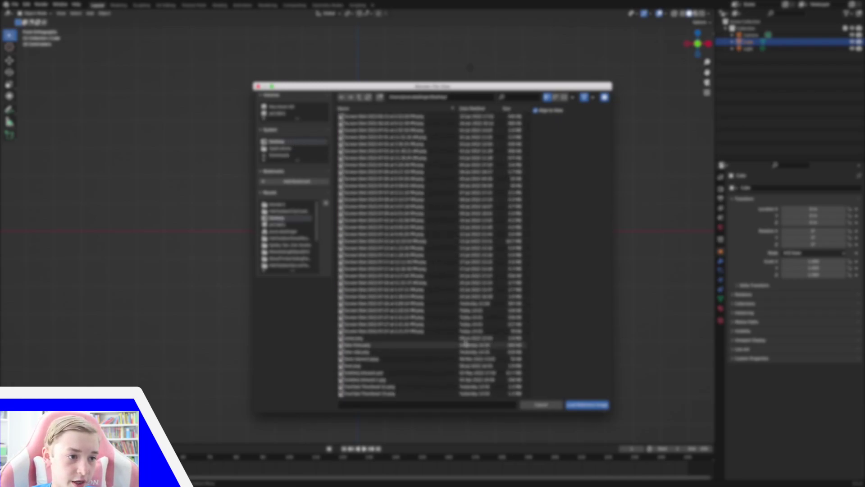
pyautogui.click(422, 352)
pyautogui.click(421, 345)
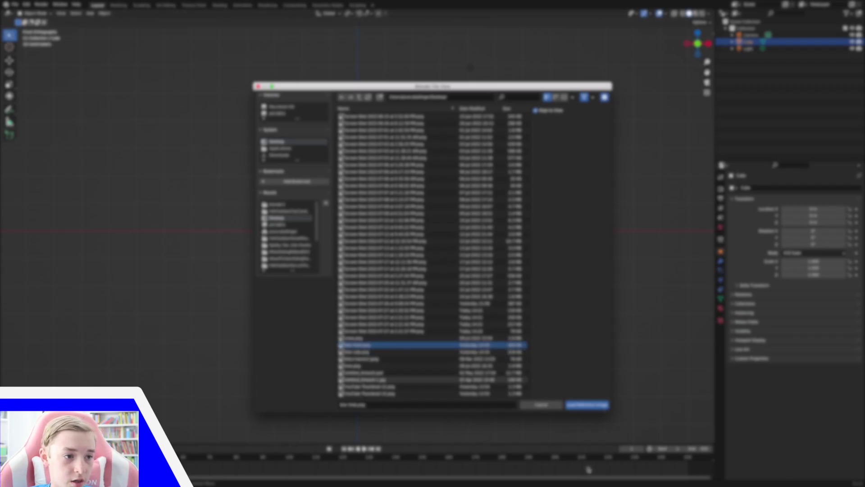
pyautogui.click(571, 405)
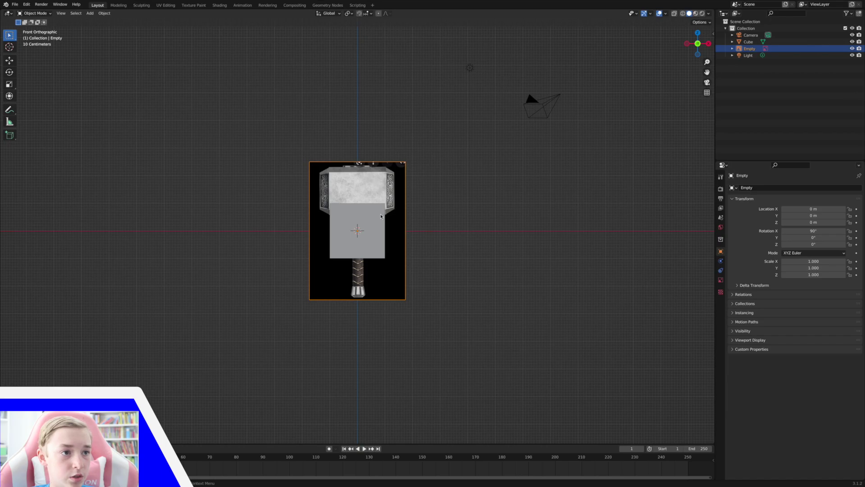
# Add the side picture of the hammer as a second reference image aligned to the left orthographic view
pyautogui.moveTo(460, 168); pyautogui.dragTo(474, 147, button='middle')
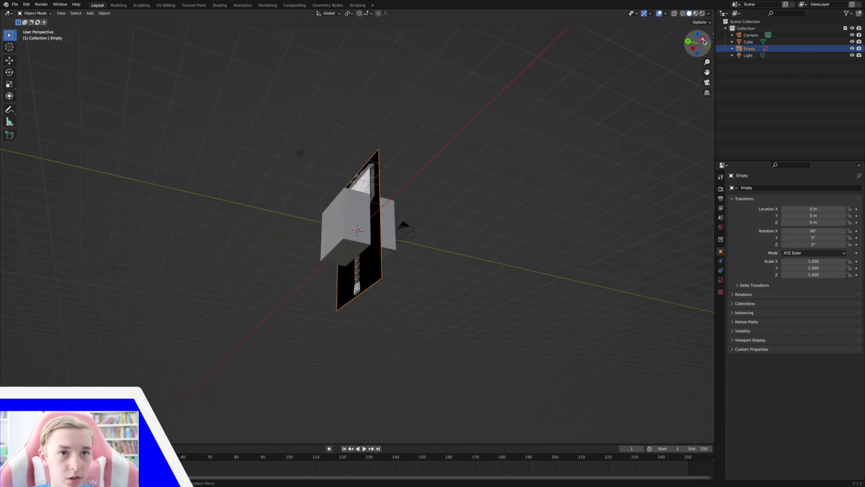
pyautogui.click(704, 42)
pyautogui.click(701, 42)
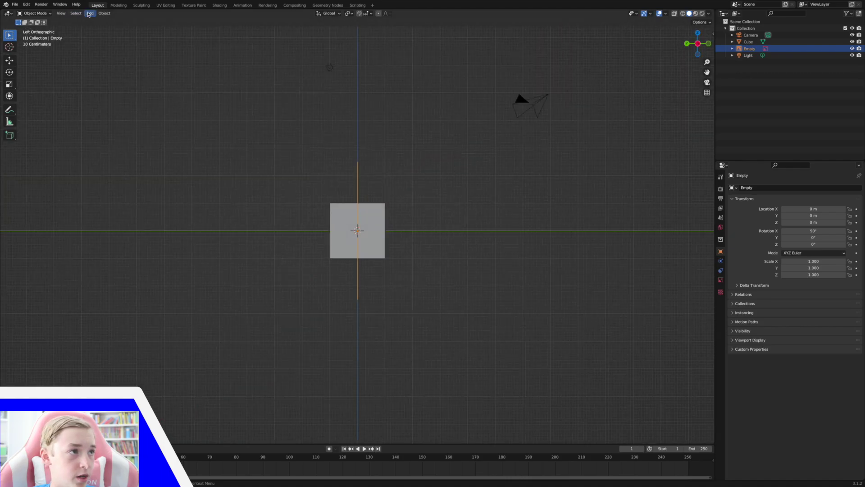
pyautogui.click(90, 13)
pyautogui.moveTo(110, 95)
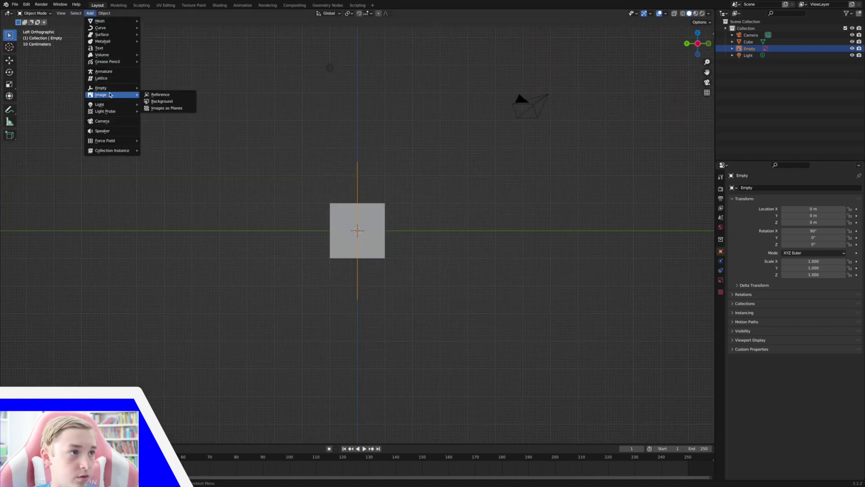
pyautogui.click(149, 98)
pyautogui.scroll(-10, 410, 311)
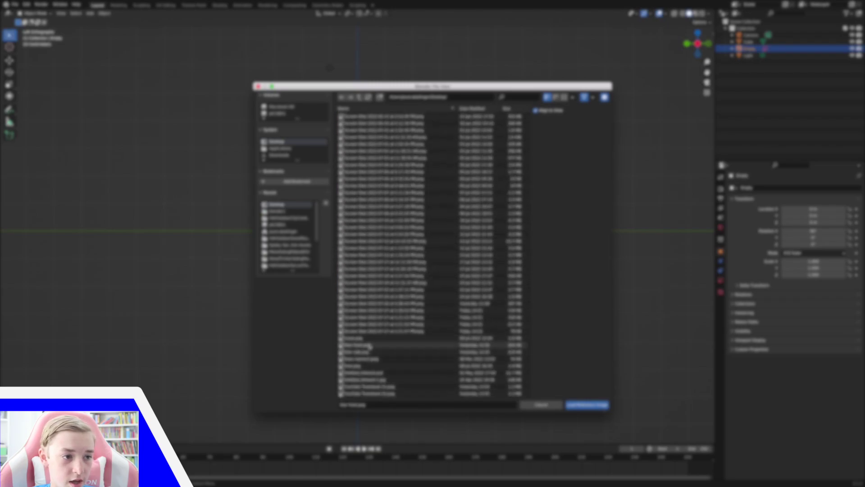
pyautogui.click(373, 353)
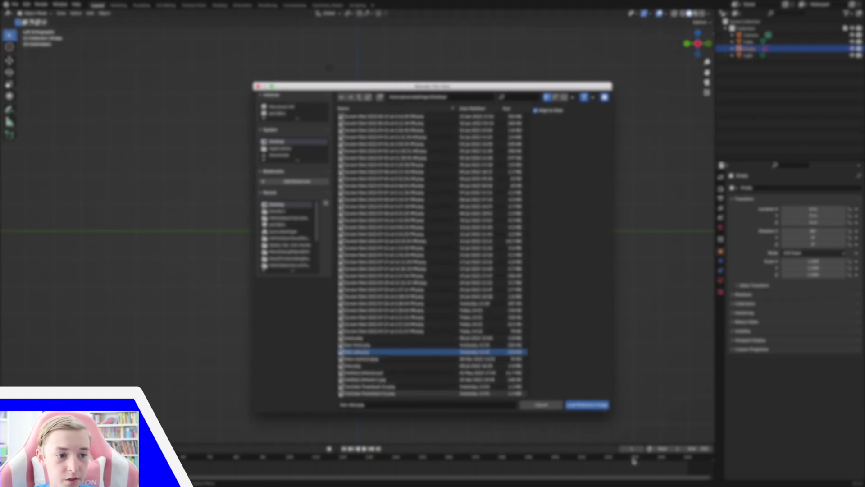
pyautogui.click(586, 405)
# Scale the side reference image uniformly to about 1.029 to match the hammer in the front reference
pyautogui.moveTo(562, 364)
pyautogui.mouseDown(button='middle')
pyautogui.moveTo(502, 361)
pyautogui.moveTo(557, 363)
pyautogui.mouseUp(button='middle')
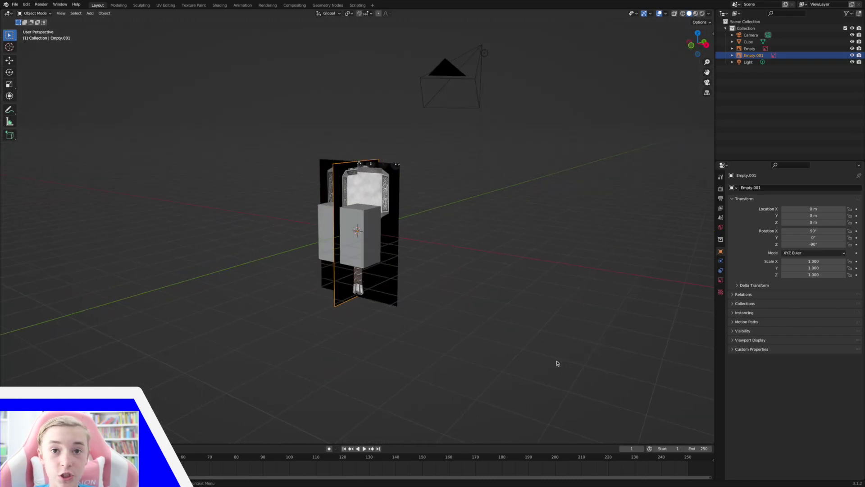
pyautogui.click(697, 43)
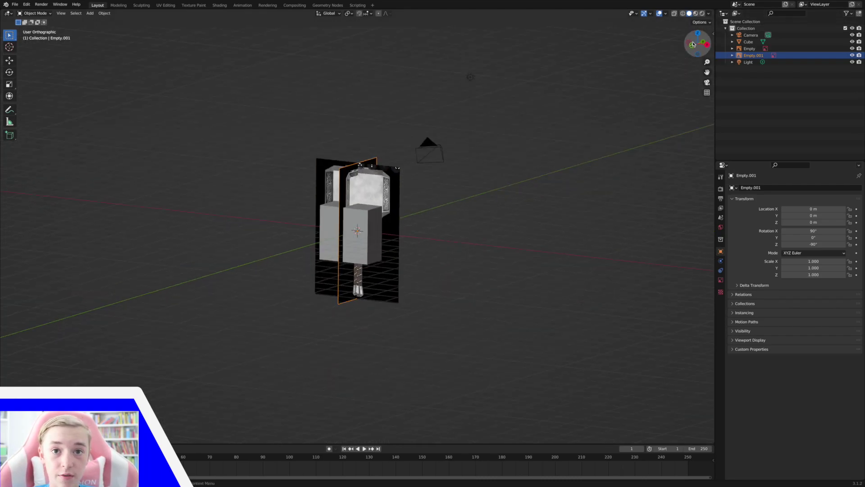
pyautogui.moveTo(706, 63); pyautogui.dragTo(706, 29)
pyautogui.moveTo(647, 89); pyautogui.dragTo(666, 93, button='middle')
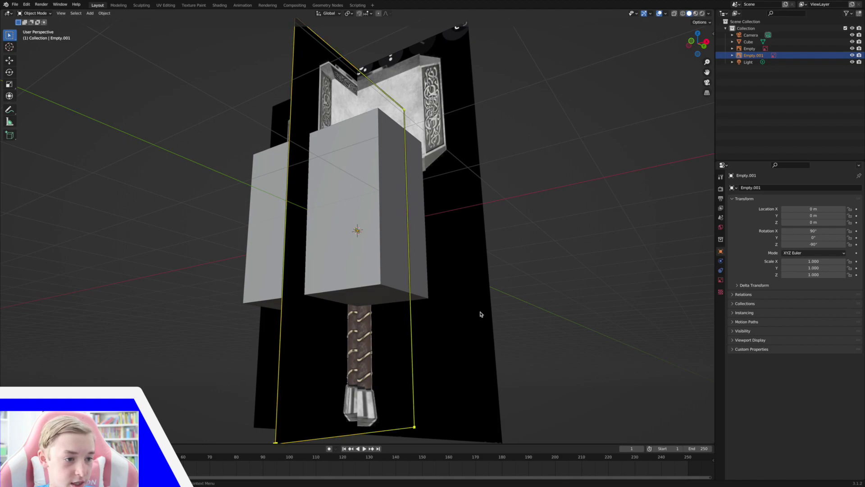
pyautogui.moveTo(693, 53); pyautogui.dragTo(692, 63)
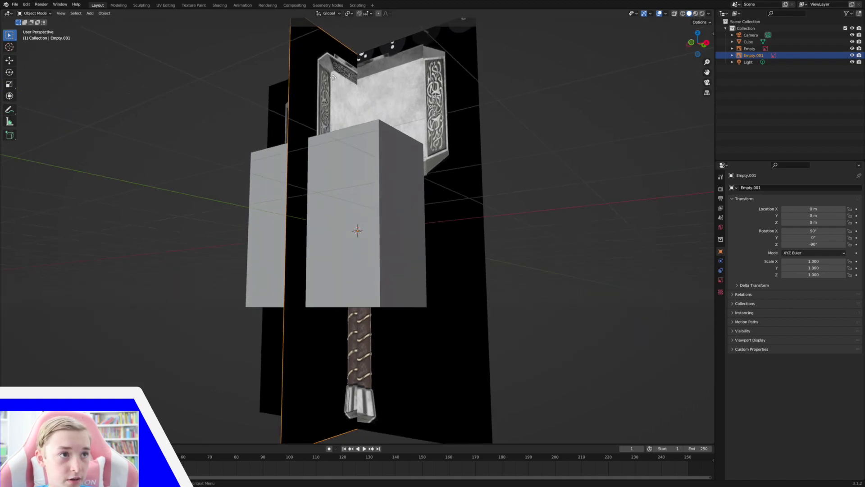
pyautogui.moveTo(378, 61); pyautogui.dragTo(378, 80, button='middle')
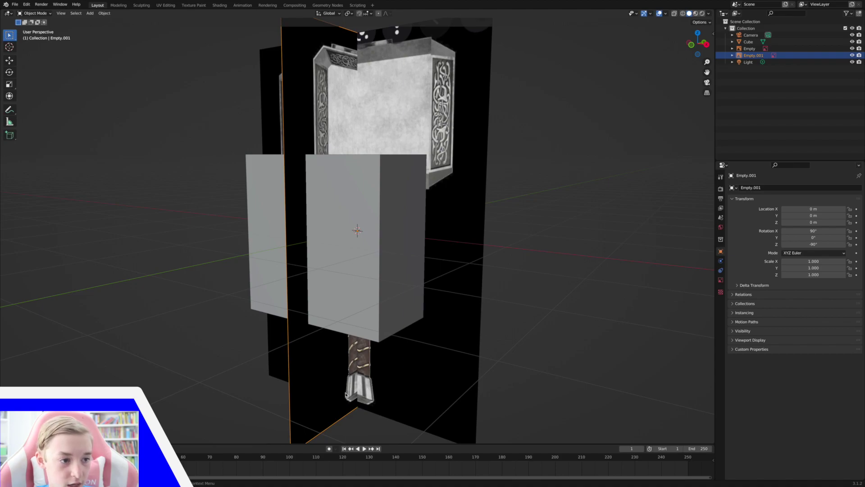
pyautogui.scroll(-5, 483, 257)
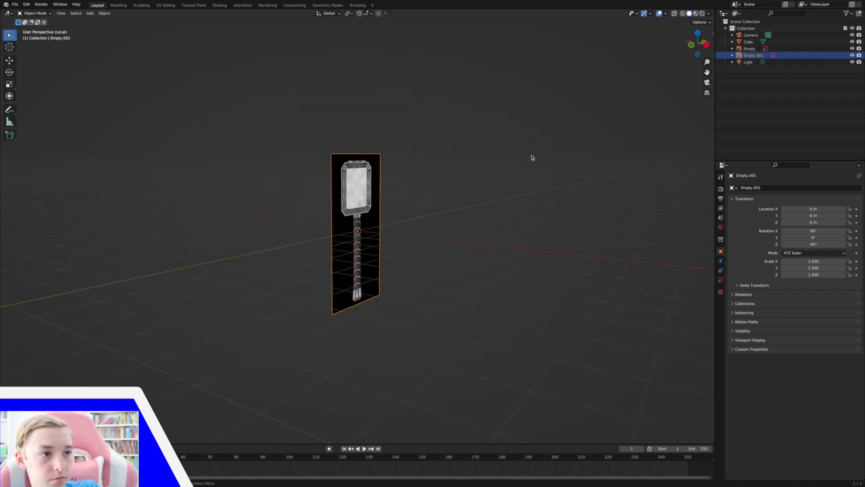
pyautogui.scroll(4, 532, 158)
pyautogui.scroll(2, 532, 157)
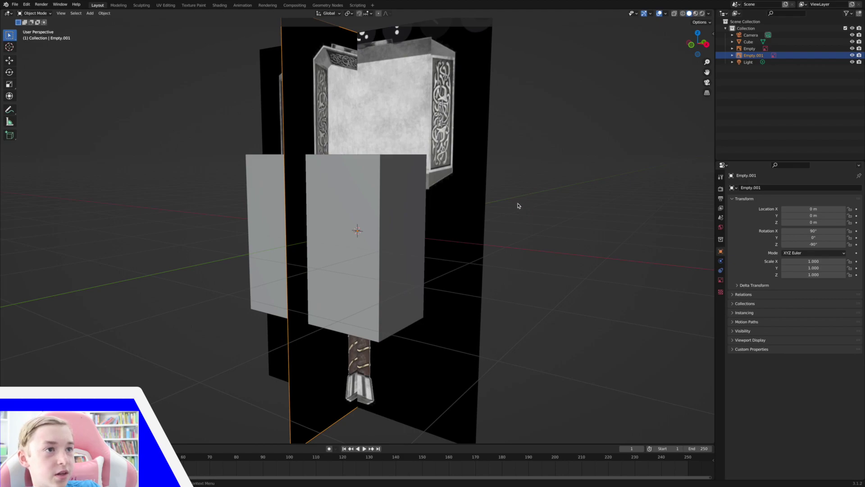
pyautogui.press('s')
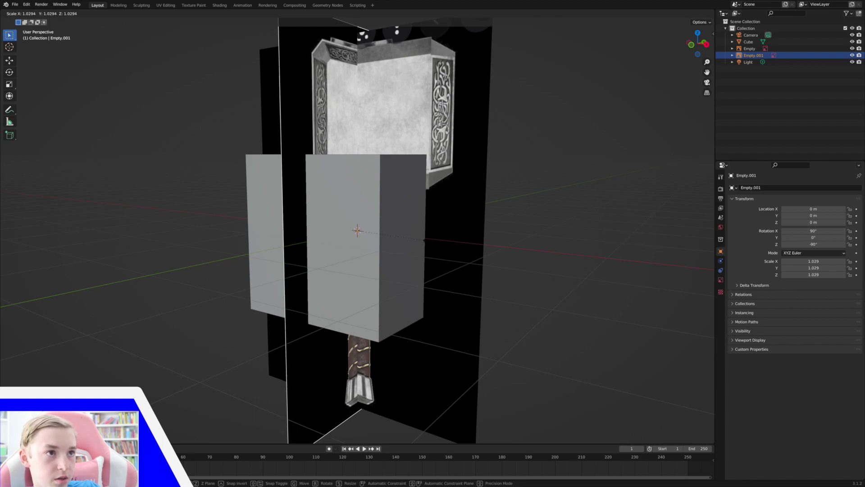
pyautogui.click(423, 240)
# Move the side reference image up along Z to about 0.0137 m to line it up with the front reference
pyautogui.moveTo(424, 240); pyautogui.dragTo(437, 244, button='middle')
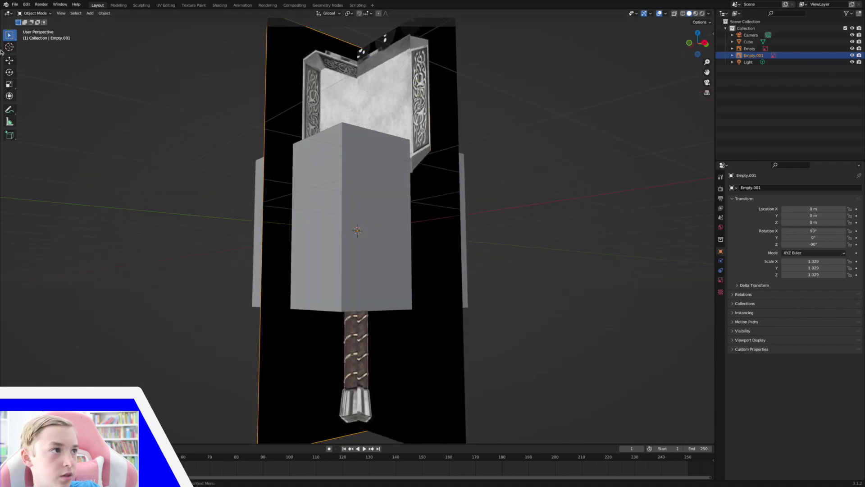
pyautogui.click(9, 60)
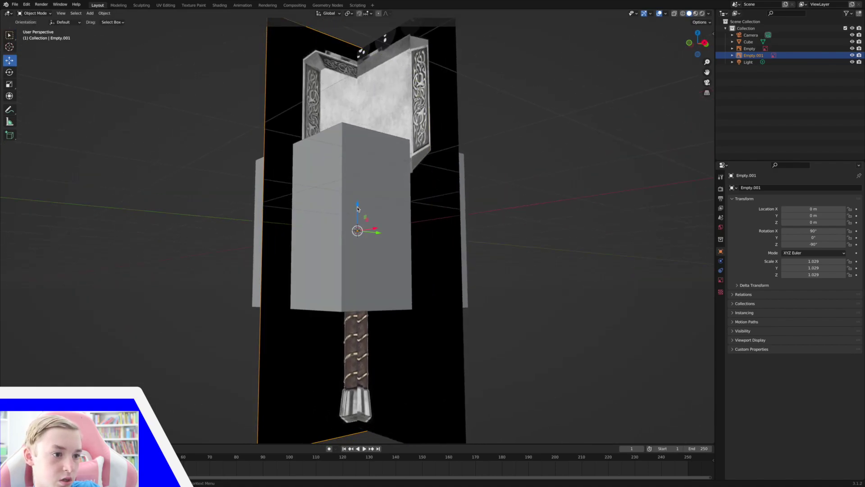
pyautogui.moveTo(357, 209); pyautogui.dragTo(356, 208)
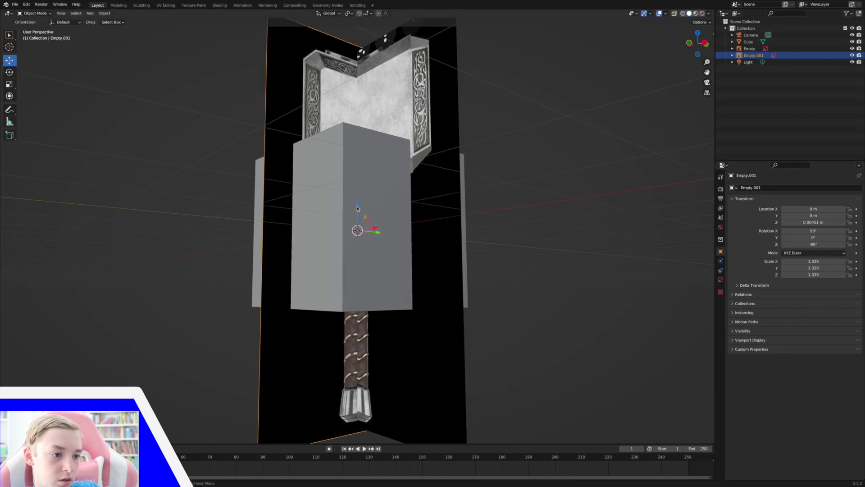
pyautogui.moveTo(356, 208)
pyautogui.mouseDown(button='middle')
pyautogui.moveTo(341, 204)
pyautogui.moveTo(367, 209)
pyautogui.mouseUp(button='middle')
pyautogui.moveTo(359, 207); pyautogui.dragTo(359, 204)
pyautogui.moveTo(357, 203); pyautogui.dragTo(363, 206, button='middle')
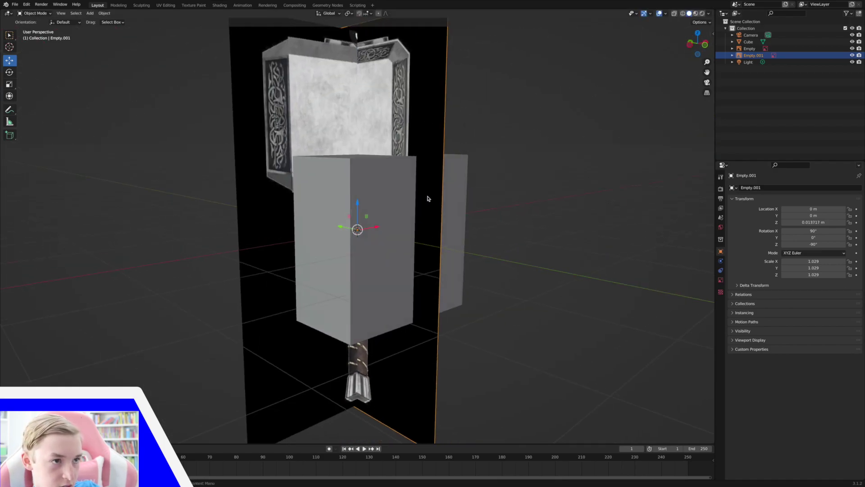
pyautogui.moveTo(427, 199); pyautogui.dragTo(400, 187, button='middle')
pyautogui.click(448, 199)
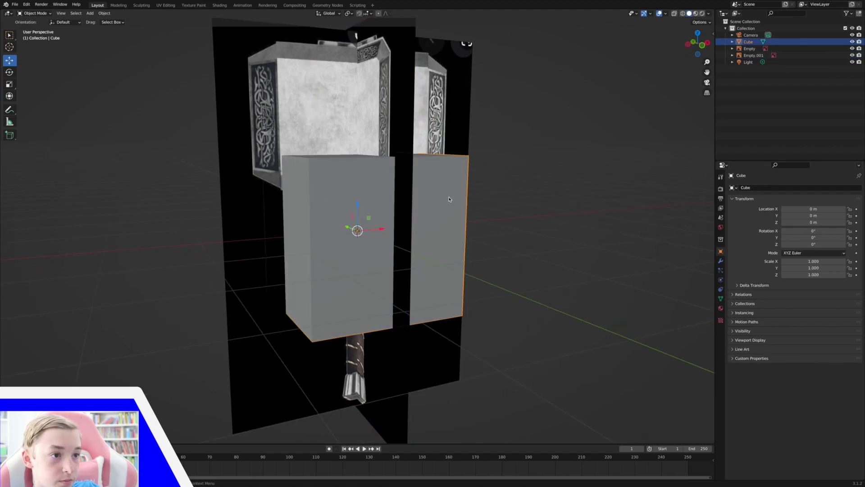
pyautogui.moveTo(449, 199); pyautogui.dragTo(451, 197, button='middle')
pyautogui.click(693, 45)
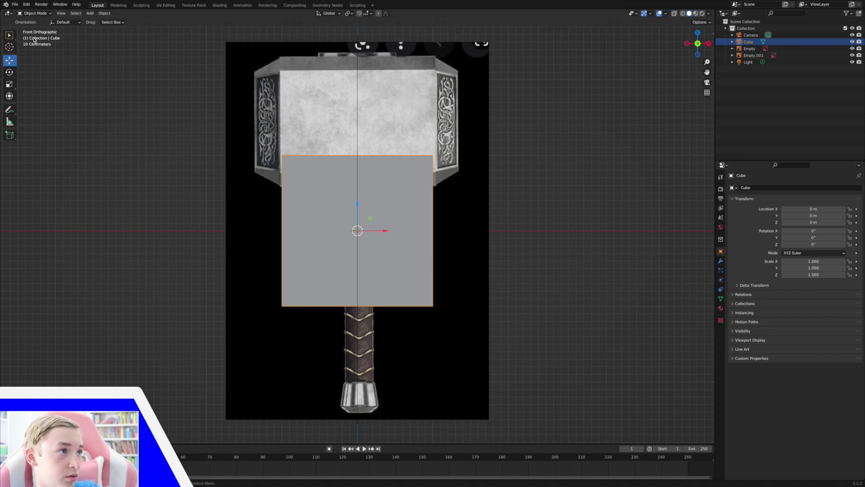
pyautogui.click(38, 14)
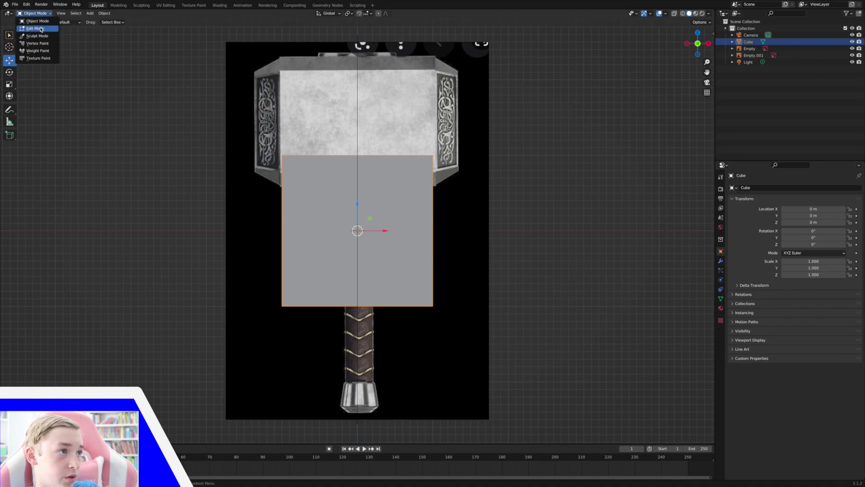
pyautogui.click(40, 29)
pyautogui.moveTo(402, 259); pyautogui.dragTo(405, 261, button='middle')
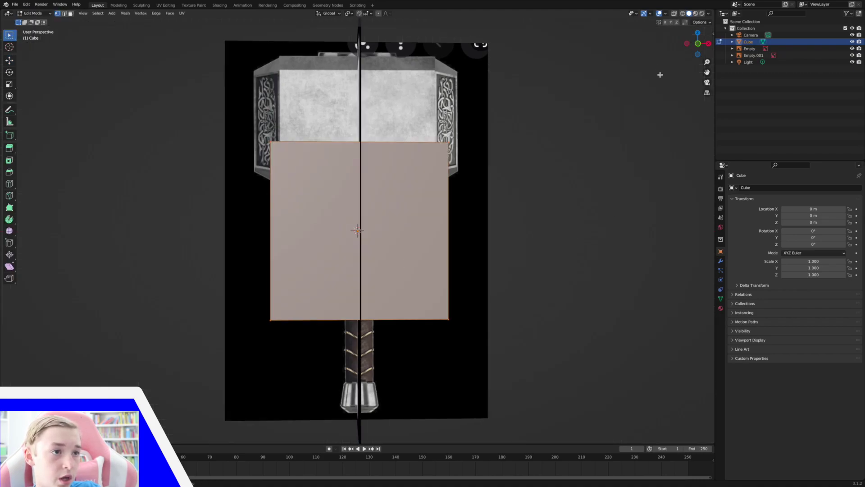
pyautogui.click(698, 44)
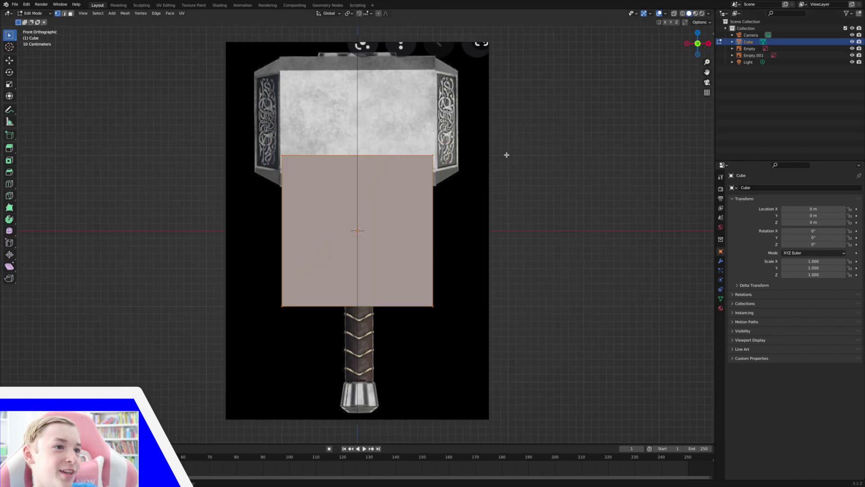
pyautogui.moveTo(50, 79); pyautogui.dragTo(21, 68, button='middle')
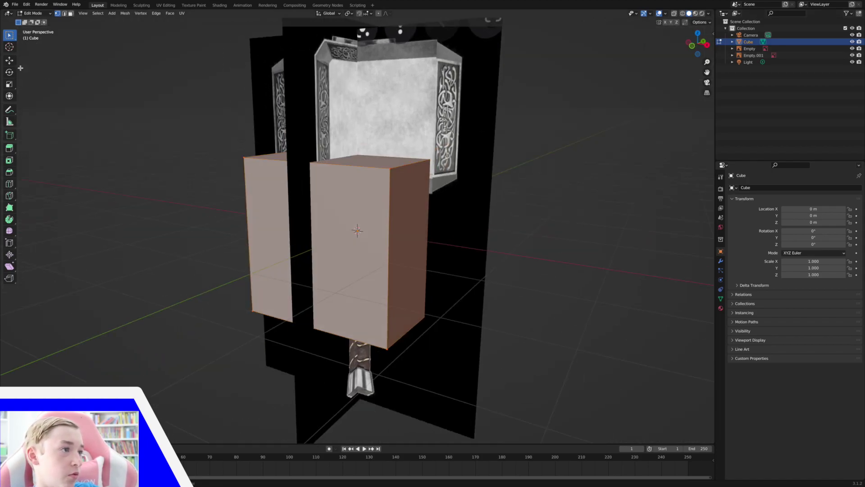
pyautogui.click(693, 51)
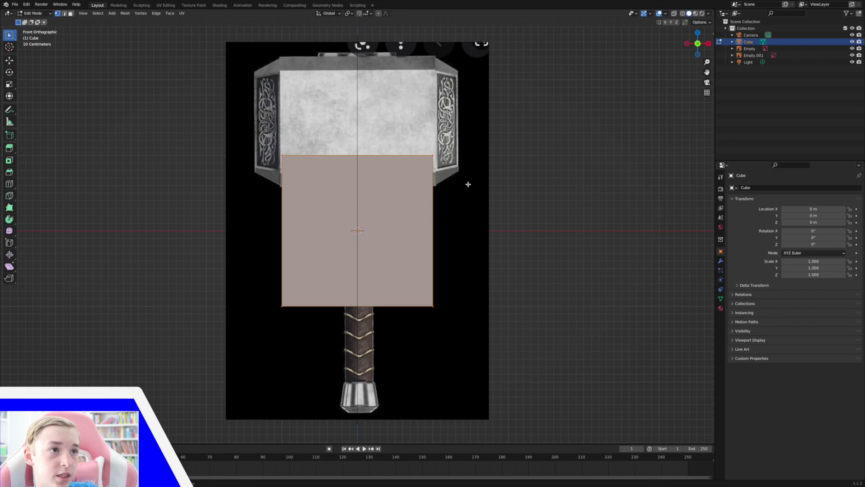
pyautogui.press('Tab')
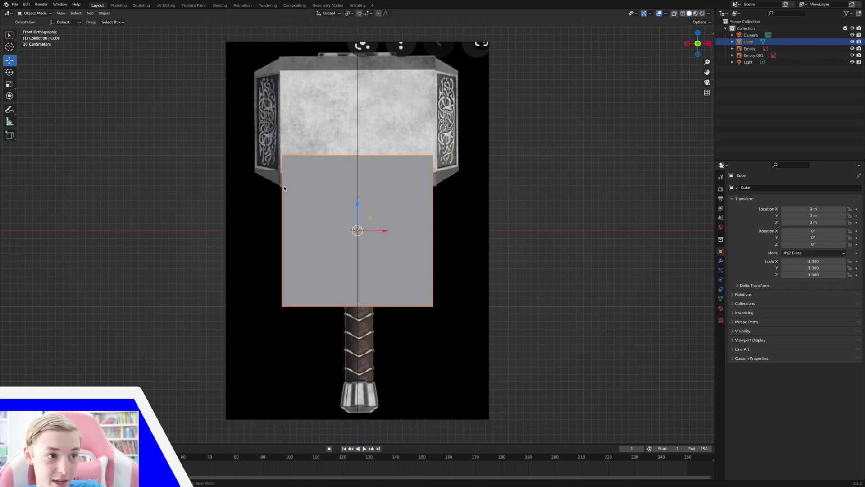
# Select the front reference image of the hammer
pyautogui.click(265, 185)
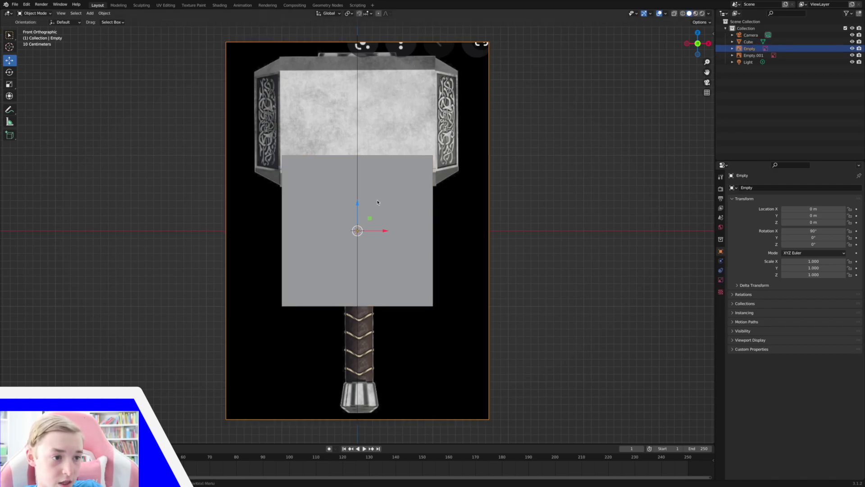
pyautogui.moveTo(707, 63)
pyautogui.mouseDown()
pyautogui.moveTo(708, 70)
pyautogui.moveTo(699, 52)
pyautogui.moveTo(706, 54)
pyautogui.moveTo(702, 20)
pyautogui.moveTo(697, 58)
pyautogui.mouseUp()
pyautogui.click(698, 44)
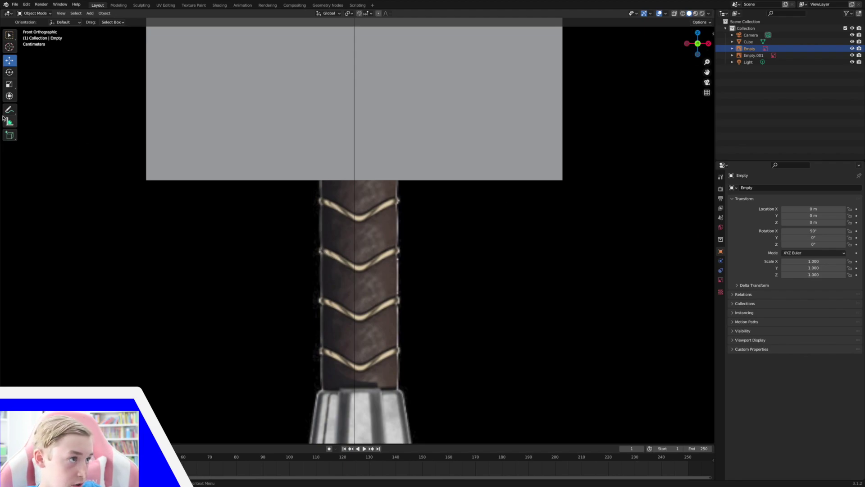
# Annotate the handle's wrap and centre line on the front reference to check its offset from the vertical axis, and remove the annotation
pyautogui.click(9, 110)
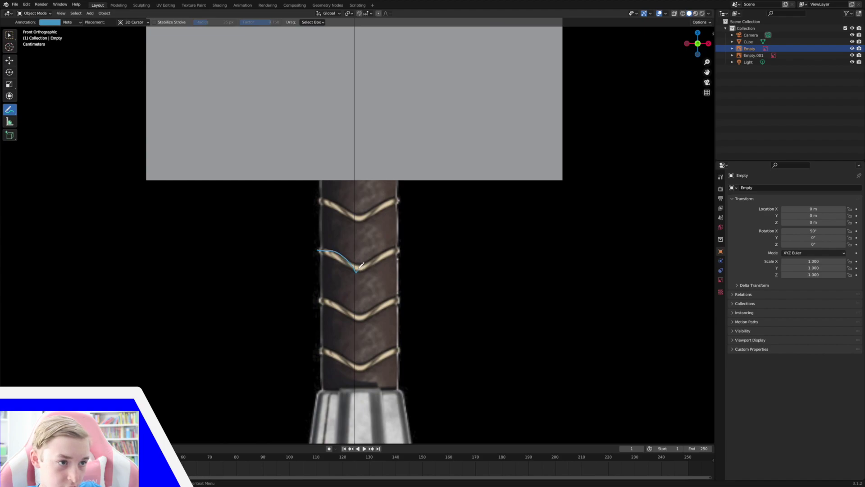
pyautogui.moveTo(361, 219)
pyautogui.mouseDown()
pyautogui.moveTo(361, 127)
pyautogui.moveTo(362, 238)
pyautogui.mouseUp()
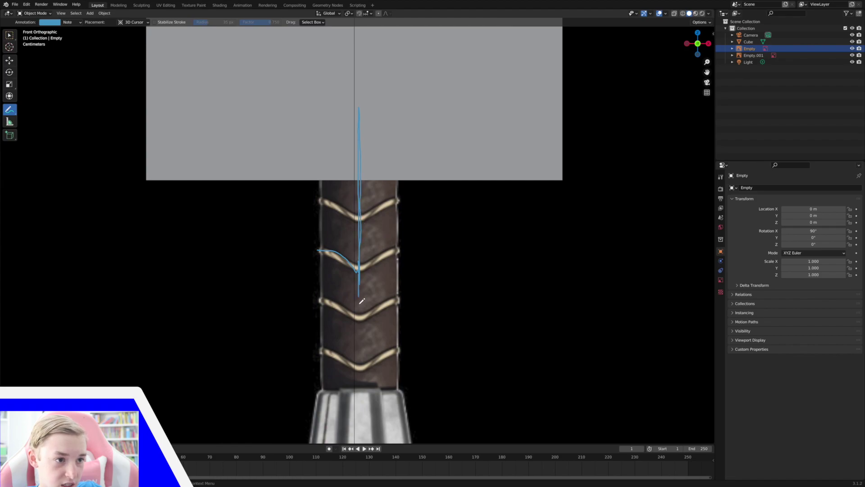
pyautogui.moveTo(362, 300); pyautogui.dragTo(362, 403)
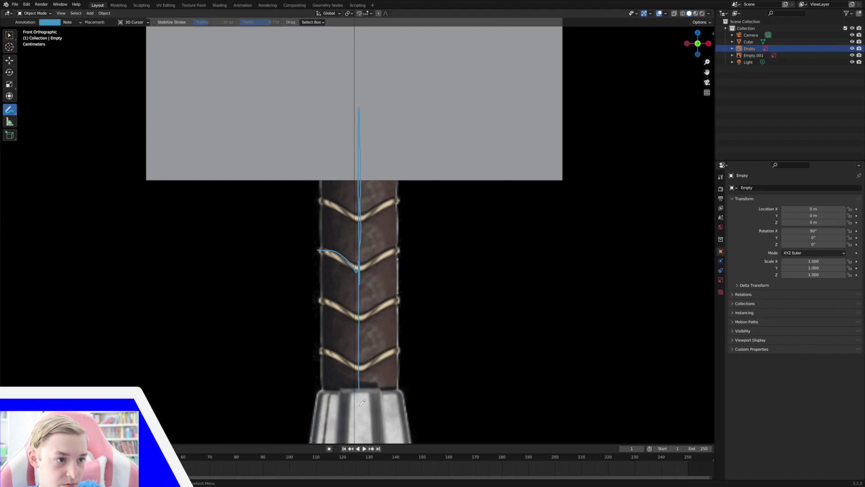
pyautogui.rightClick(348, 276)
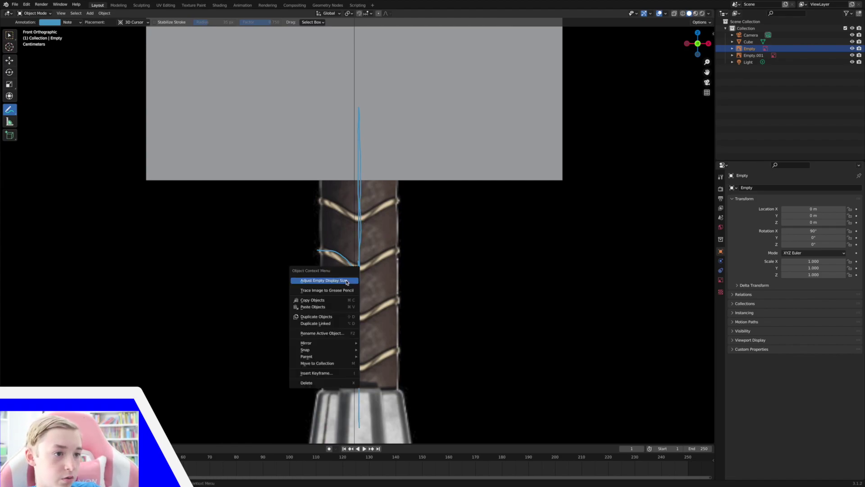
pyautogui.click(8, 61)
pyautogui.hotkey('ctrl', 'z')
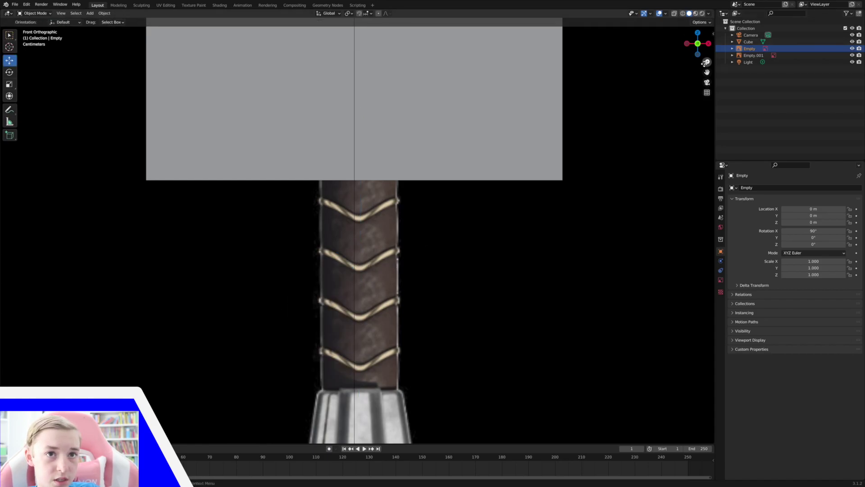
# Move the front reference image along X to about -0.034 m to centre the handle on the vertical axis
pyautogui.moveTo(707, 63); pyautogui.dragTo(3, 274)
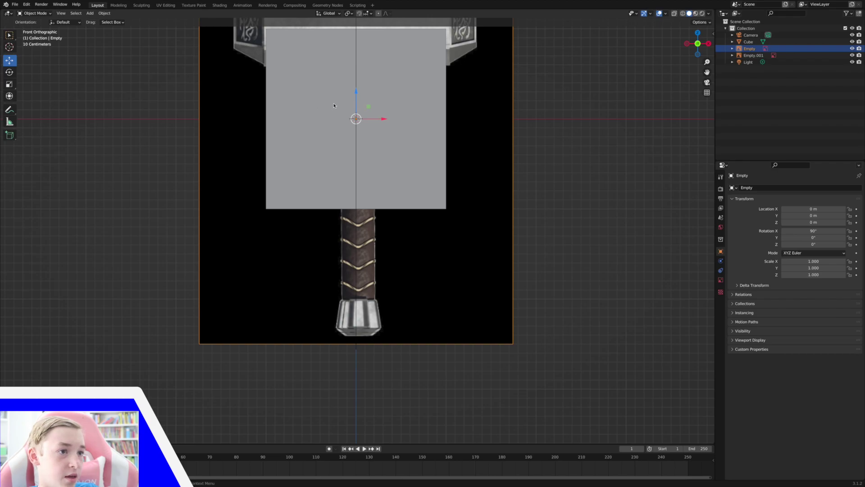
pyautogui.moveTo(384, 119); pyautogui.dragTo(381, 119)
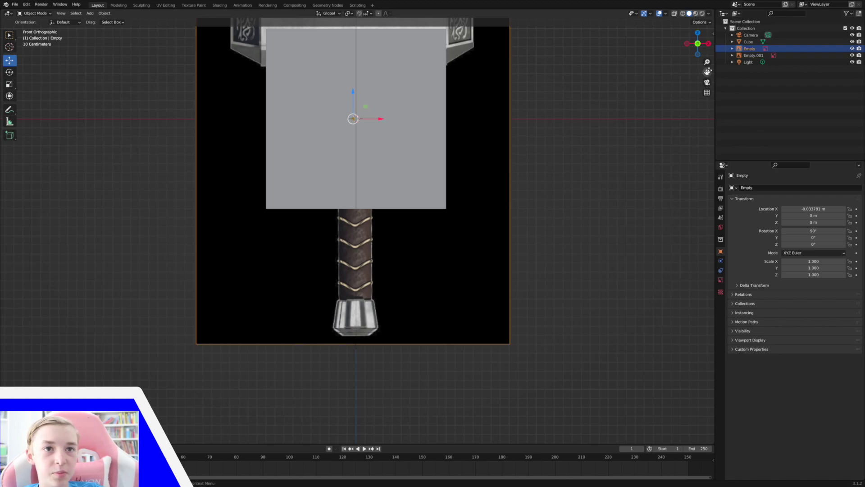
pyautogui.moveTo(708, 73); pyautogui.dragTo(696, 77)
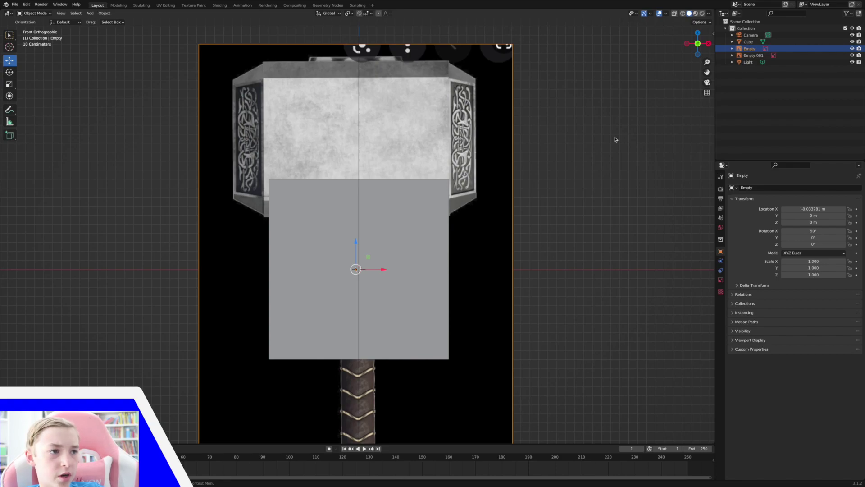
# Enter Edit Mode on the cube and move its whole mesh up along Z until it covers the hammer head in the front view
pyautogui.click(450, 276)
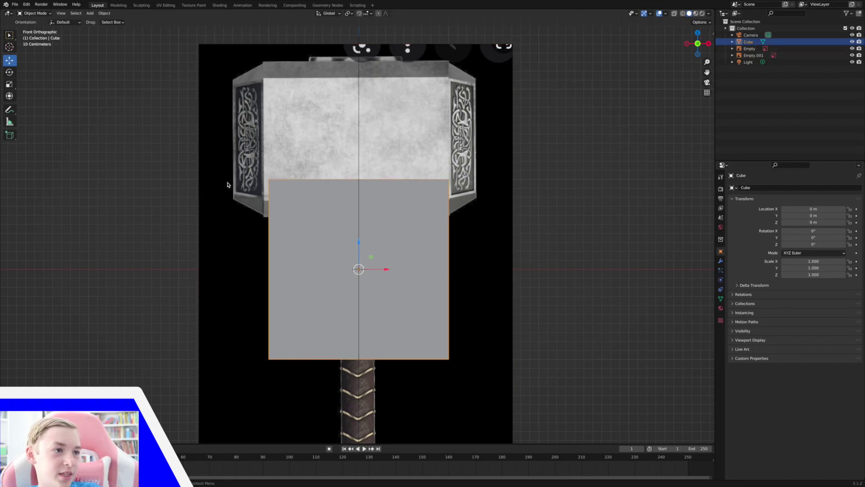
pyautogui.press('Tab')
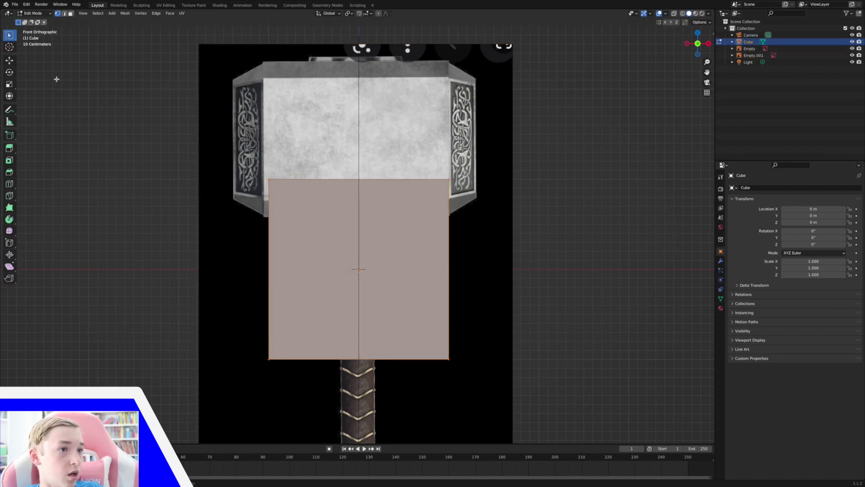
pyautogui.moveTo(56, 79); pyautogui.dragTo(95, 95, button='middle')
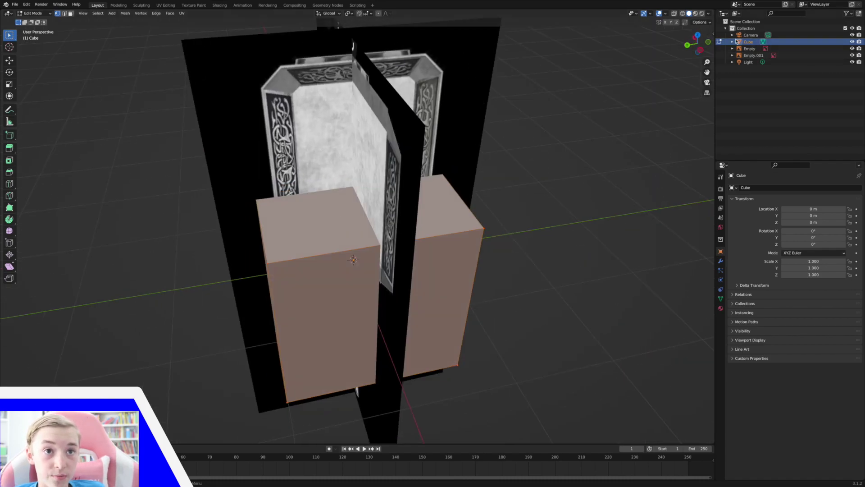
pyautogui.click(708, 42)
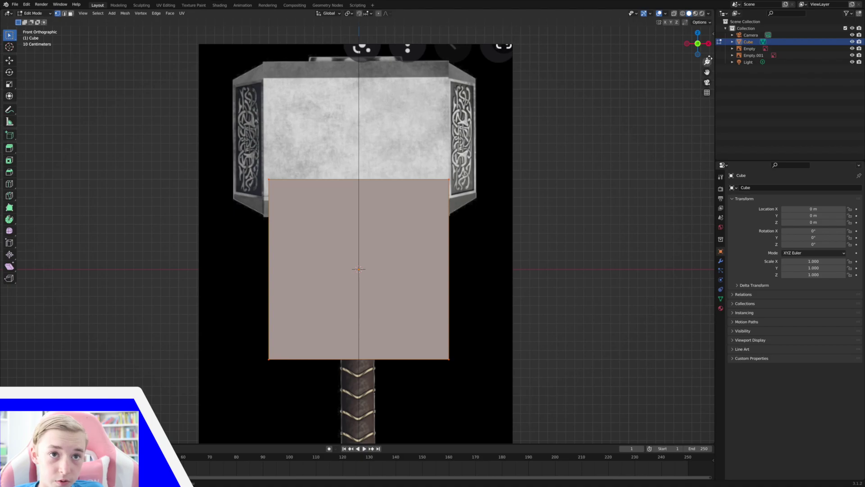
pyautogui.moveTo(707, 62); pyautogui.dragTo(707, 70)
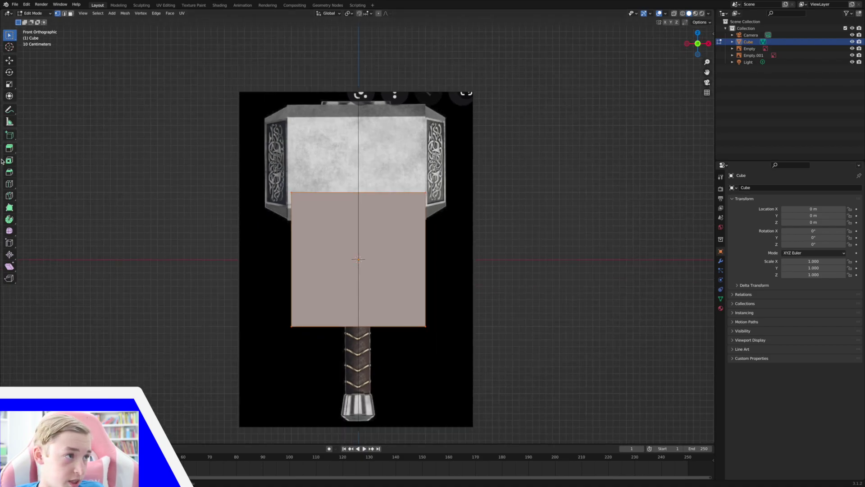
pyautogui.click(9, 63)
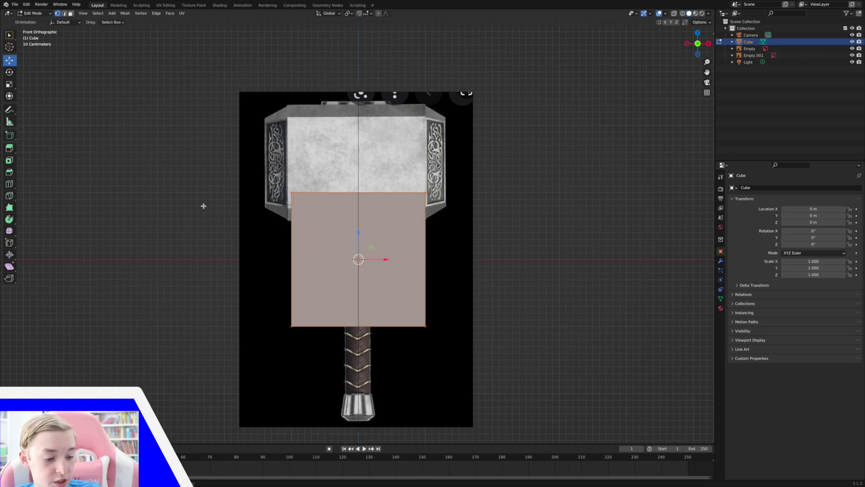
pyautogui.press('g')
pyautogui.press('z')
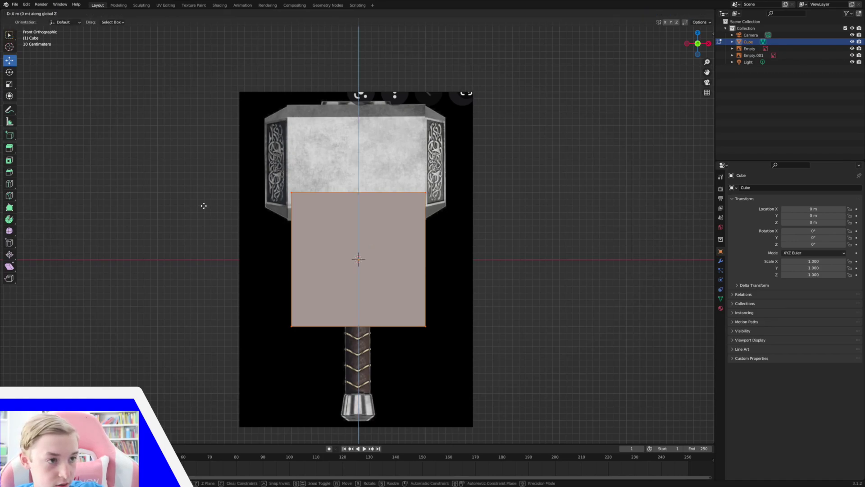
pyautogui.click(184, 113)
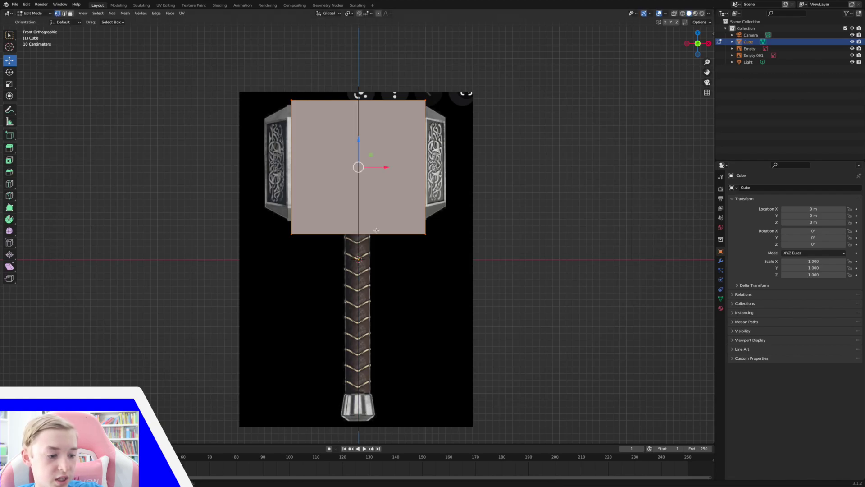
# Switch to the left orthographic view and enable X-ray so the side reference shows through the cube
pyautogui.moveTo(421, 246); pyautogui.dragTo(411, 239, button='middle')
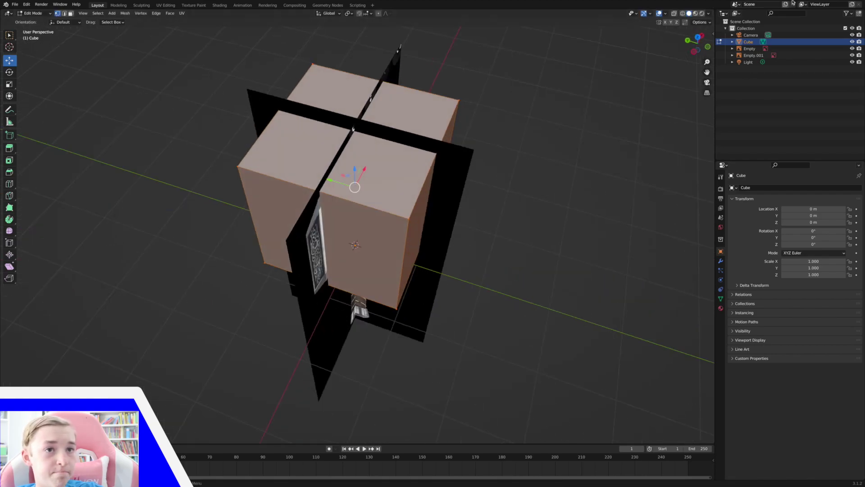
pyautogui.click(709, 45)
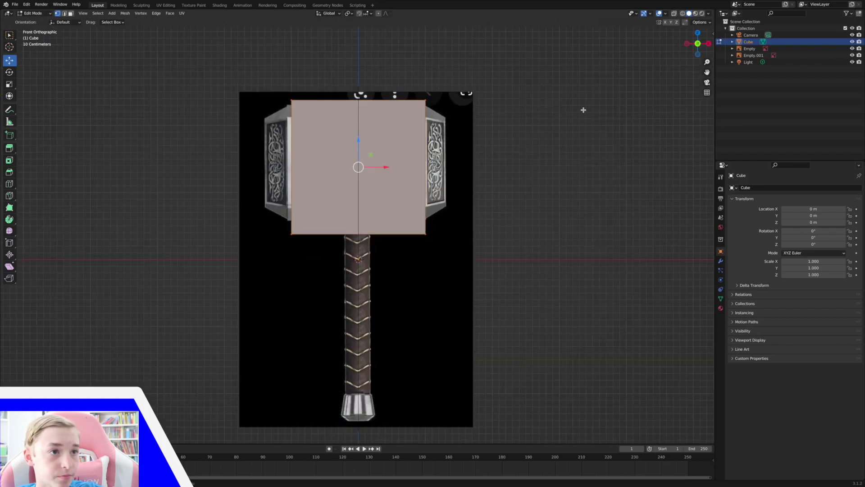
pyautogui.moveTo(378, 144); pyautogui.dragTo(356, 144, button='middle')
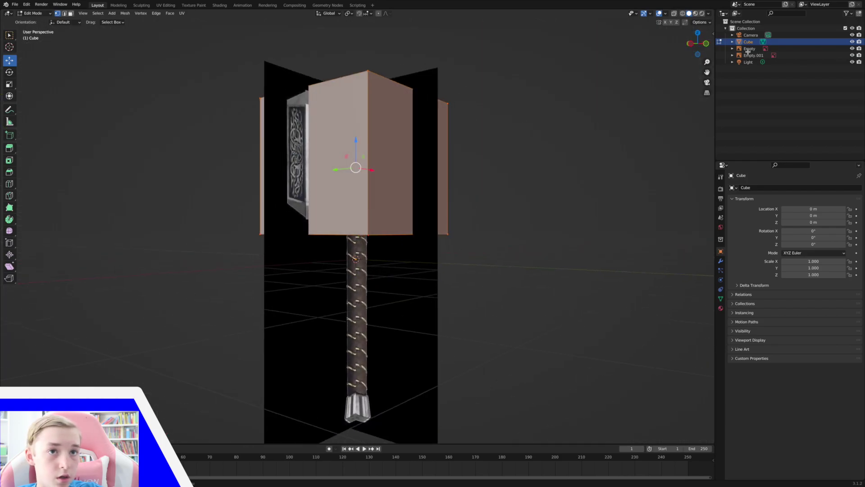
pyautogui.click(685, 45)
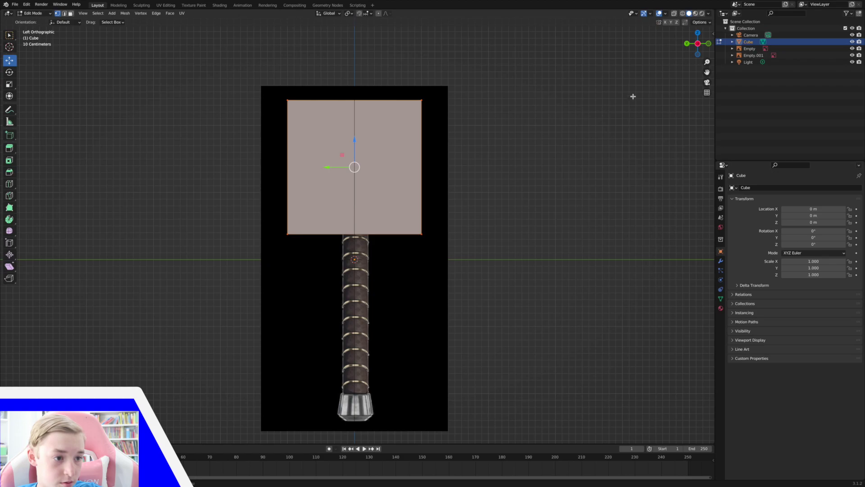
pyautogui.hotkey('alt', 'z')
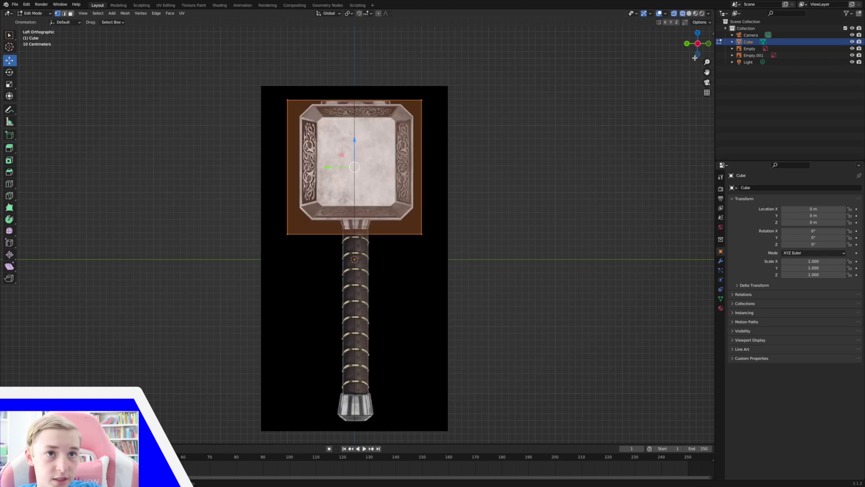
pyautogui.scroll(3, 354, 167)
pyautogui.moveTo(708, 62); pyautogui.dragTo(713, 197)
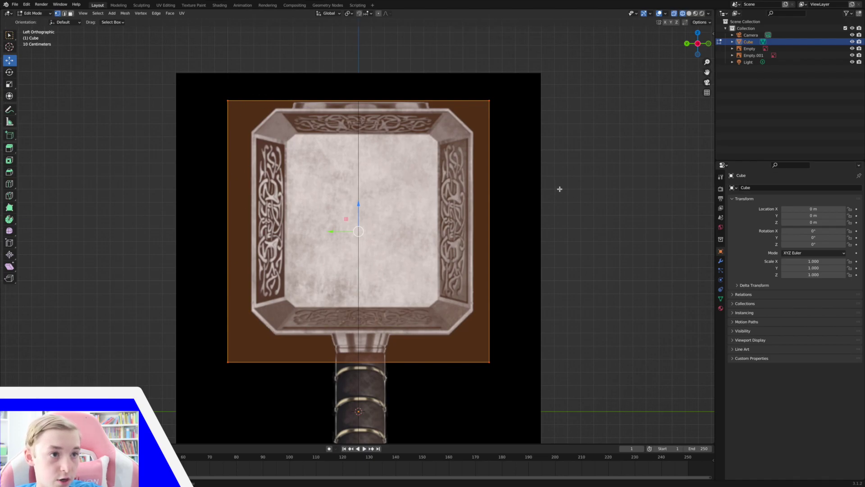
# Scale the cube mesh down uniformly towards the hammer head's size and move it about -0.039 m along Y
pyautogui.press('s')
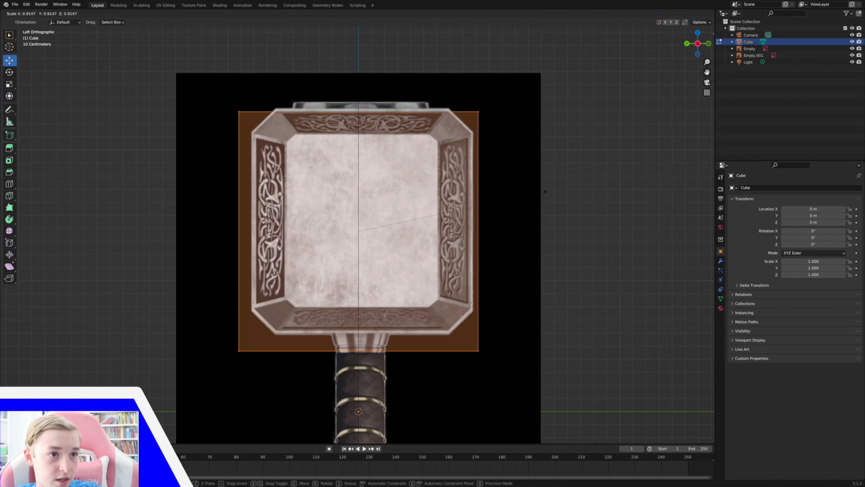
pyautogui.click(536, 194)
pyautogui.press('Tab')
pyautogui.press('g')
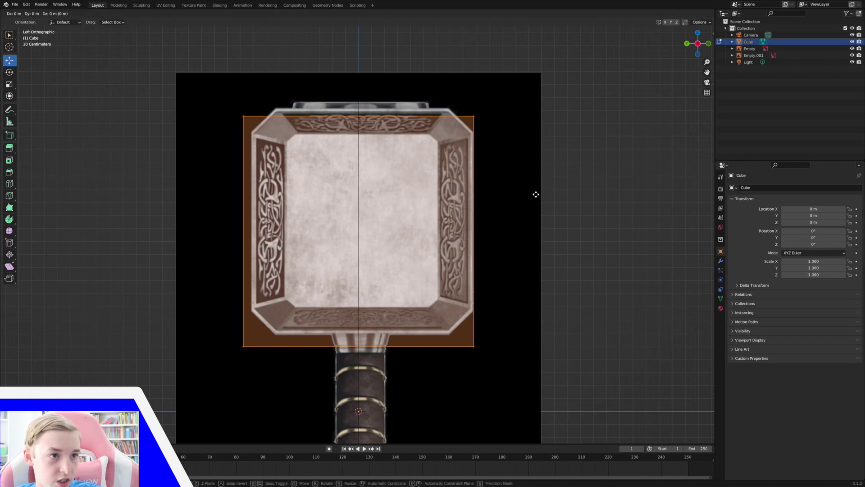
pyautogui.press('y')
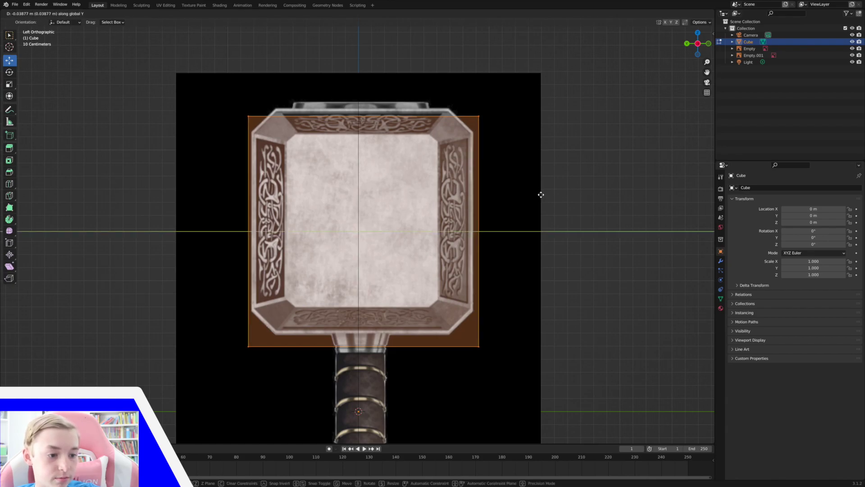
pyautogui.click(541, 194)
# Fine-tune the cube mesh's uniform scale to match the width of the hammer head in the side reference
pyautogui.press('s')
pyautogui.click(567, 195)
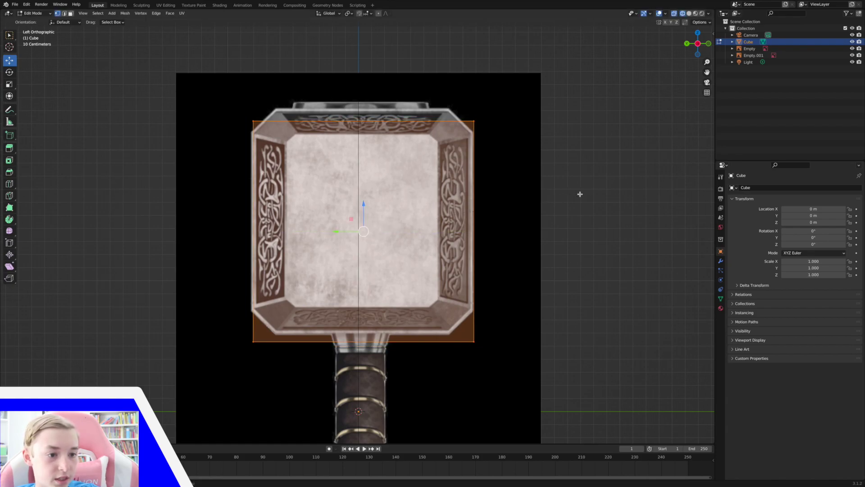
pyautogui.press('s')
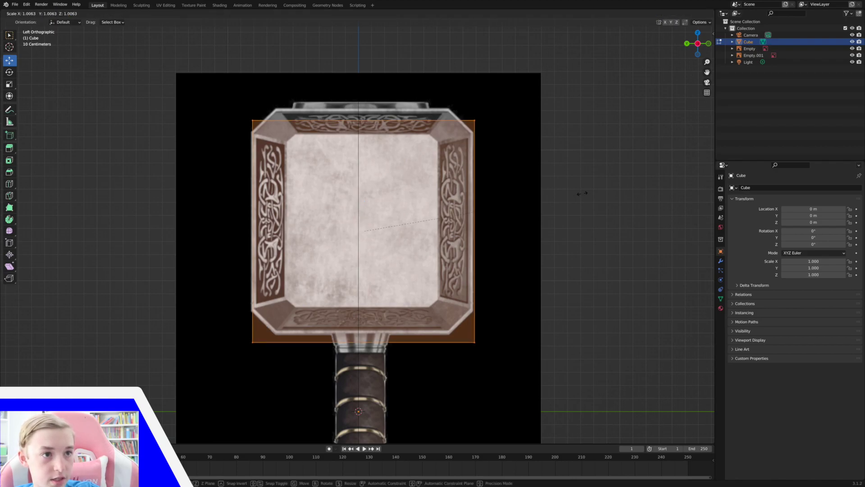
pyautogui.click(584, 193)
# Nudge the cube mesh along Y in the left orthographic view to line its sides up with the hammer head
pyautogui.moveTo(584, 193); pyautogui.dragTo(586, 193, button='middle')
pyautogui.press('g')
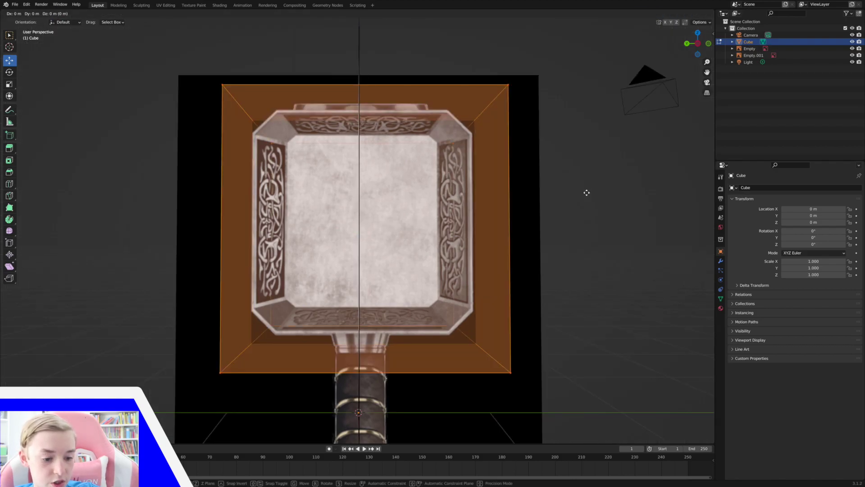
pyautogui.press('y')
pyautogui.press('Escape')
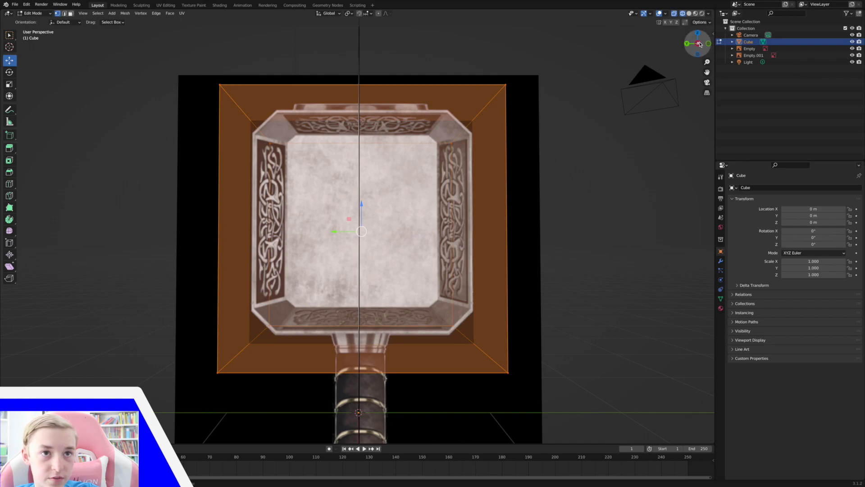
pyautogui.press('KP_5')
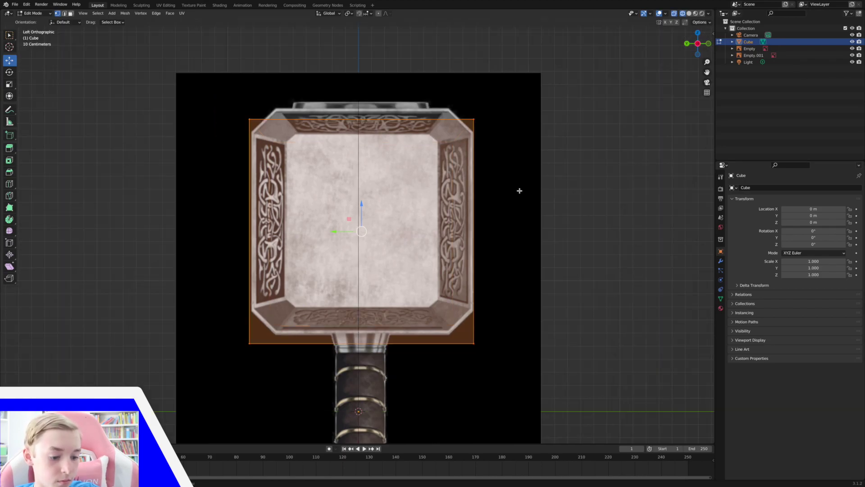
pyautogui.press('g')
pyautogui.press('y')
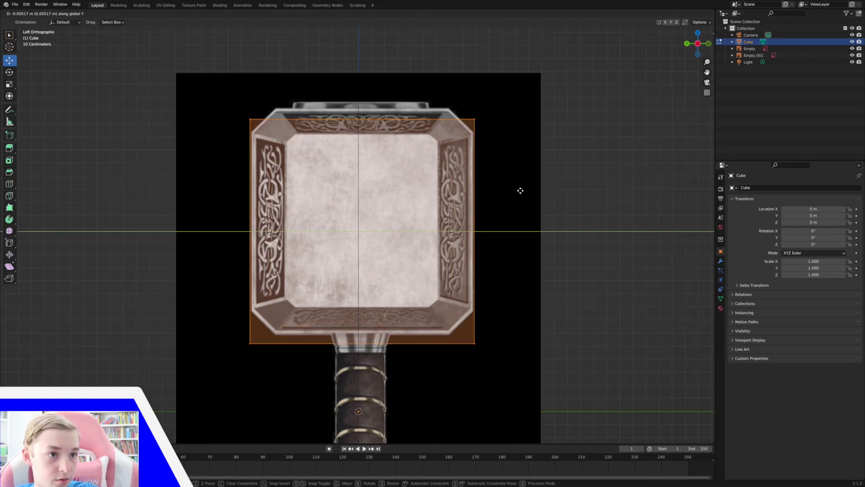
pyautogui.press('Escape')
# Move the cube's top vertices up about 0.085 m along Z to the upper edge of the hammer head in the side reference
pyautogui.press('Tab')
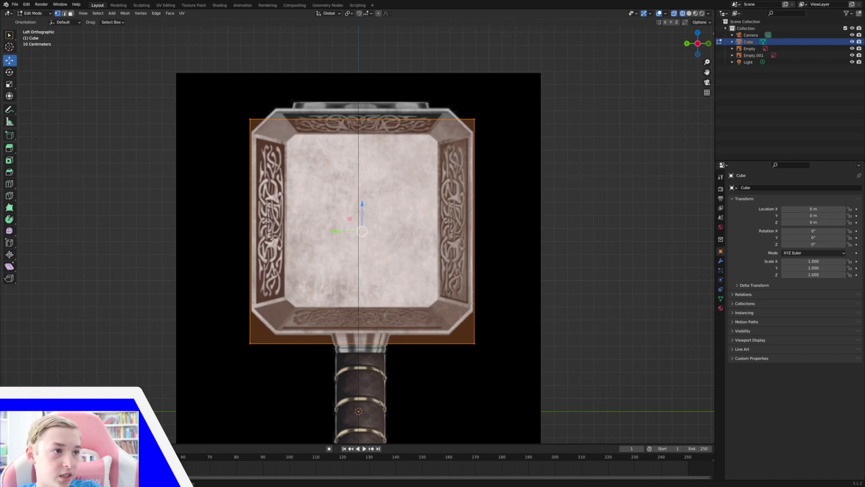
pyautogui.moveTo(217, 90); pyautogui.dragTo(515, 131)
pyautogui.moveTo(515, 130); pyautogui.dragTo(273, 83, button='middle')
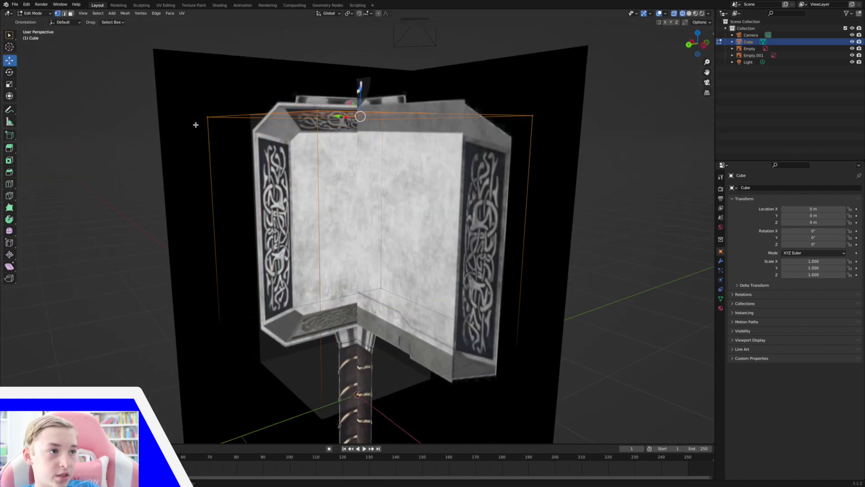
pyautogui.moveTo(431, 130); pyautogui.dragTo(295, 117, button='middle')
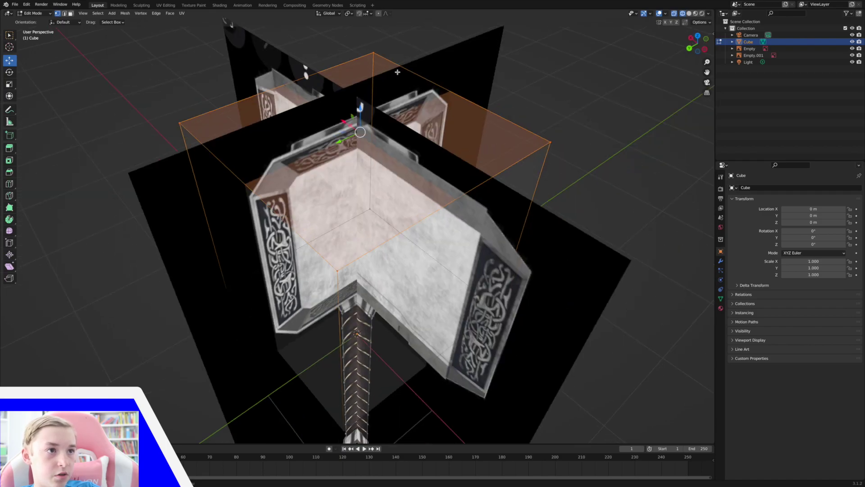
pyautogui.click(705, 50)
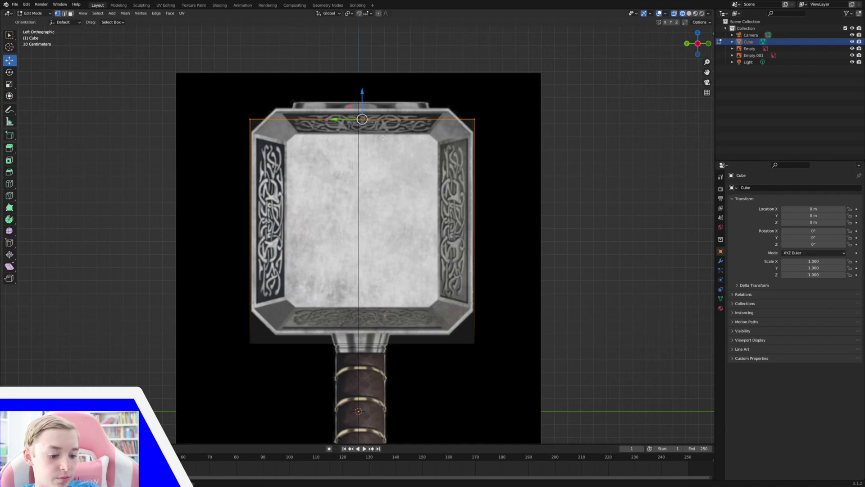
pyautogui.press('g')
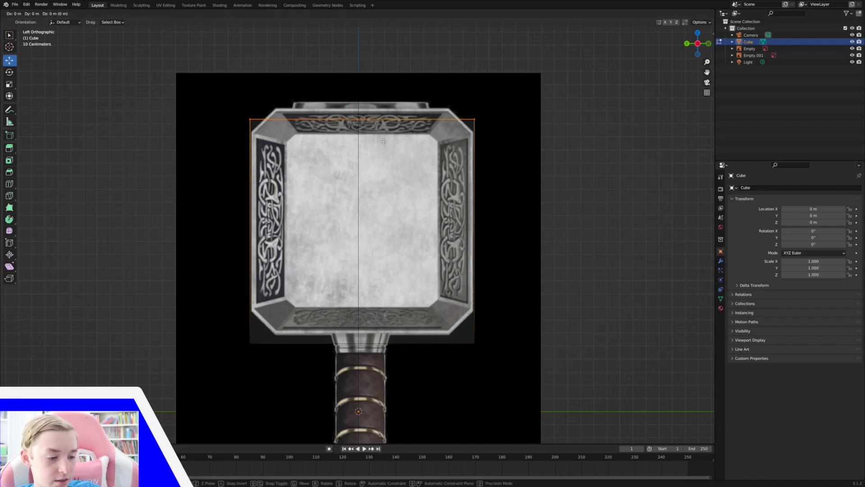
pyautogui.press('z')
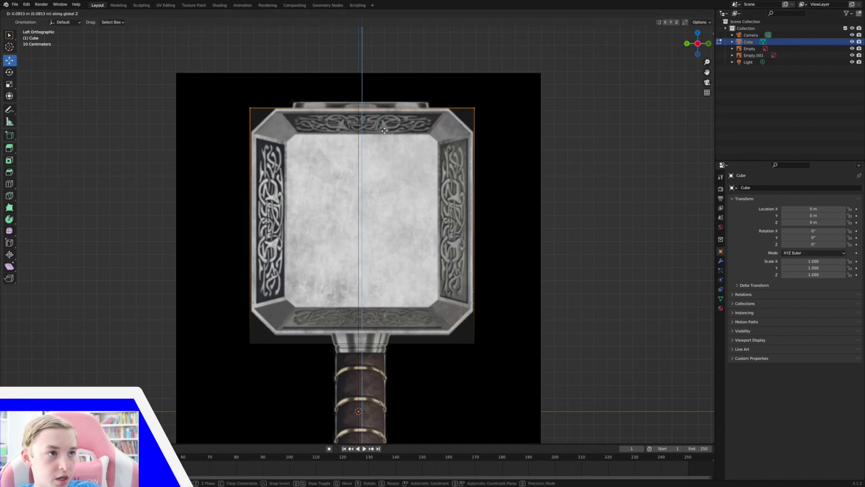
pyautogui.click(384, 130)
# Raise the cube's bottom vertices along Z to the lower edge of the hammer head in the side reference
pyautogui.moveTo(239, 329); pyautogui.dragTo(499, 373)
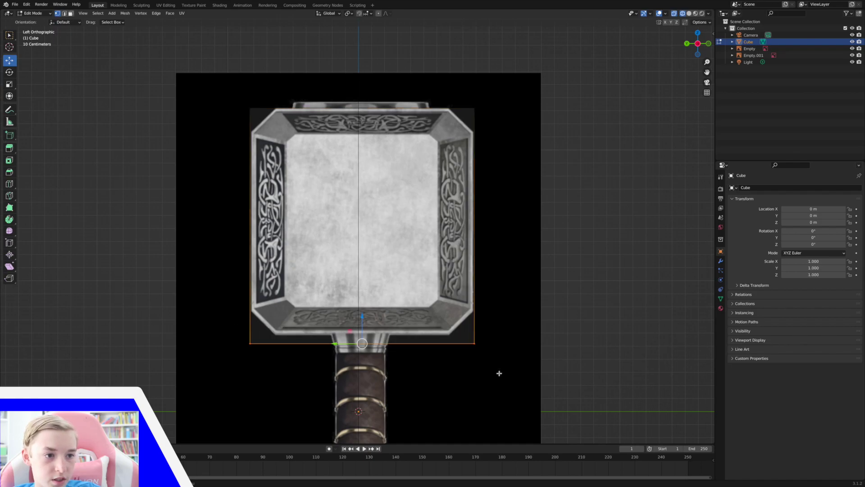
pyautogui.press('g')
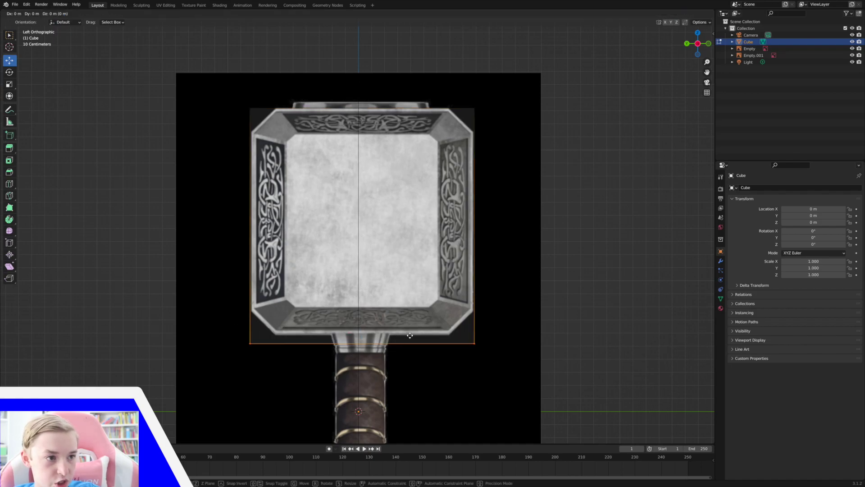
pyautogui.click(409, 327)
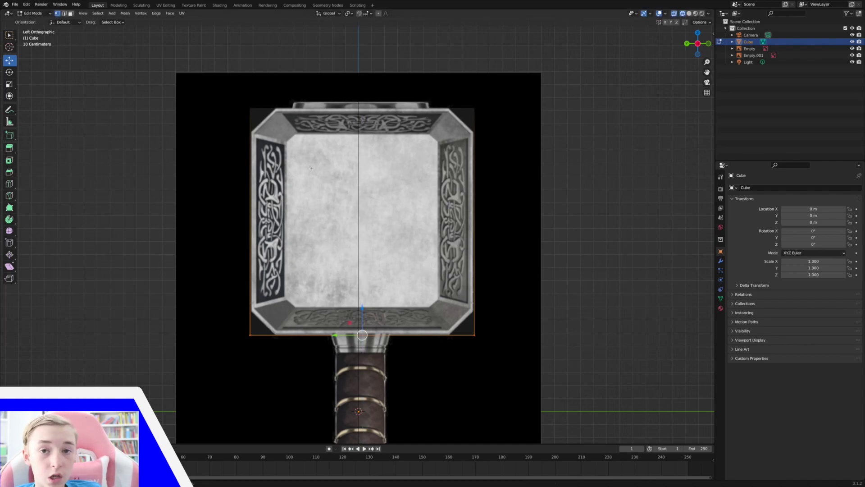
# Switch to the back orthographic view with wireframe shading so the cube can be compared with the front reference
pyautogui.moveTo(312, 167); pyautogui.dragTo(648, 14, button='middle')
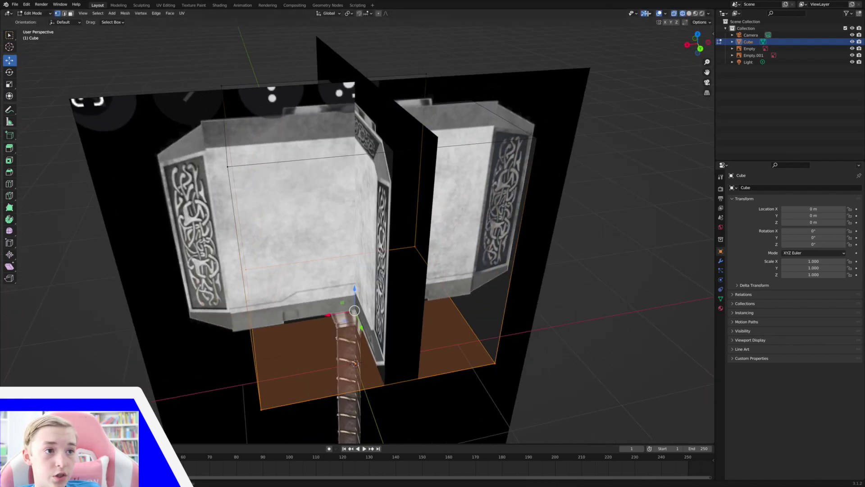
pyautogui.click(689, 15)
pyautogui.moveTo(499, 152); pyautogui.dragTo(640, 77, button='middle')
pyautogui.click(693, 46)
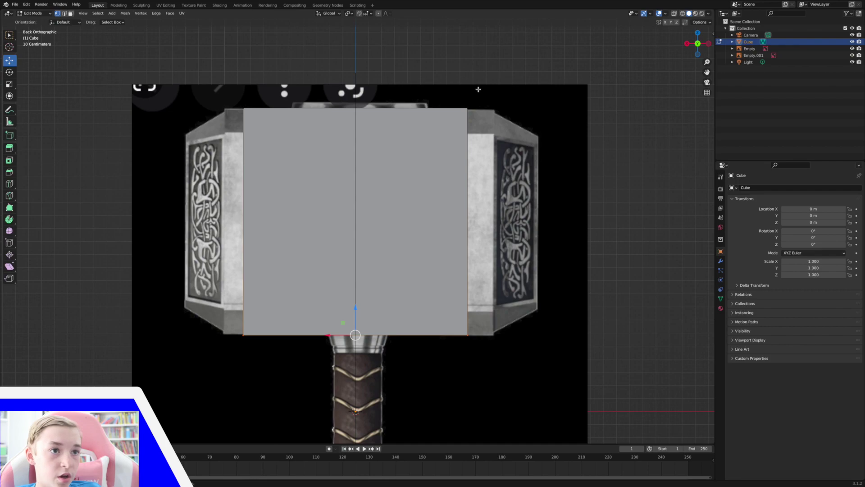
pyautogui.click(682, 14)
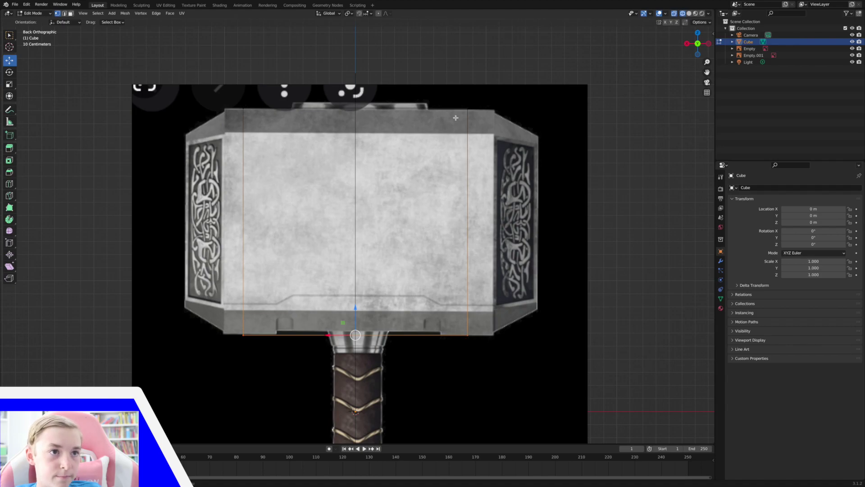
# Move the cube's negative-X side vertices outward along X to where the hammer head's main block meets the tapered end
pyautogui.moveTo(477, 404); pyautogui.dragTo(479, 403, button='middle')
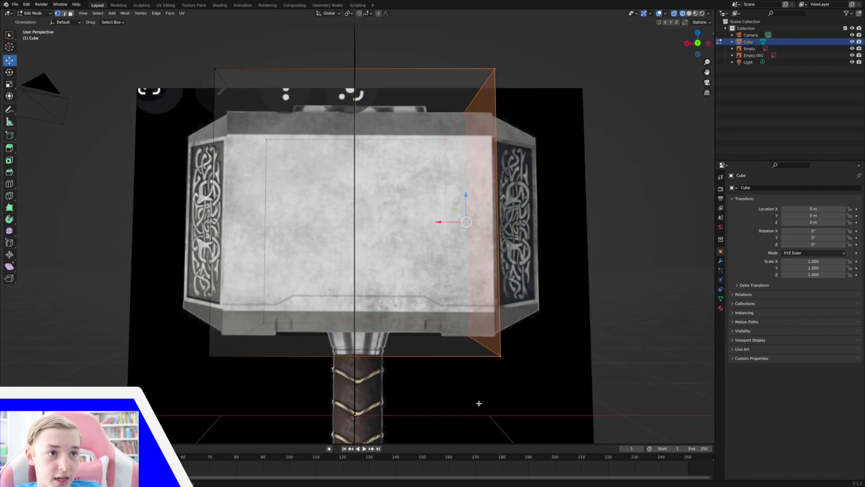
pyautogui.click(697, 43)
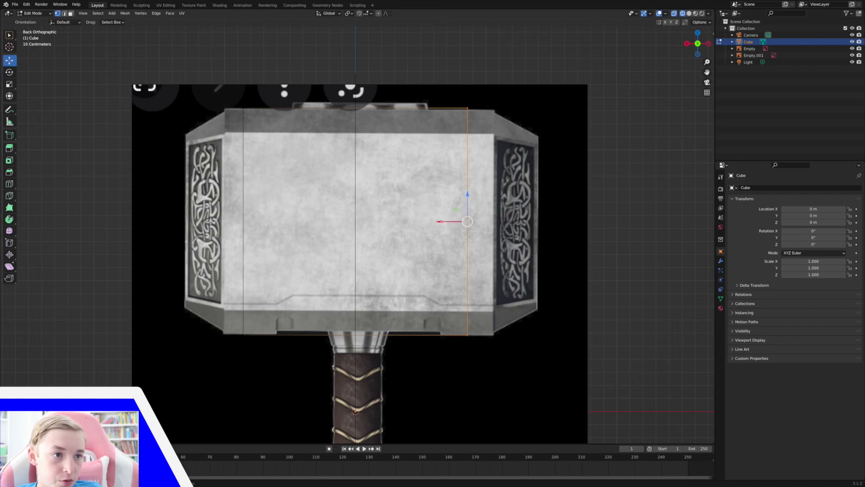
pyautogui.press('g')
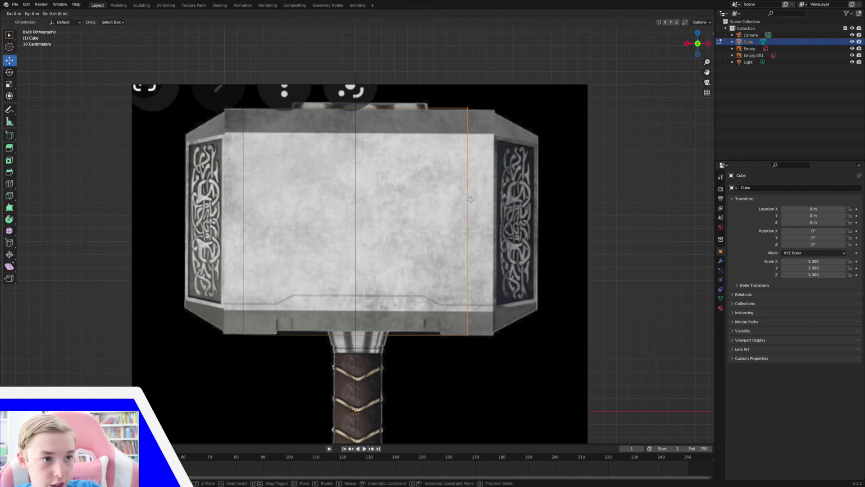
pyautogui.press('x')
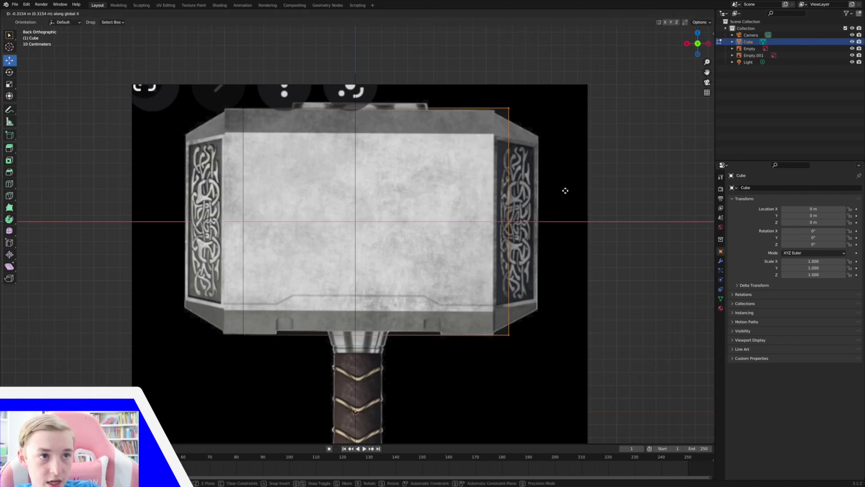
pyautogui.click(497, 203)
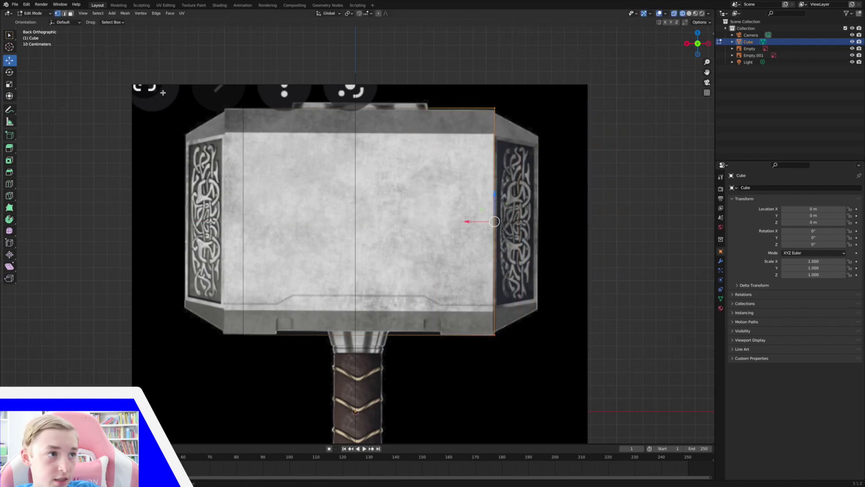
# Move the cube's positive-X side vertices outward about 0.142 m along X to the opposite edge of the hammer head's main block
pyautogui.moveTo(198, 73); pyautogui.dragTo(268, 368)
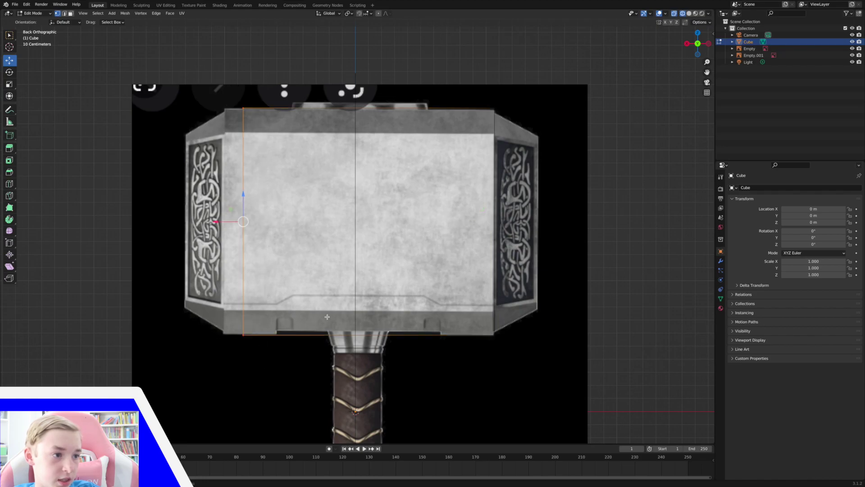
pyautogui.press('g')
pyautogui.press('x')
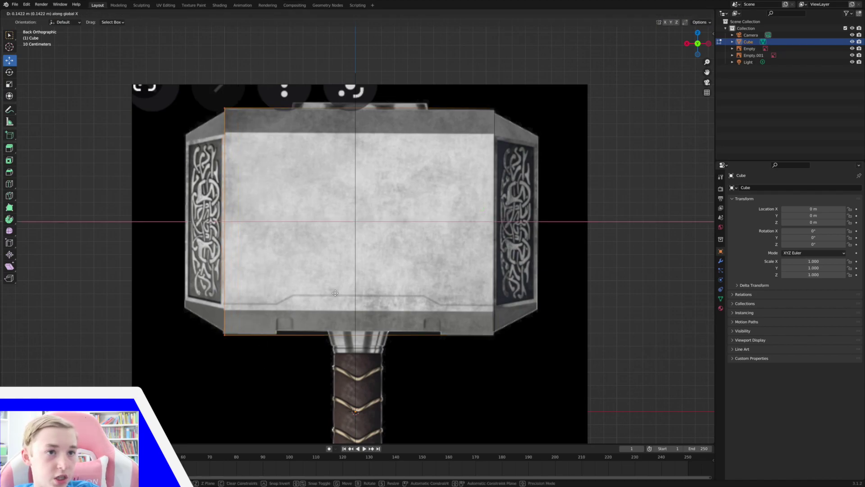
pyautogui.click(335, 294)
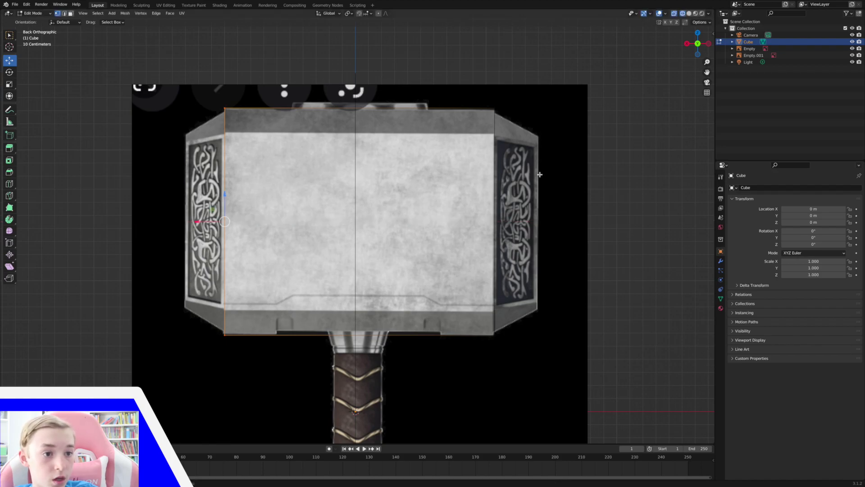
# In the right orthographic view, add one horizontal loop cut around the cube, slid down by about 0.777 to the hammer head's lower corner bevels
pyautogui.moveTo(519, 182); pyautogui.dragTo(550, 153, button='middle')
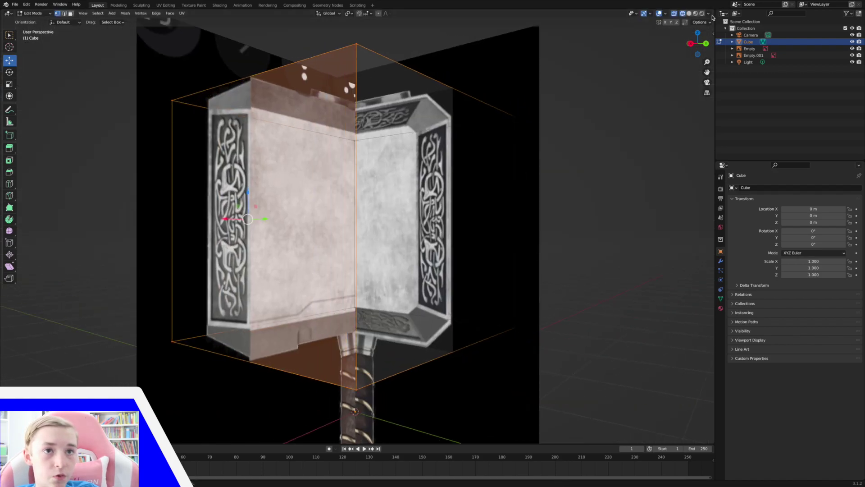
pyautogui.click(690, 43)
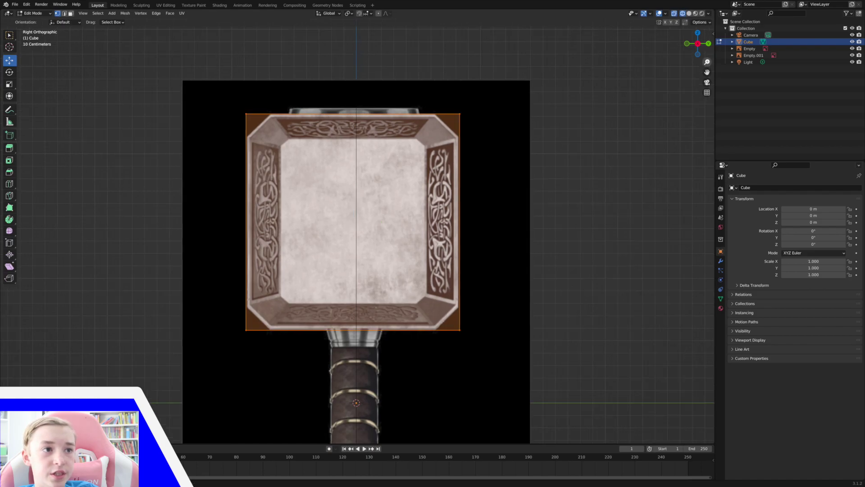
pyautogui.scroll(-2, 582, 115)
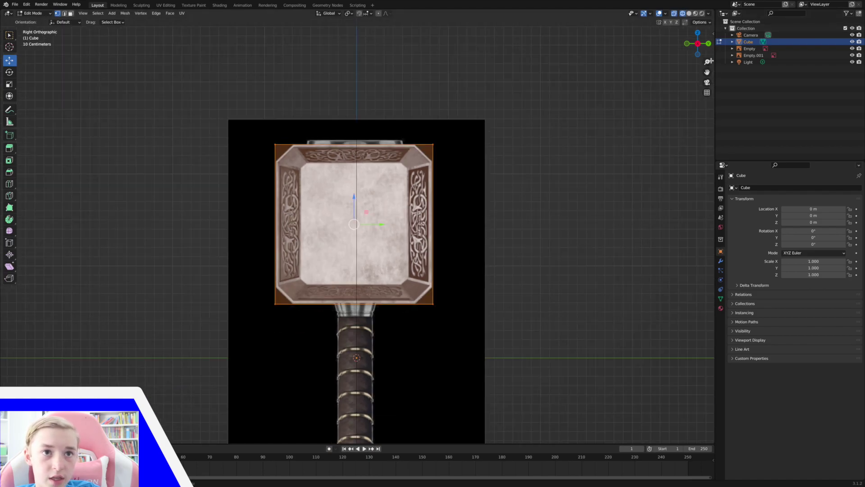
pyautogui.moveTo(710, 61); pyautogui.dragTo(720, 66)
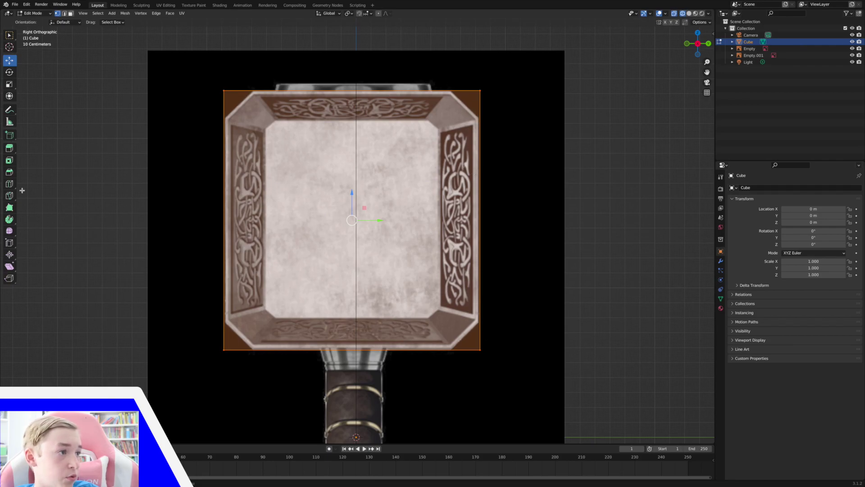
pyautogui.click(9, 186)
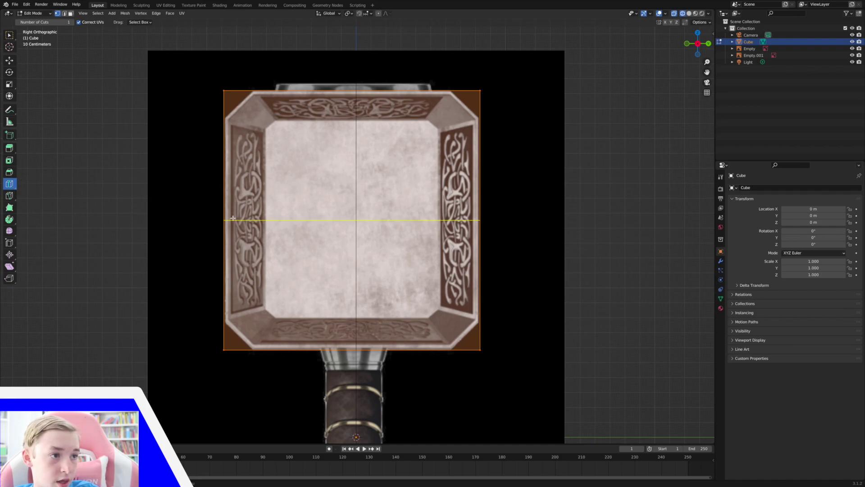
pyautogui.press('KP_5')
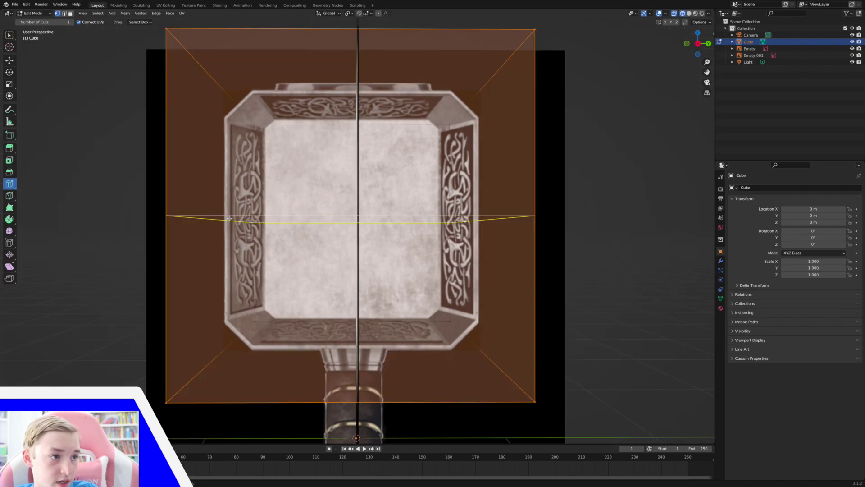
pyautogui.click(698, 43)
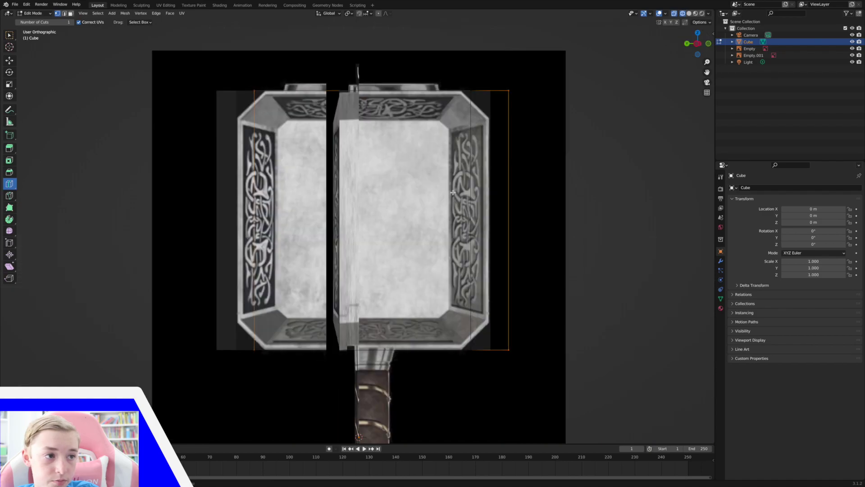
pyautogui.click(697, 44)
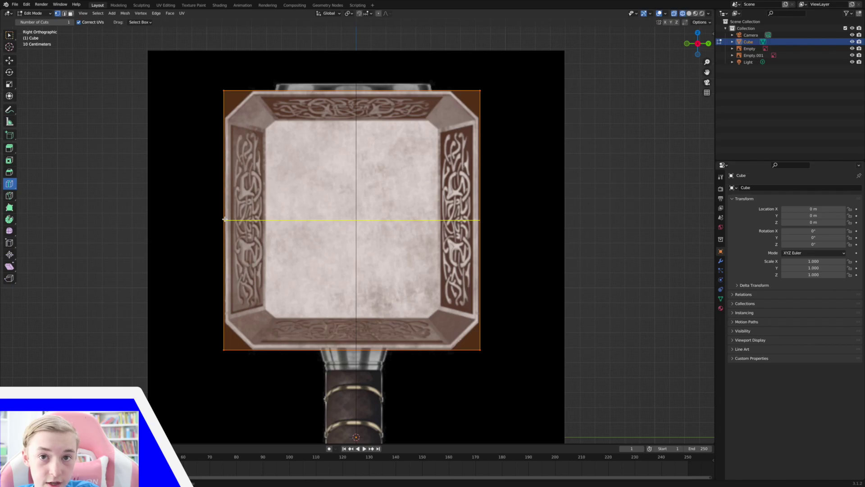
pyautogui.moveTo(225, 219); pyautogui.dragTo(228, 319)
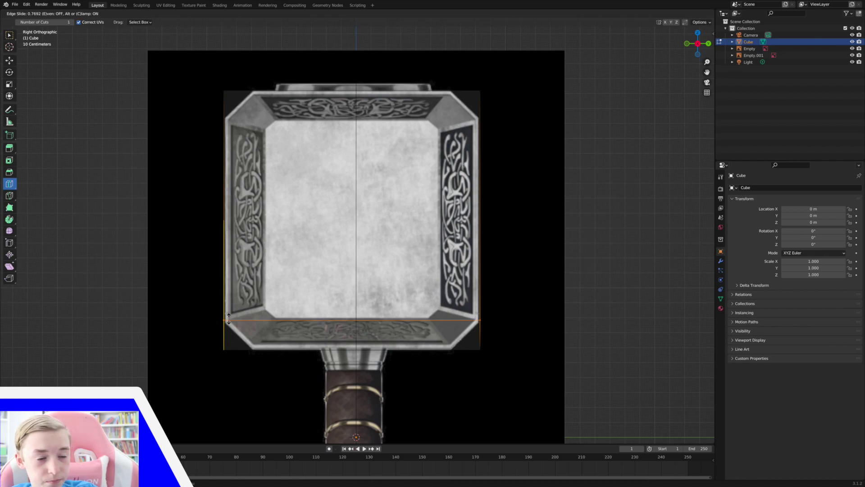
pyautogui.moveTo(229, 319); pyautogui.dragTo(229, 320)
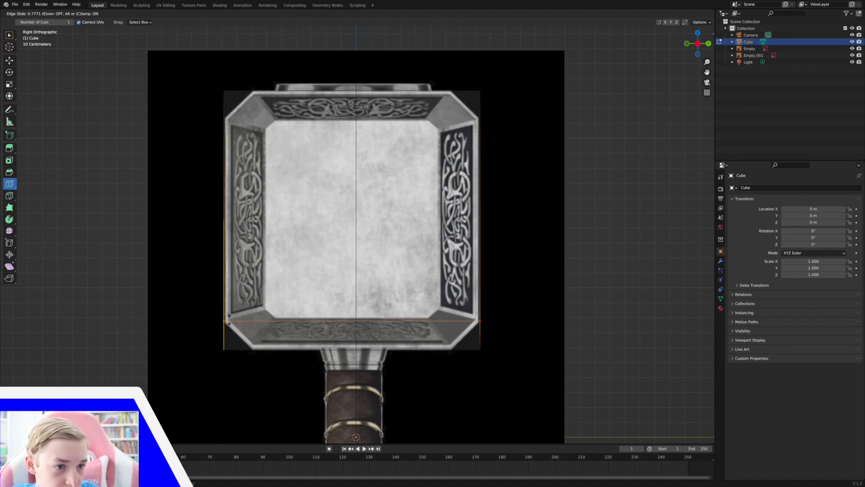
pyautogui.moveTo(229, 320); pyautogui.dragTo(229, 320)
pyautogui.moveTo(229, 320); pyautogui.dragTo(233, 321, button='middle')
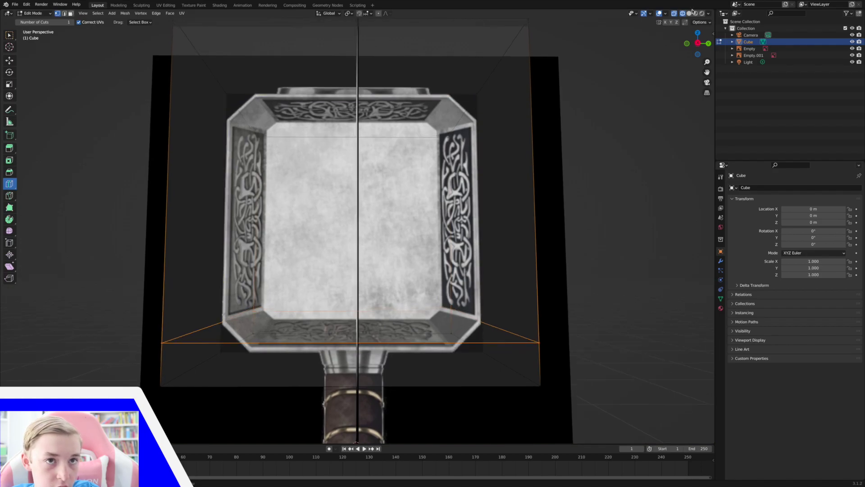
pyautogui.click(698, 44)
# In wireframe shading, scale the head's bottom vertices inward along Y to match the reference's lower corner bevels
pyautogui.click(689, 13)
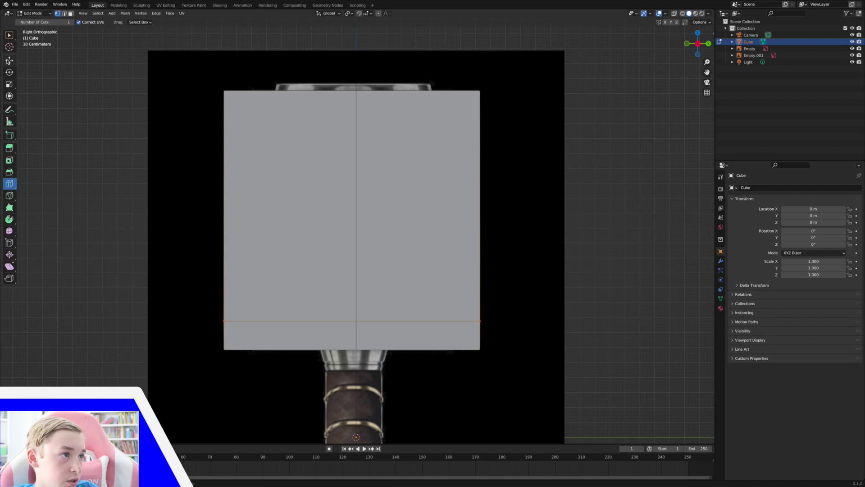
pyautogui.click(9, 60)
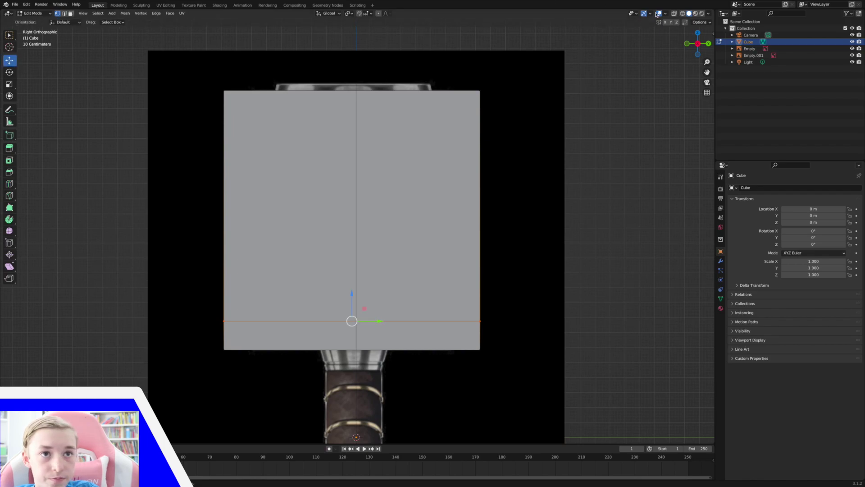
pyautogui.click(683, 14)
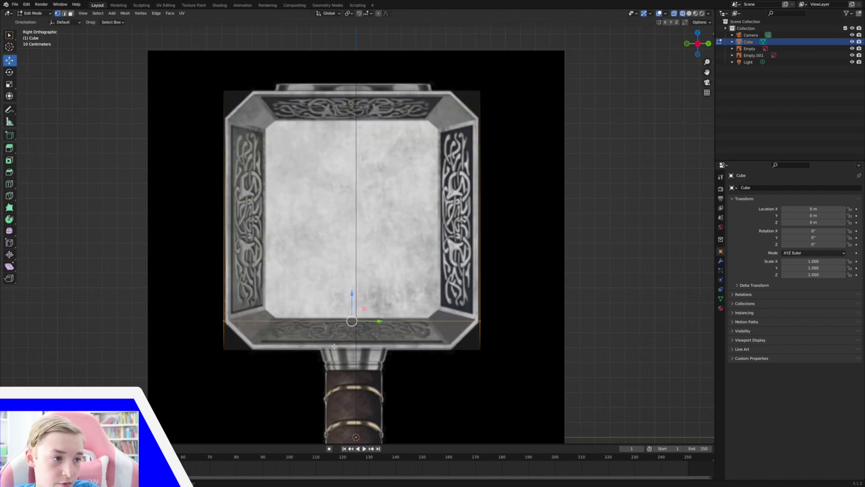
pyautogui.moveTo(205, 339); pyautogui.dragTo(536, 367)
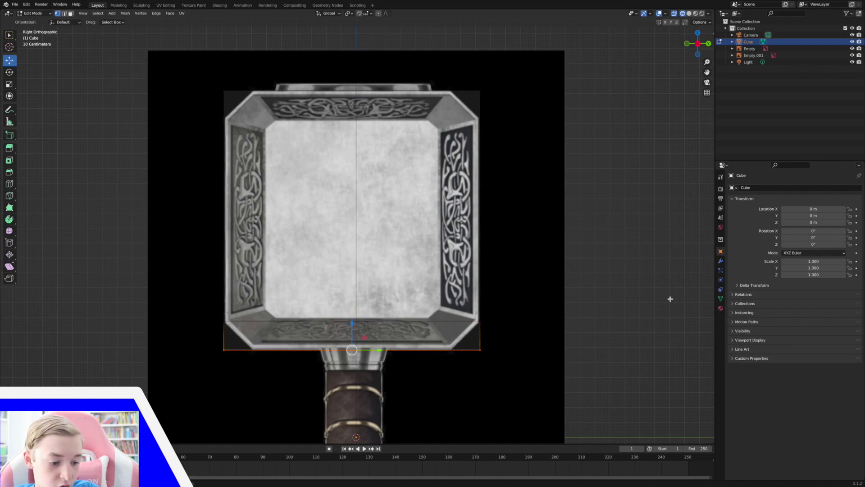
pyautogui.press('s')
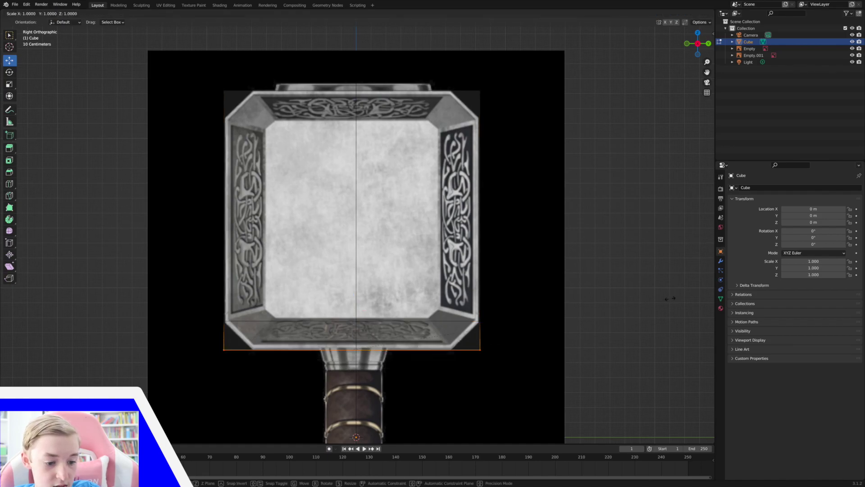
pyautogui.press('y')
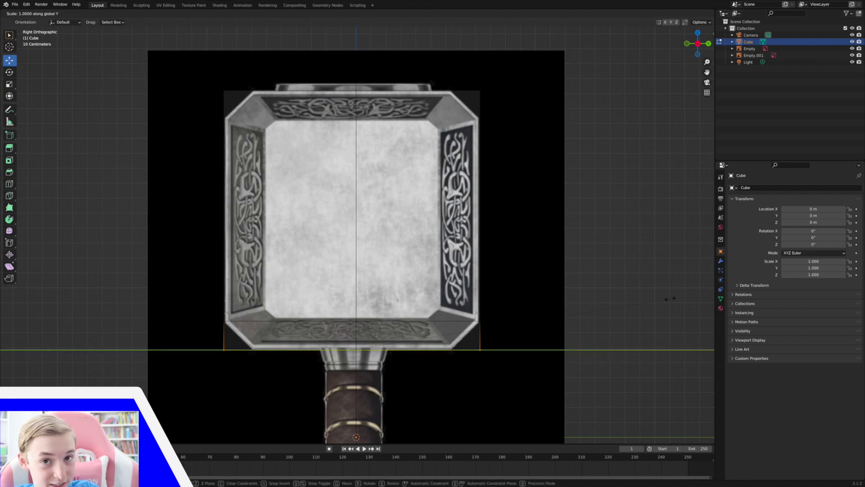
pyautogui.click(597, 332)
pyautogui.moveTo(597, 332); pyautogui.dragTo(598, 332, button='middle')
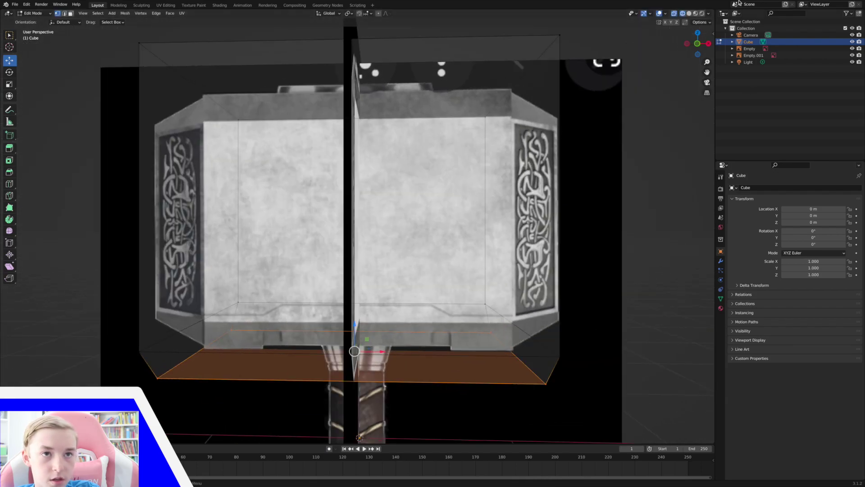
# In the right orthographic view, add one horizontal loop cut around the block at the hammer head's upper corner bevels
pyautogui.click(690, 14)
pyautogui.moveTo(540, 241); pyautogui.dragTo(755, 70, button='middle')
pyautogui.scroll(-6, 654, 90)
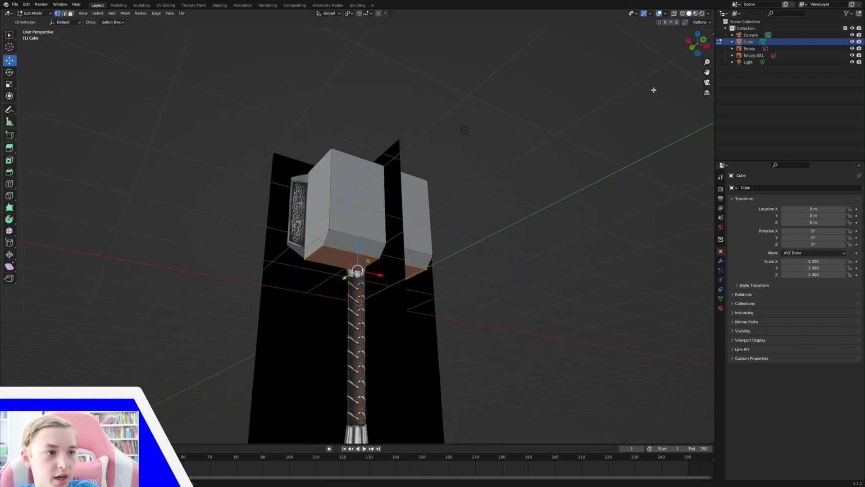
pyautogui.moveTo(654, 90); pyautogui.dragTo(569, 105, button='middle')
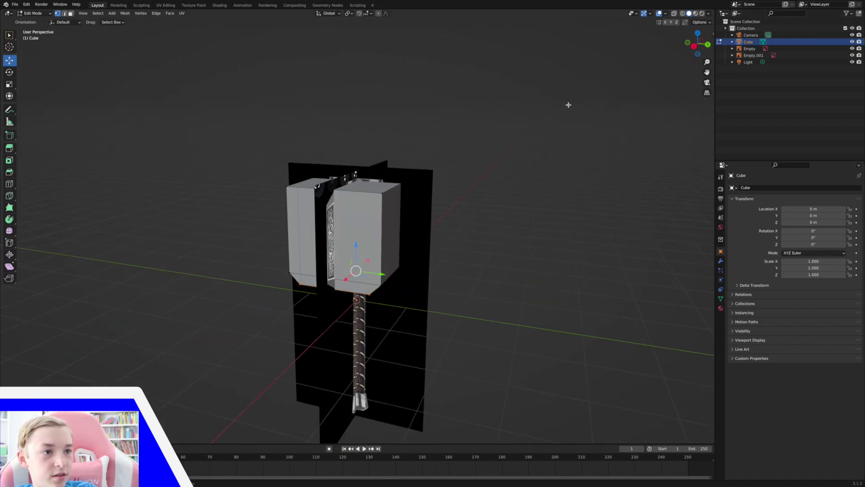
pyautogui.click(694, 46)
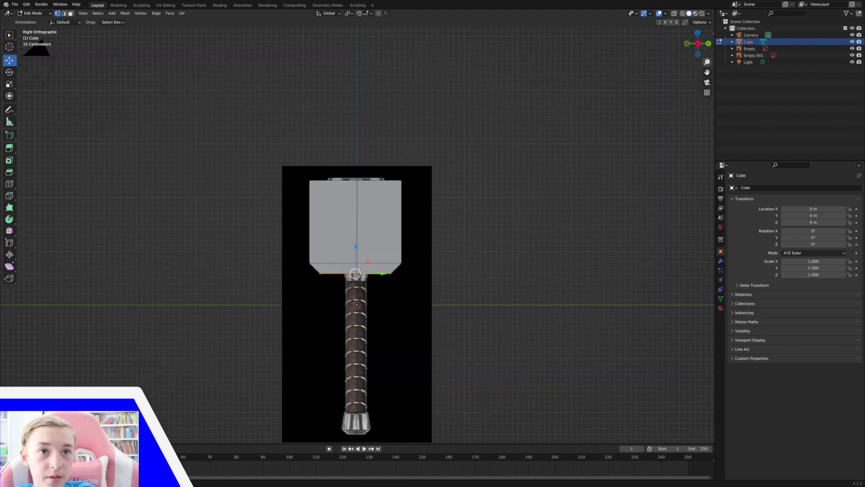
pyautogui.scroll(5, 707, 62)
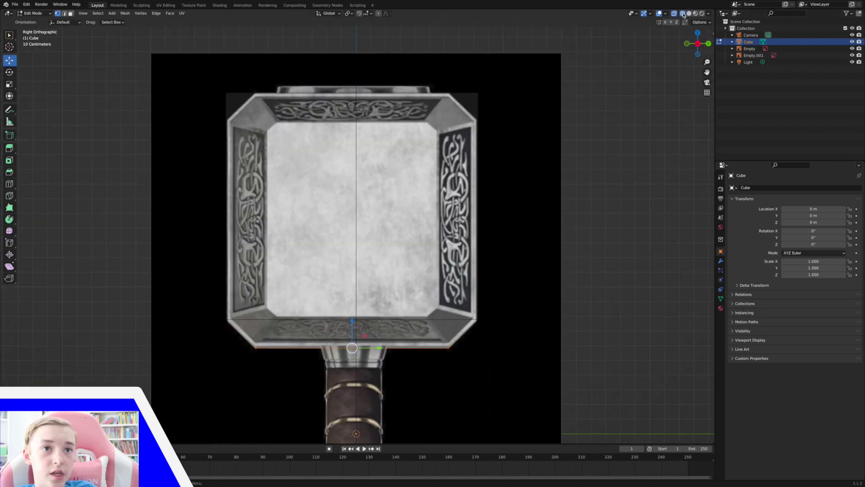
pyautogui.click(675, 13)
pyautogui.click(9, 183)
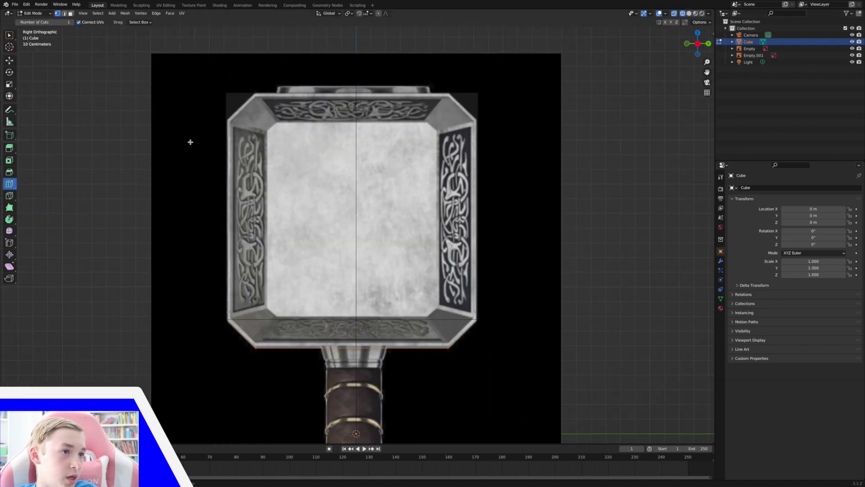
pyautogui.moveTo(226, 197); pyautogui.dragTo(230, 118)
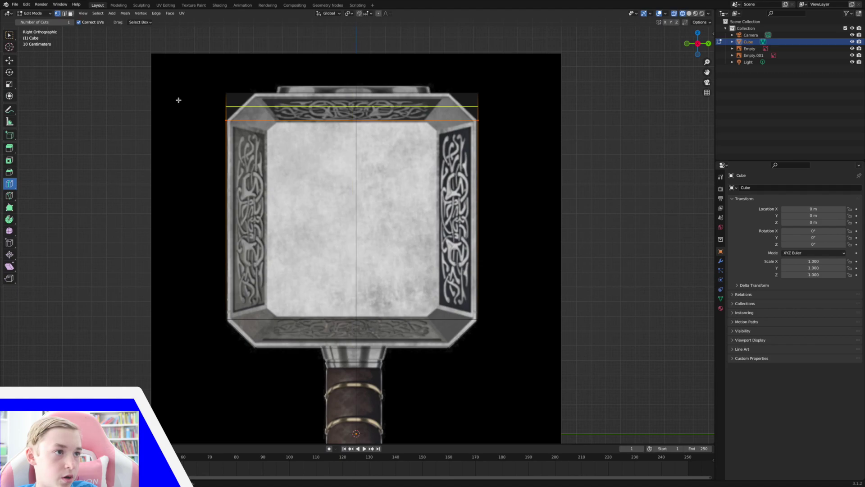
# Scale the head's top vertices inward along Y to match the reference's upper corner bevels
pyautogui.click(65, 13)
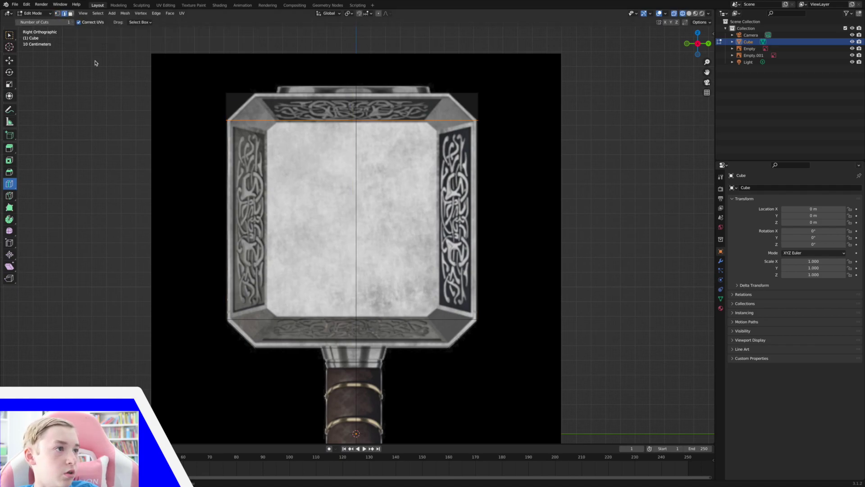
pyautogui.click(57, 13)
pyautogui.click(14, 59)
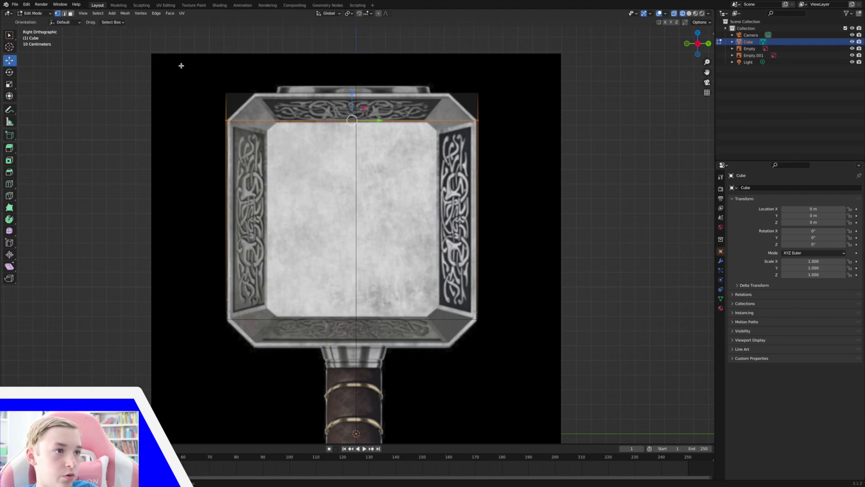
pyautogui.moveTo(180, 63); pyautogui.dragTo(557, 106)
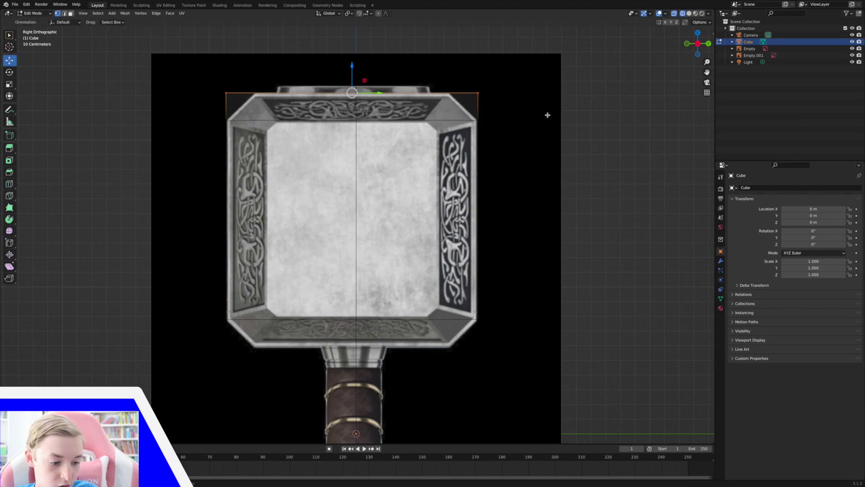
pyautogui.press('s')
pyautogui.press('y')
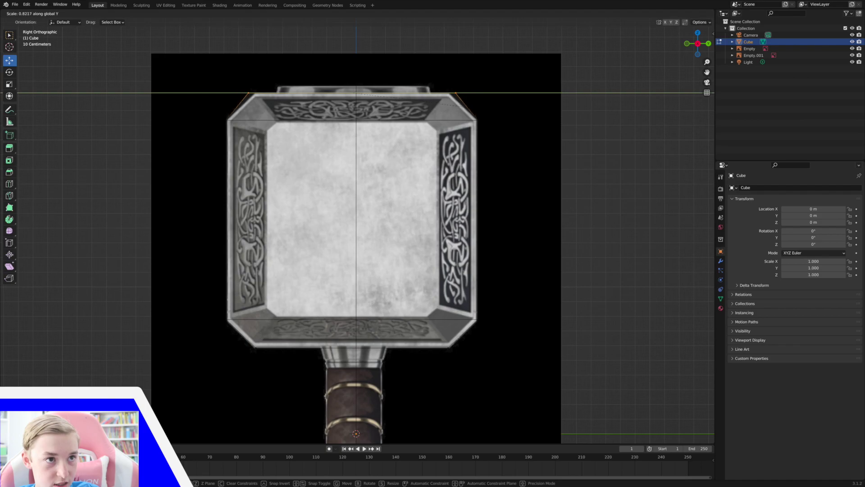
pyautogui.click(502, 112)
# Inspect the beveled block in solid shading and compare it with the front reference in the back orthographic view
pyautogui.moveTo(502, 113); pyautogui.dragTo(543, 146, button='middle')
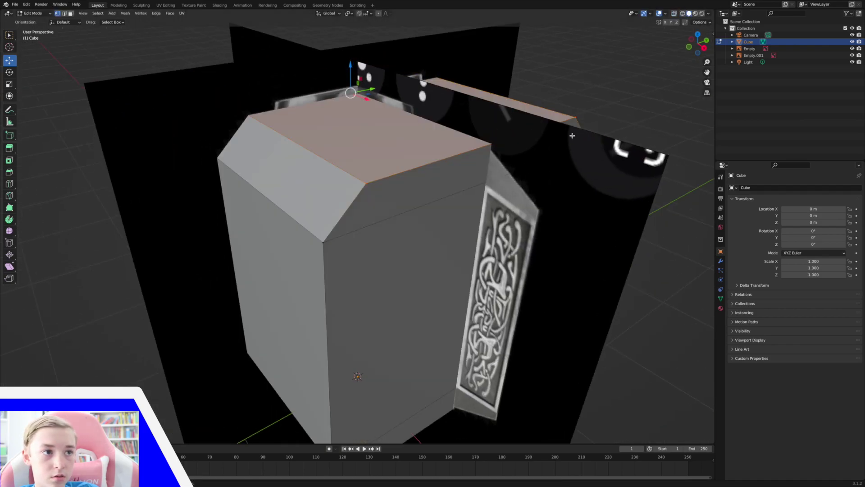
pyautogui.moveTo(572, 136); pyautogui.dragTo(532, 115, button='middle')
pyautogui.moveTo(706, 59); pyautogui.dragTo(706, 117)
pyautogui.moveTo(563, 86); pyautogui.dragTo(541, 89, button='middle')
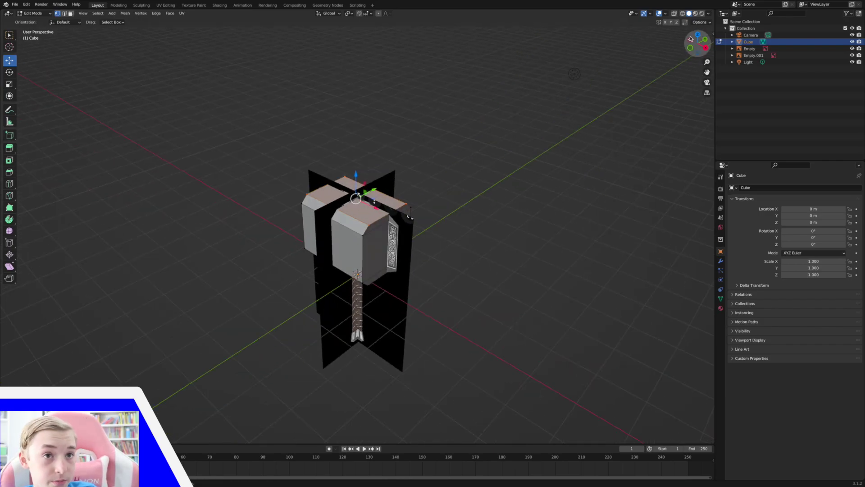
pyautogui.click(706, 40)
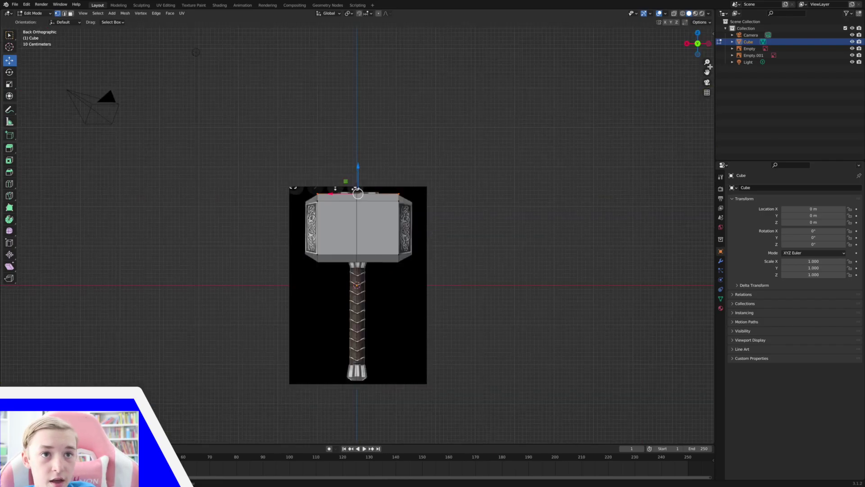
pyautogui.moveTo(707, 63); pyautogui.dragTo(604, 113)
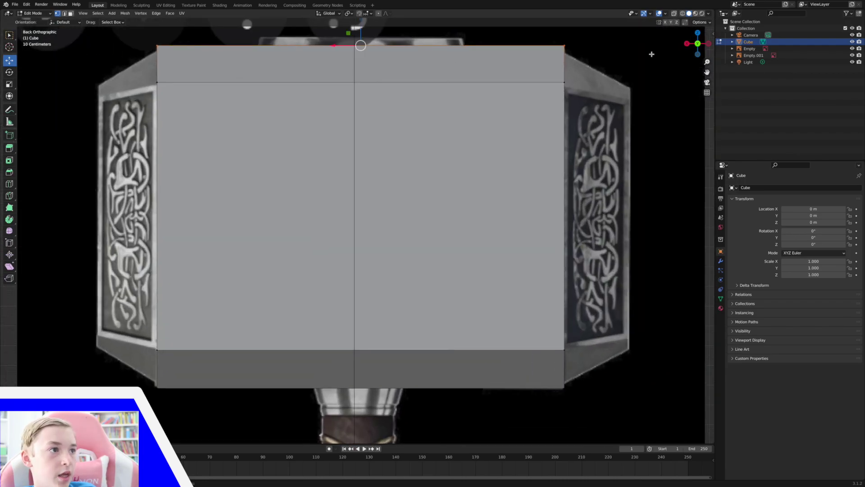
pyautogui.click(674, 13)
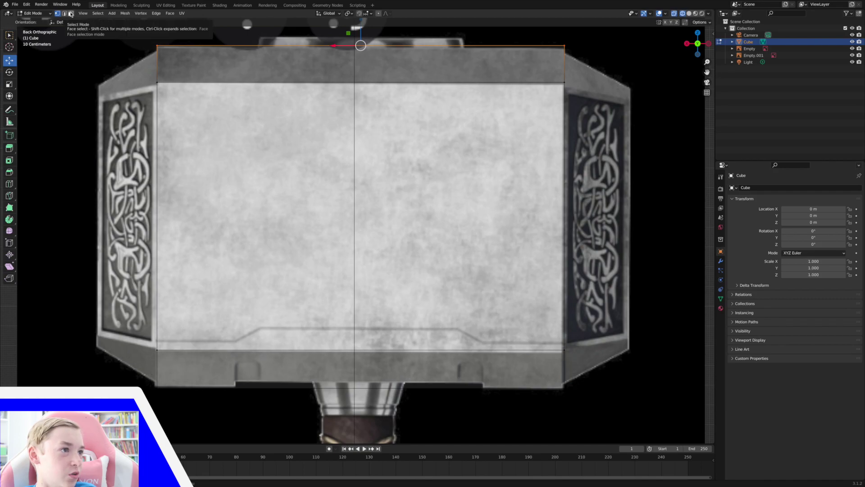
# In face select mode, select the three end faces on both the positive-X and negative-X sides of the hammer head
pyautogui.moveTo(81, 28); pyautogui.dragTo(635, 6, button='middle')
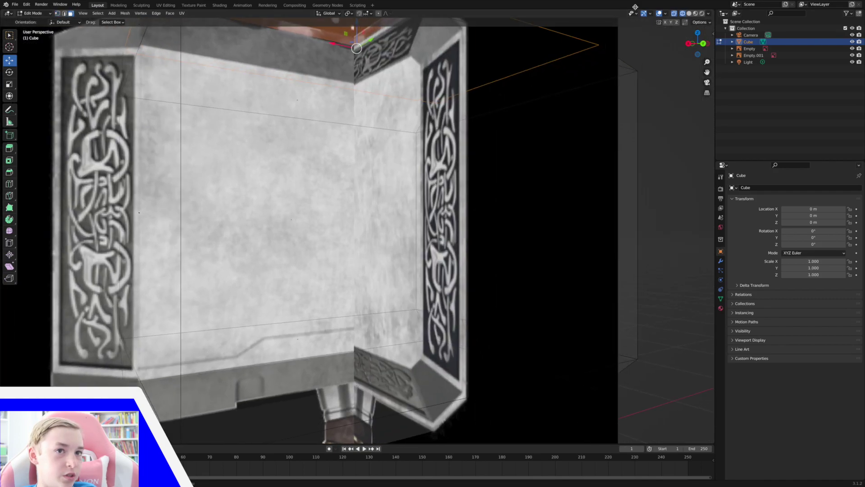
pyautogui.click(689, 14)
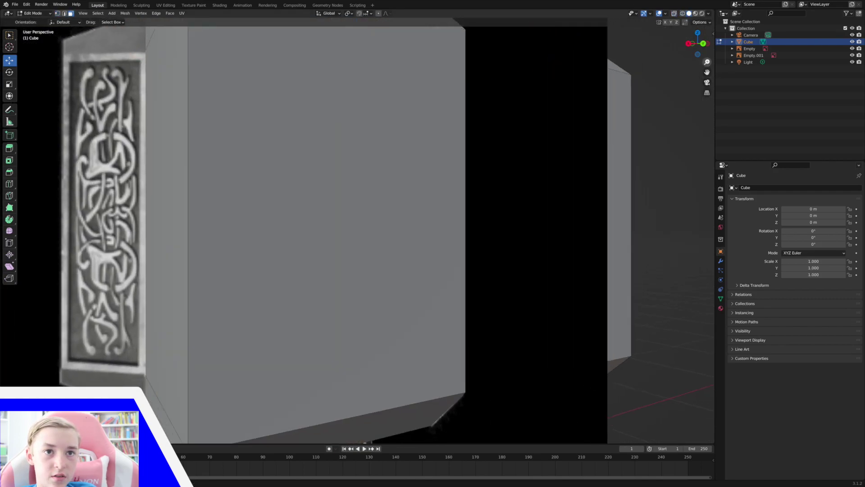
pyautogui.scroll(-5, 218, 187)
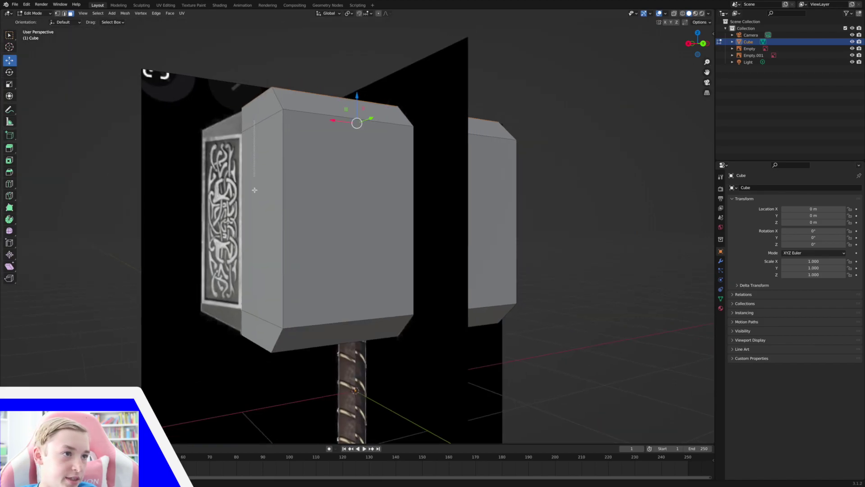
pyautogui.moveTo(255, 189); pyautogui.dragTo(252, 311)
pyautogui.moveTo(252, 312); pyautogui.dragTo(252, 312, button='middle')
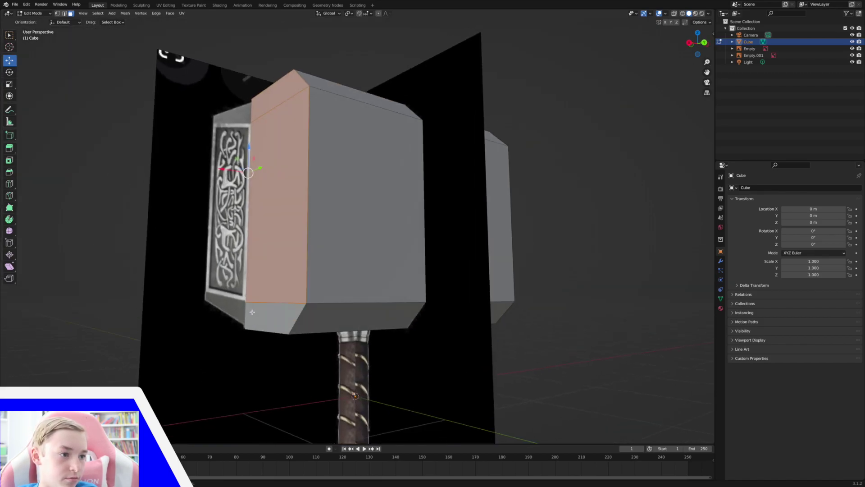
pyautogui.keyDown('shift'); pyautogui.click(353, 285); pyautogui.keyUp('shift')
pyautogui.press('KP_6')
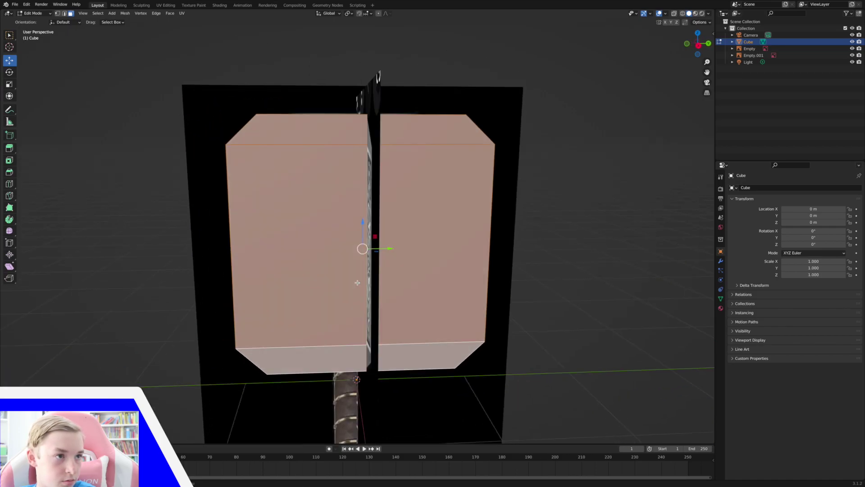
pyautogui.moveTo(357, 283); pyautogui.dragTo(344, 277, button='middle')
pyautogui.moveTo(138, 194); pyautogui.dragTo(222, 194, button='middle')
pyautogui.keyDown('shift'); pyautogui.moveTo(314, 132); pyautogui.dragTo(335, 358); pyautogui.keyUp('shift')
pyautogui.moveTo(376, 305); pyautogui.dragTo(373, 310, button='middle')
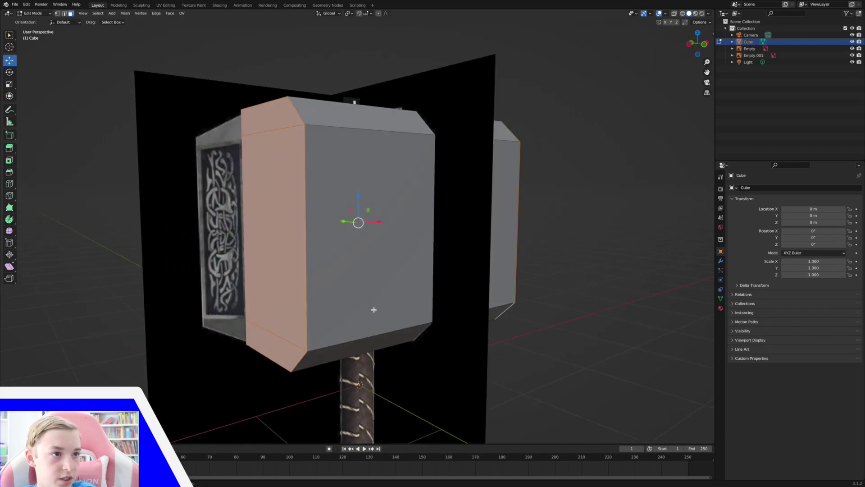
# Inset the selected end faces by about 0.026 m in the right orthographic wireframe view, matching the reference's outer rim
pyautogui.click(705, 46)
pyautogui.moveTo(603, 127); pyautogui.dragTo(604, 126, button='middle')
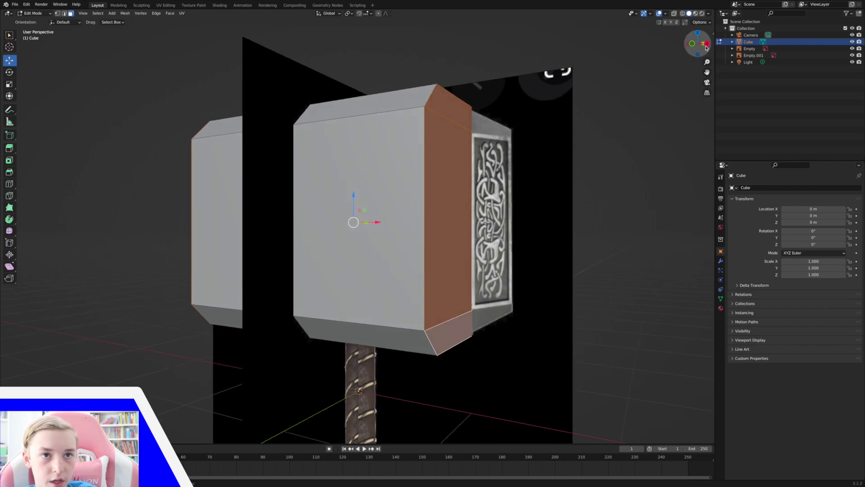
pyautogui.click(689, 45)
pyautogui.click(687, 44)
pyautogui.click(683, 14)
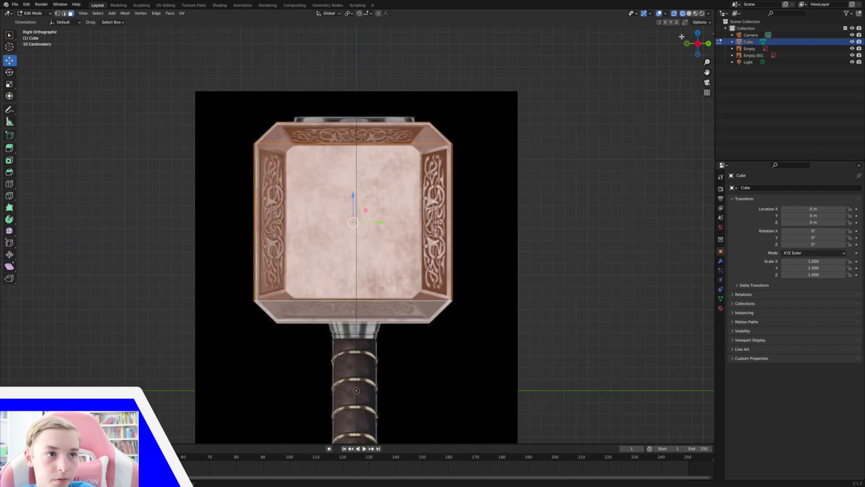
pyautogui.moveTo(707, 62); pyautogui.dragTo(705, 63)
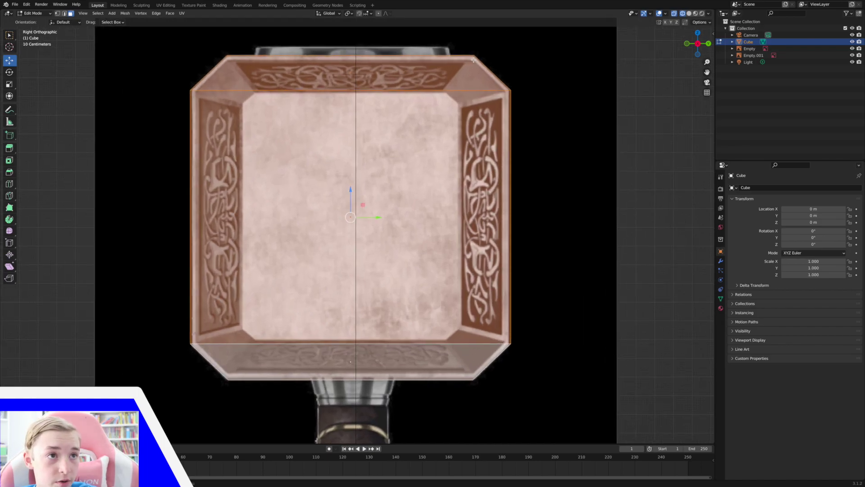
pyautogui.press('i')
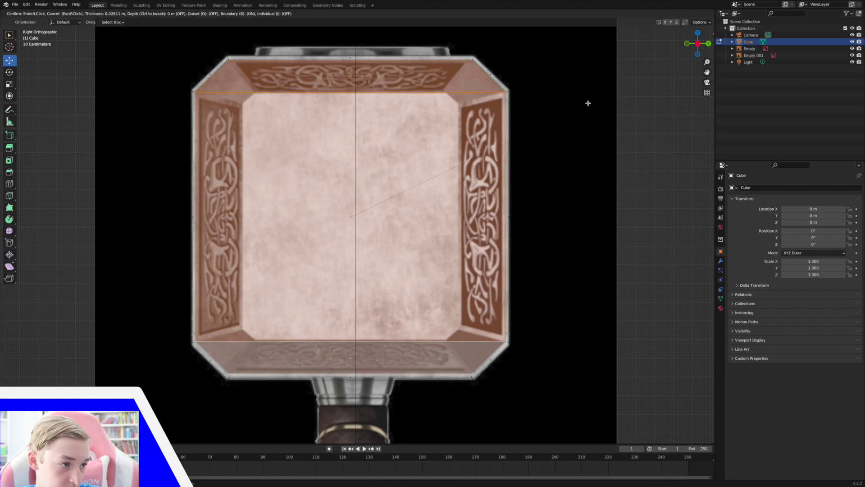
pyautogui.click(589, 103)
pyautogui.moveTo(588, 103); pyautogui.dragTo(607, 96, button='middle')
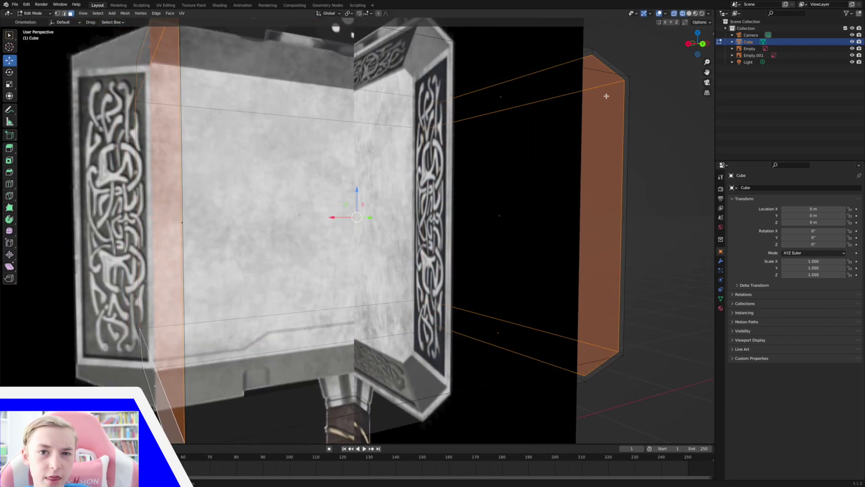
pyautogui.click(703, 45)
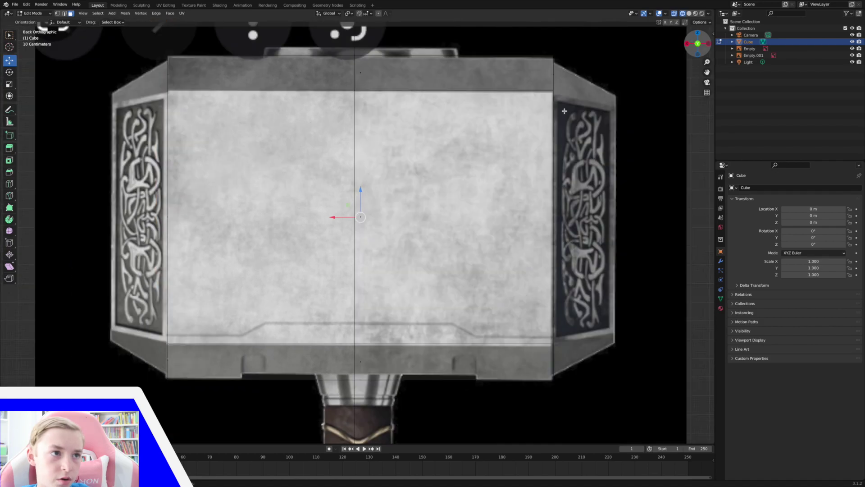
pyautogui.moveTo(599, 102); pyautogui.dragTo(618, 96, button='middle')
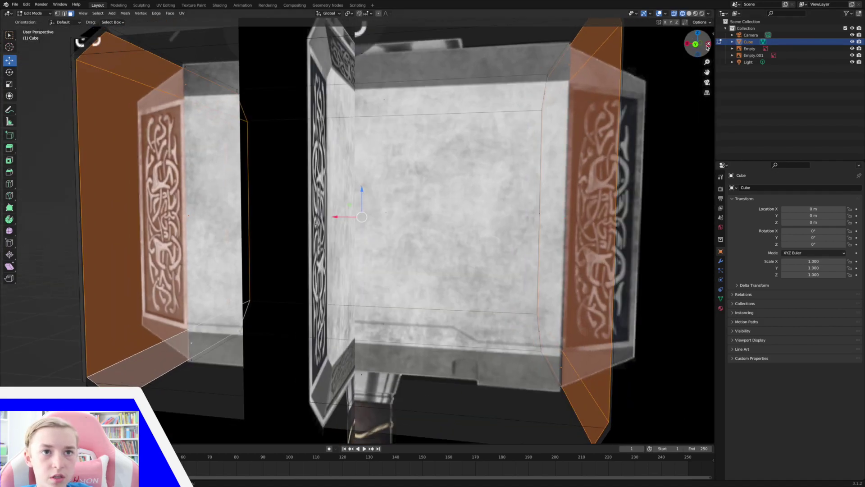
# Inset the selected end faces a second time in the left orthographic view to create the inner end panels
pyautogui.click(708, 45)
pyautogui.press('i')
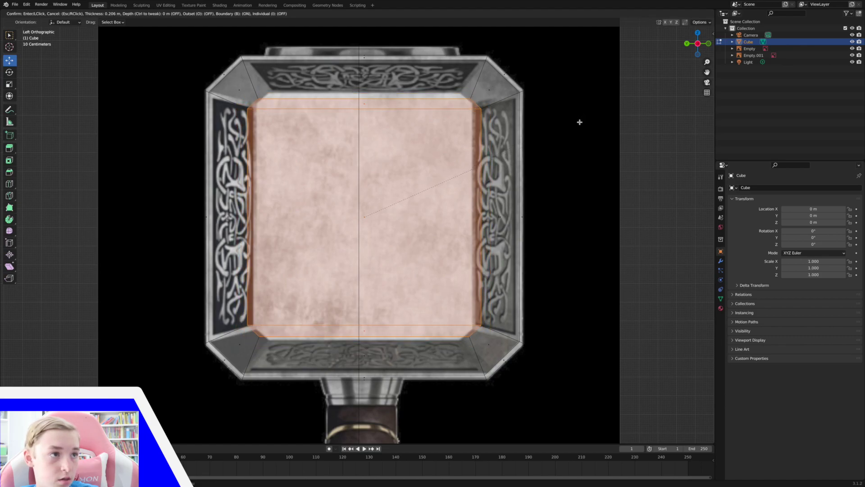
pyautogui.click(587, 120)
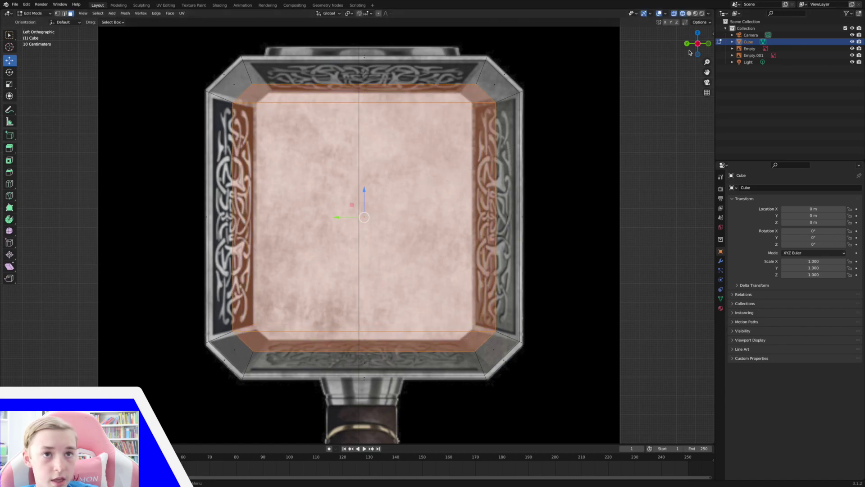
# In the back orthographic view with solid shading, scale the inset end faces outward along X to form tapered ends matching the reference
pyautogui.moveTo(669, 40); pyautogui.dragTo(723, 62, button='middle')
pyautogui.scroll(-5, 703, 63)
pyautogui.moveTo(594, 76); pyautogui.dragTo(645, 80, button='middle')
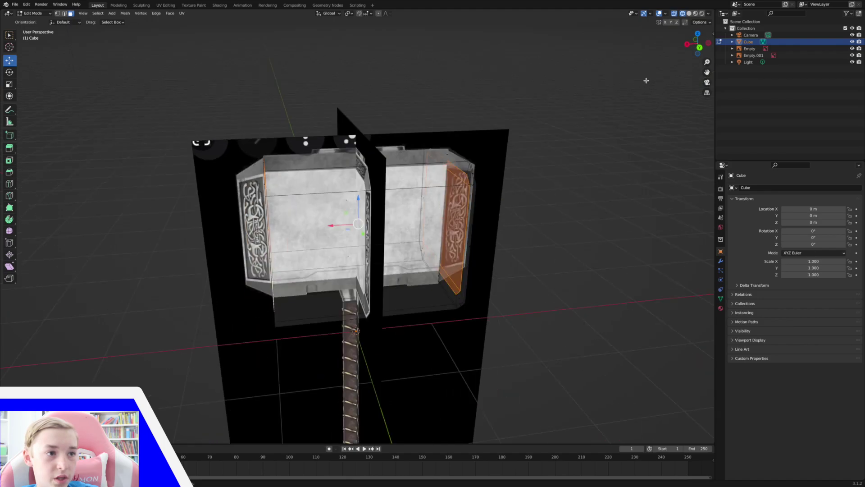
pyautogui.click(700, 46)
pyautogui.click(690, 13)
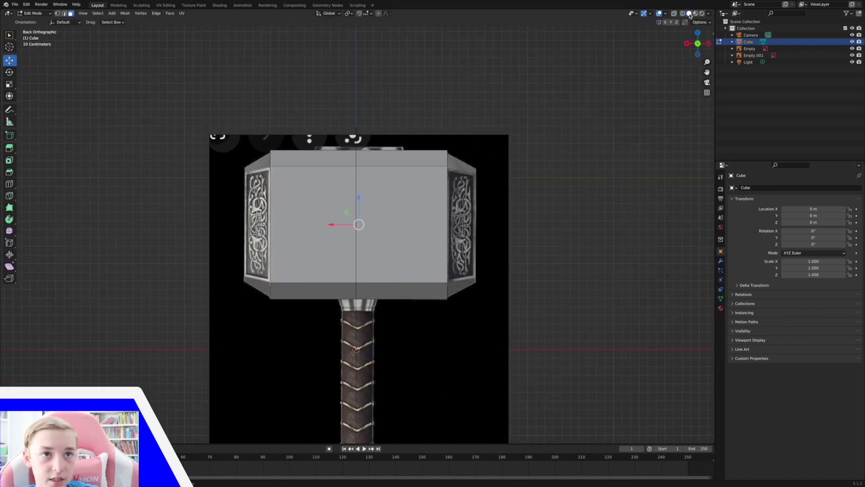
pyautogui.press('s')
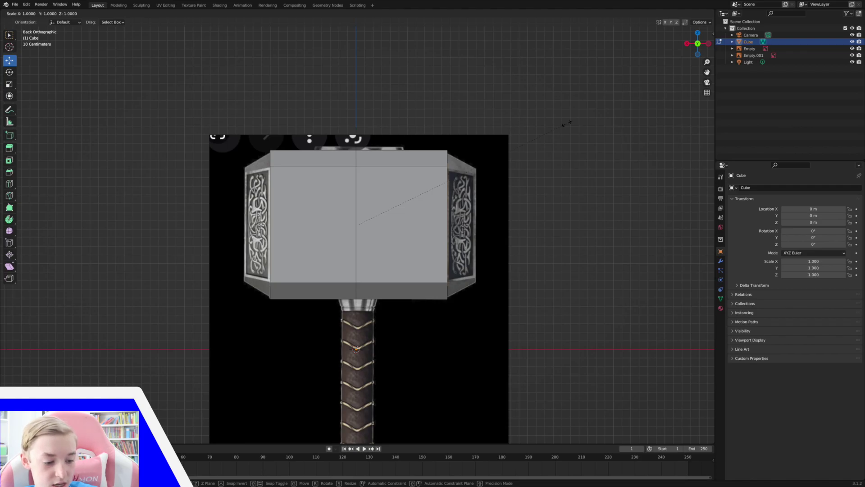
pyautogui.press('x')
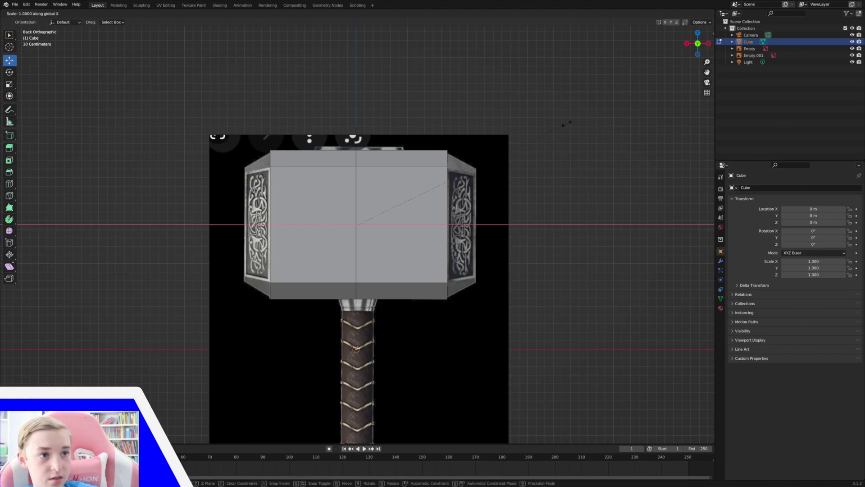
pyautogui.click(649, 131)
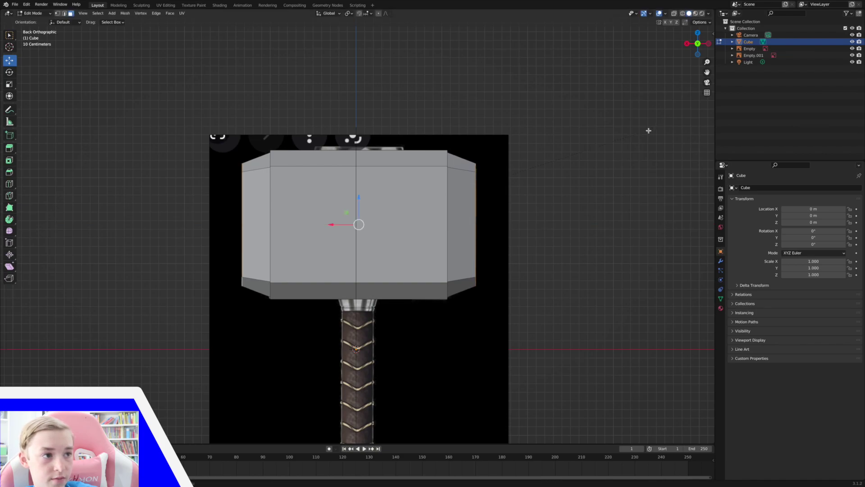
# Inspect the tapered ends in perspective and compare their outline with the reference in see-through back orthographic view
pyautogui.hscroll(-10, 574, 122)
pyautogui.scroll(5, 574, 123)
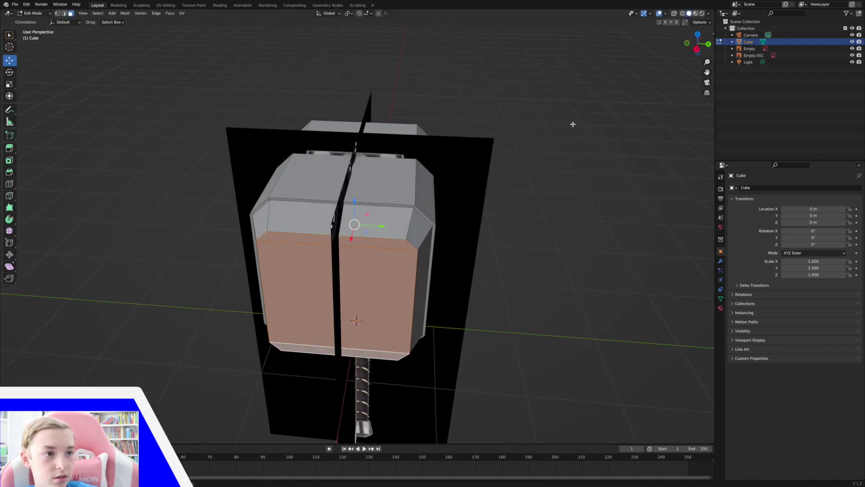
pyautogui.hscroll(10, 574, 121)
pyautogui.moveTo(575, 120); pyautogui.dragTo(581, 118, button='middle')
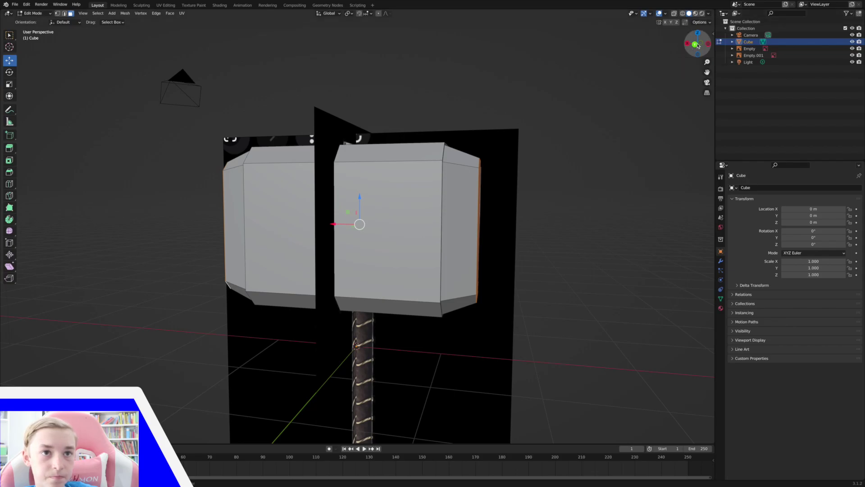
pyautogui.click(697, 46)
pyautogui.scroll(3, 700, 72)
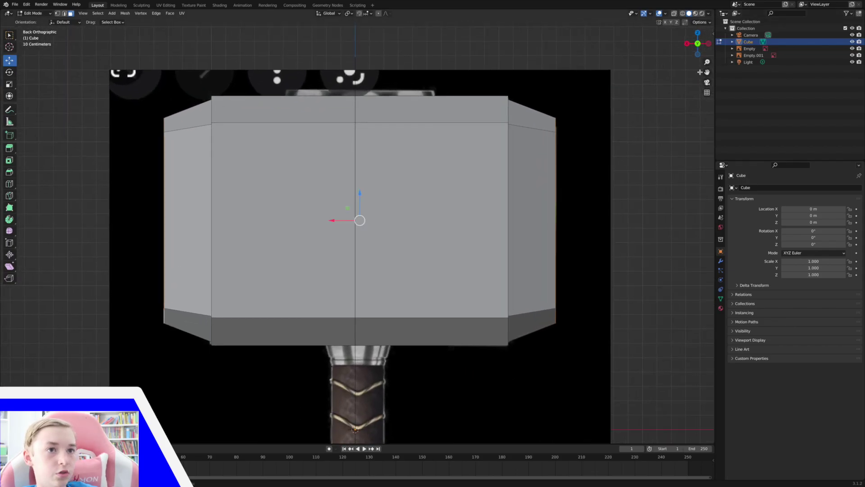
pyautogui.click(675, 14)
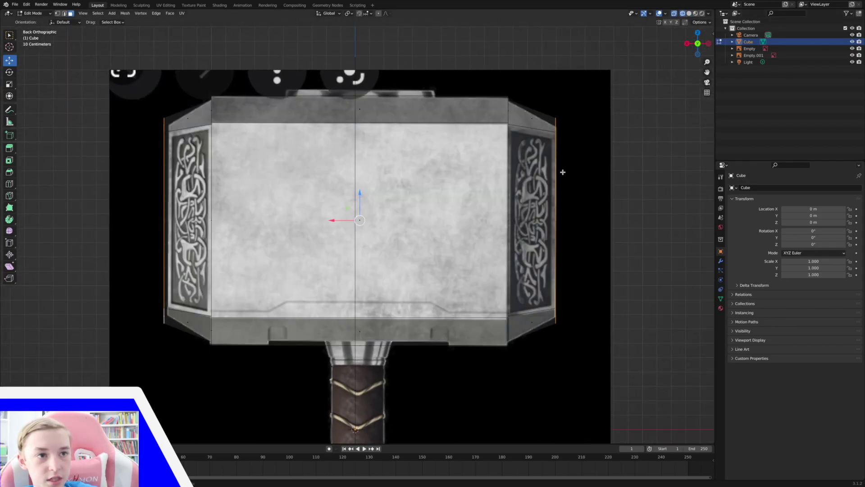
pyautogui.moveTo(555, 150); pyautogui.dragTo(587, 180, button='middle')
pyautogui.click(700, 51)
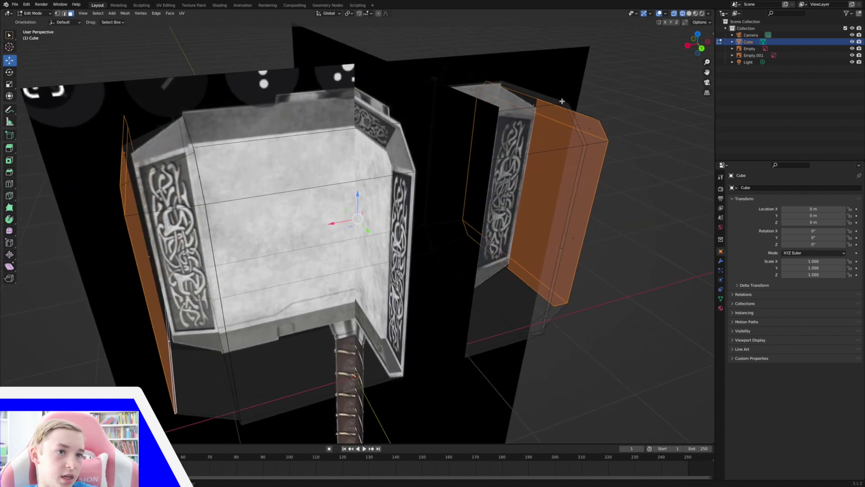
pyautogui.click(701, 48)
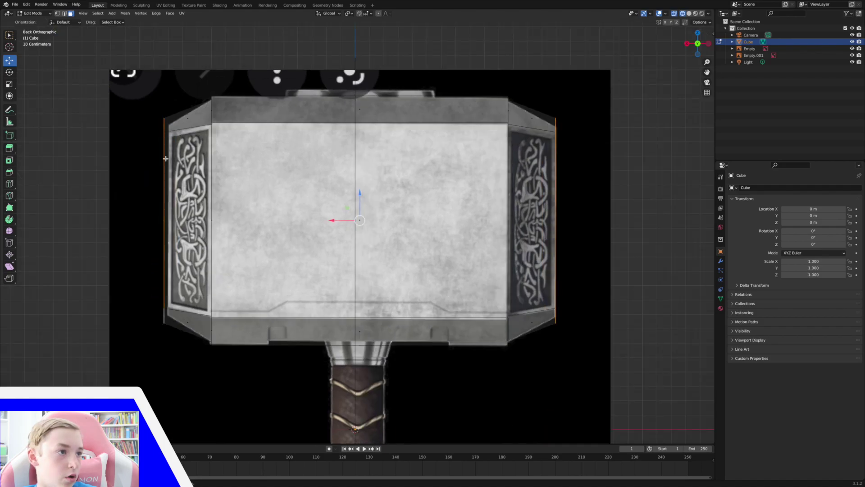
# Align the positive-X end faces and the negative-X end faces separately along X with the reference's outer edges
pyautogui.moveTo(148, 94); pyautogui.dragTo(171, 360)
pyautogui.moveTo(135, 221); pyautogui.dragTo(142, 222)
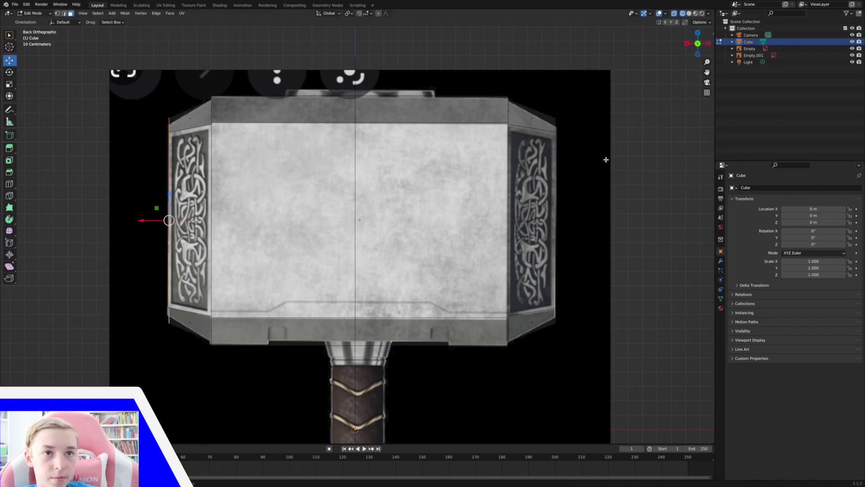
pyautogui.moveTo(551, 107); pyautogui.dragTo(572, 373)
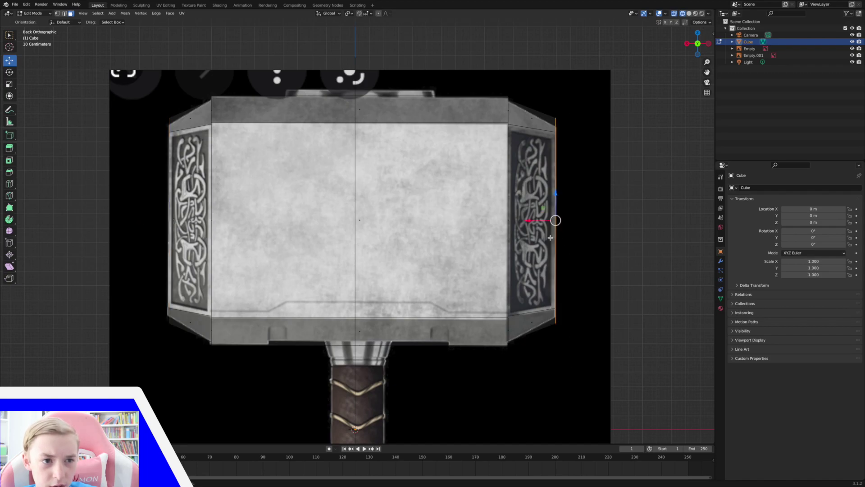
pyautogui.moveTo(531, 219); pyautogui.dragTo(534, 219)
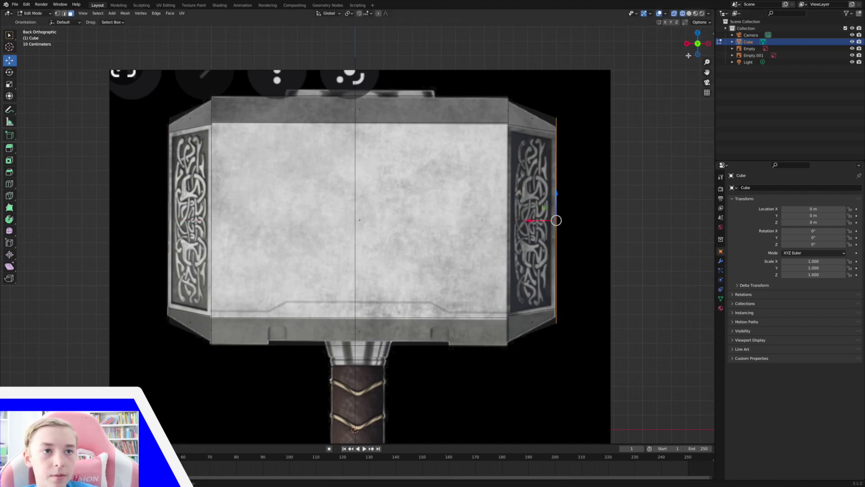
# Scale down the selected negative-X end faces in the left orthographic view to fit the width of the reference's inner panel
pyautogui.click(708, 44)
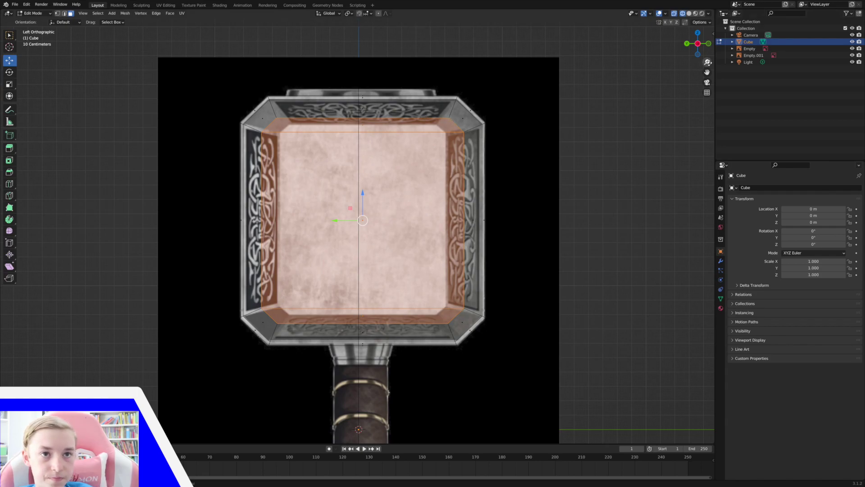
pyautogui.moveTo(707, 62)
pyautogui.mouseDown()
pyautogui.moveTo(707, 45)
pyautogui.moveTo(708, 58)
pyautogui.mouseUp()
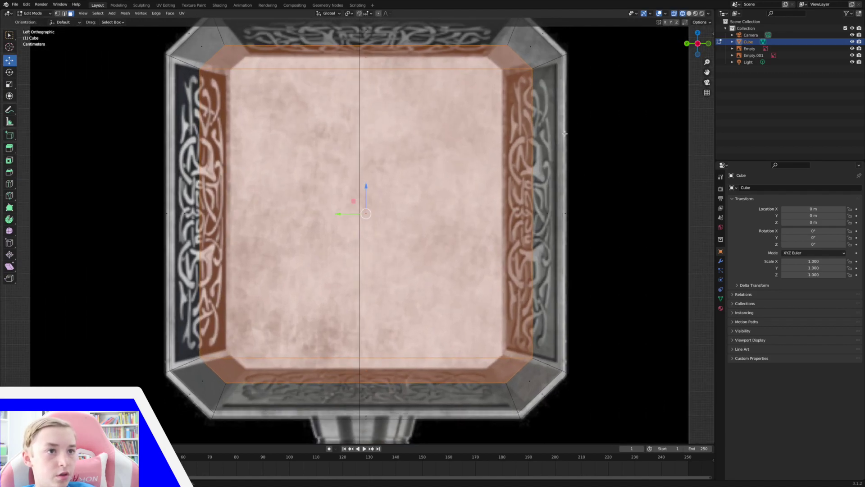
pyautogui.press('s')
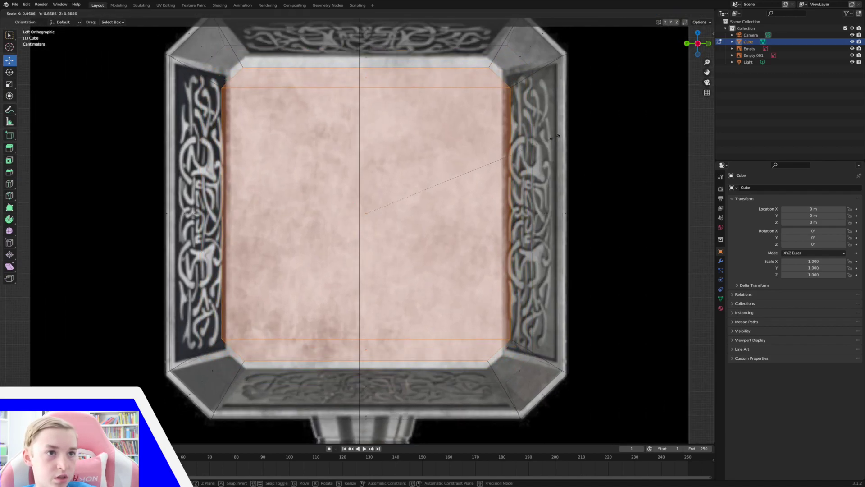
pyautogui.click(511, 109)
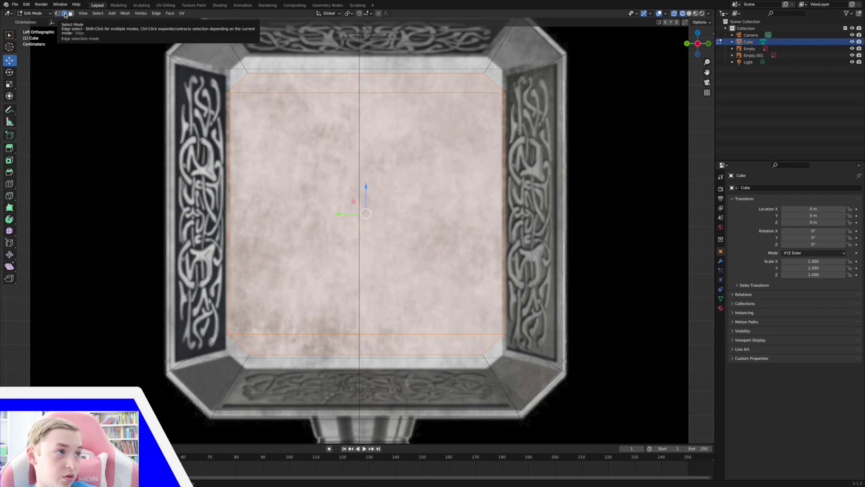
# In edge select mode, lower the end panel's two bottom edges along Z and widen the lowest one along Y to fit the reference
pyautogui.click(65, 15)
pyautogui.click(317, 355)
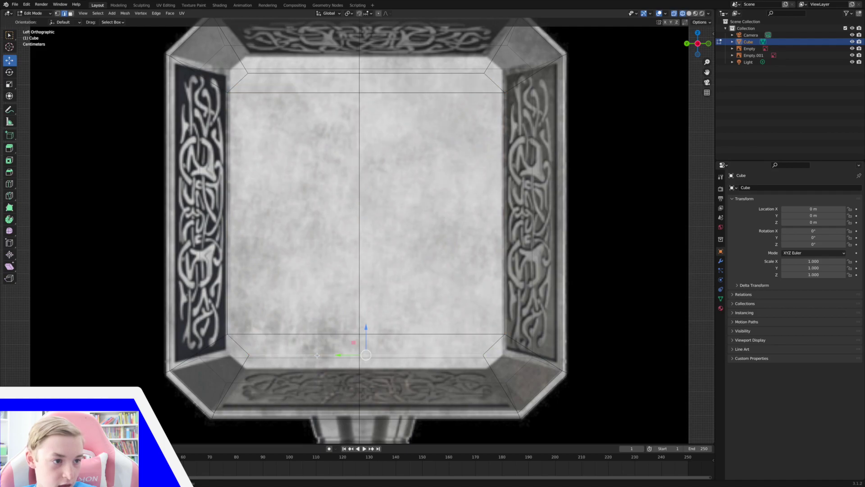
pyautogui.press('g')
pyautogui.press('z')
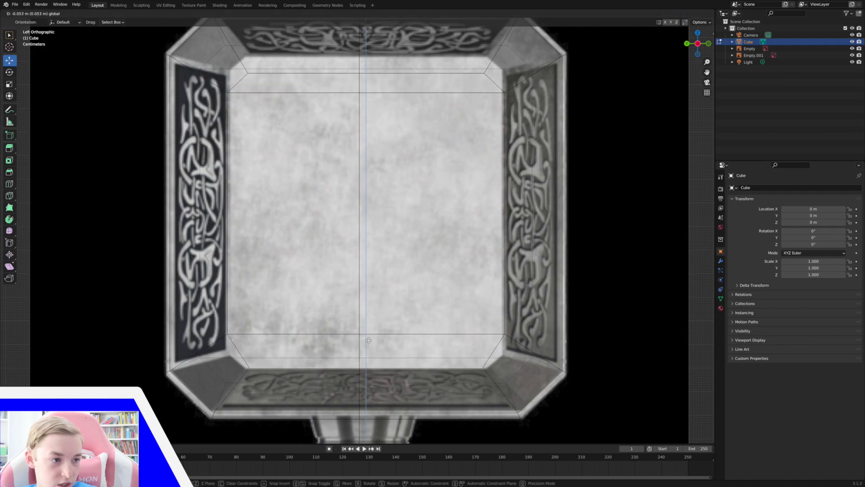
pyautogui.click(473, 338)
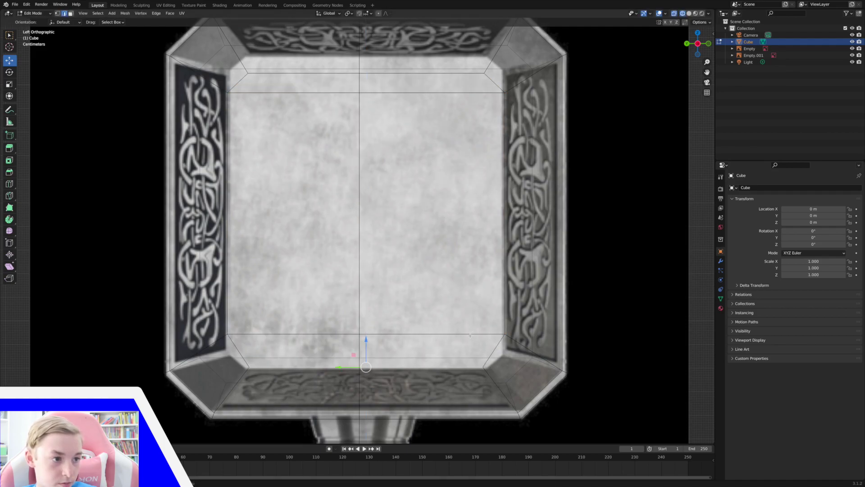
pyautogui.press('s')
pyautogui.press('y')
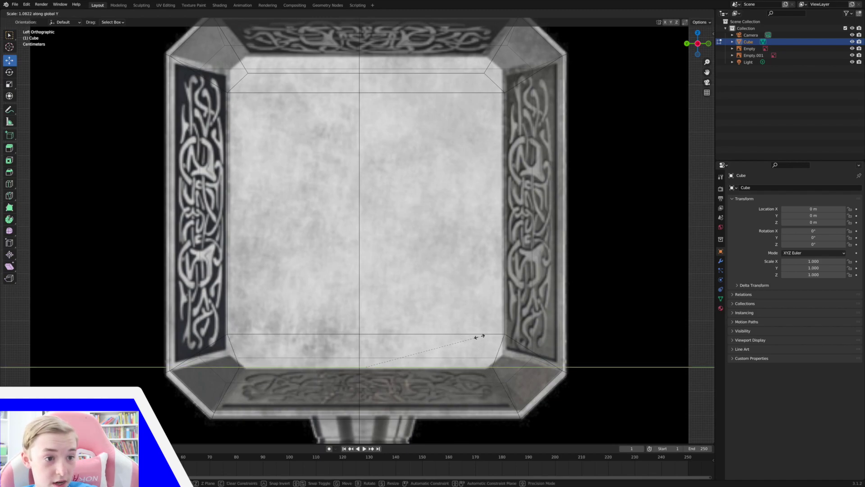
pyautogui.click(475, 337)
pyautogui.click(293, 333)
pyautogui.moveTo(367, 306); pyautogui.dragTo(366, 326)
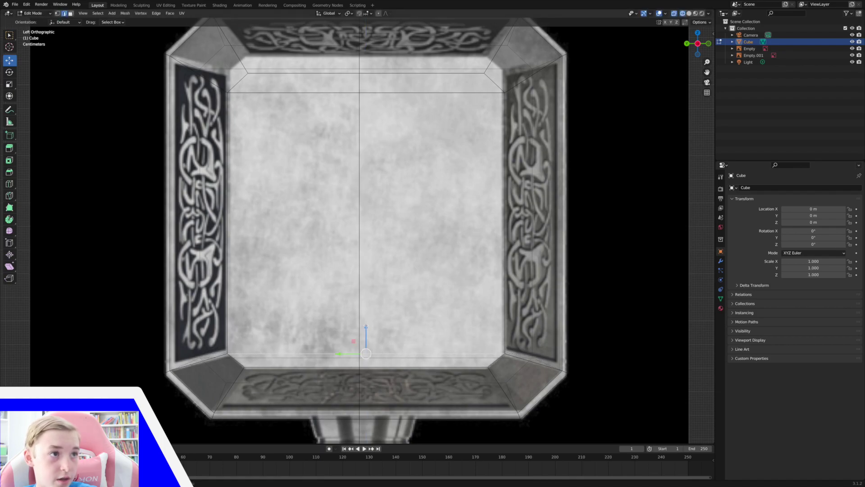
# Raise the end panel's two upper horizontal edges along Z and adjust the selected edge's Y scale to match the reference's upper corners
pyautogui.click(324, 75)
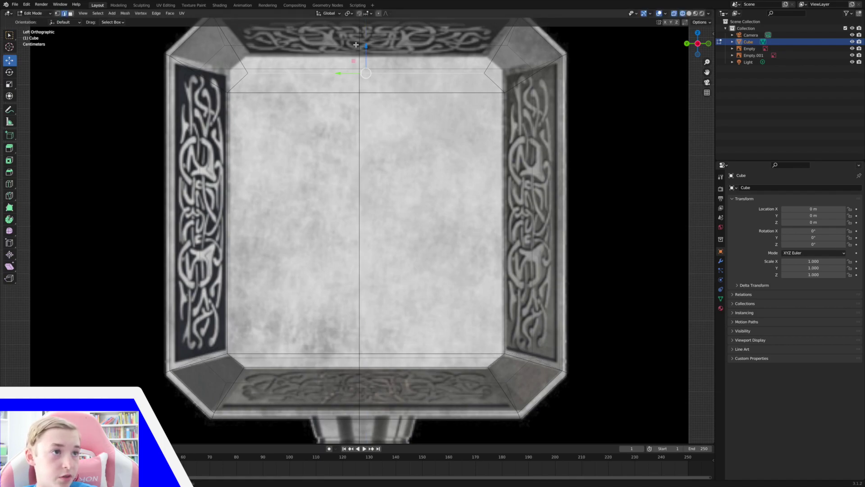
pyautogui.moveTo(366, 47); pyautogui.dragTo(365, 29)
pyautogui.click(344, 94)
pyautogui.moveTo(366, 64); pyautogui.dragTo(367, 43)
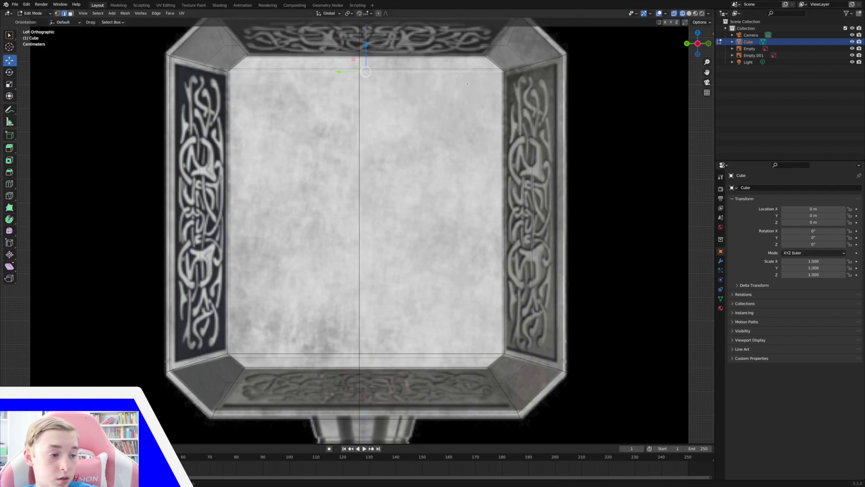
pyautogui.press('s')
pyautogui.press('y')
pyautogui.click(490, 93)
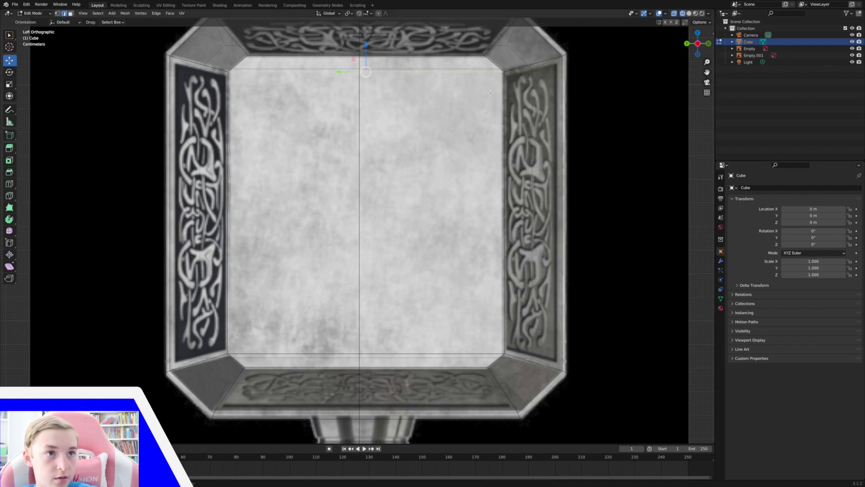
# Inspect the tapered head in solid shading, and view the opposite end in right orthographic wireframe
pyautogui.moveTo(559, 83); pyautogui.dragTo(604, 79, button='middle')
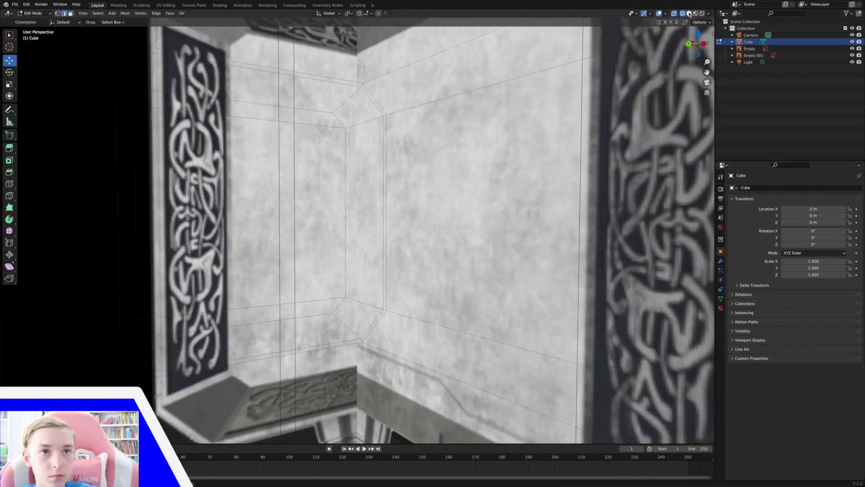
pyautogui.click(689, 14)
pyautogui.moveTo(707, 62); pyautogui.dragTo(707, 135)
pyautogui.moveTo(620, 101); pyautogui.dragTo(405, 194, button='middle')
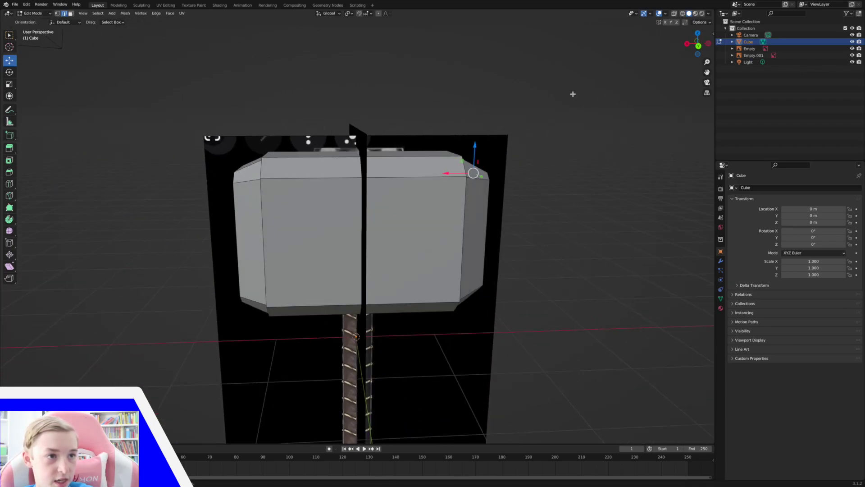
pyautogui.click(686, 44)
pyautogui.moveTo(707, 62); pyautogui.dragTo(706, 51)
pyautogui.click(699, 44)
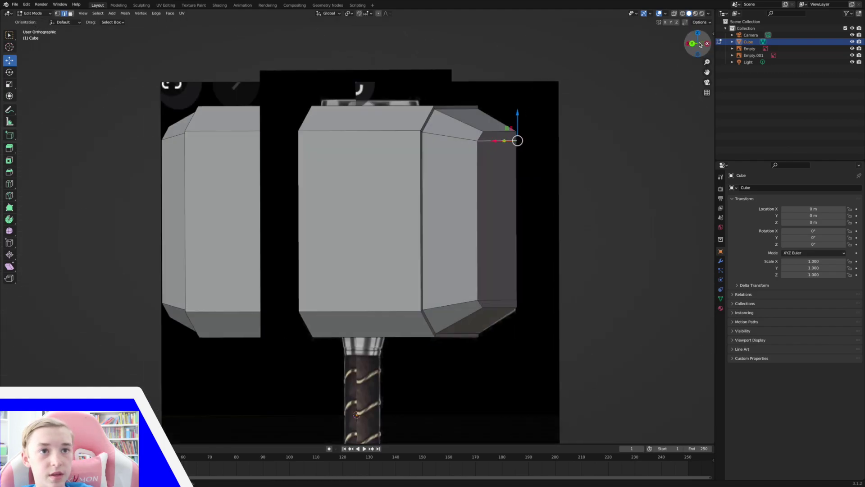
pyautogui.click(684, 14)
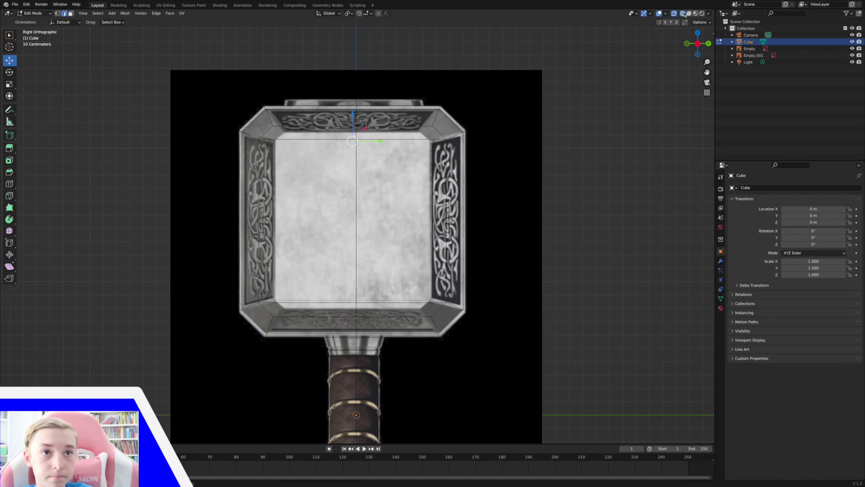
# Try to move the positive-Y vertical edge of the positive-X end panel inward along Y to the reference's inner panel
pyautogui.click(264, 138)
pyautogui.click(313, 141)
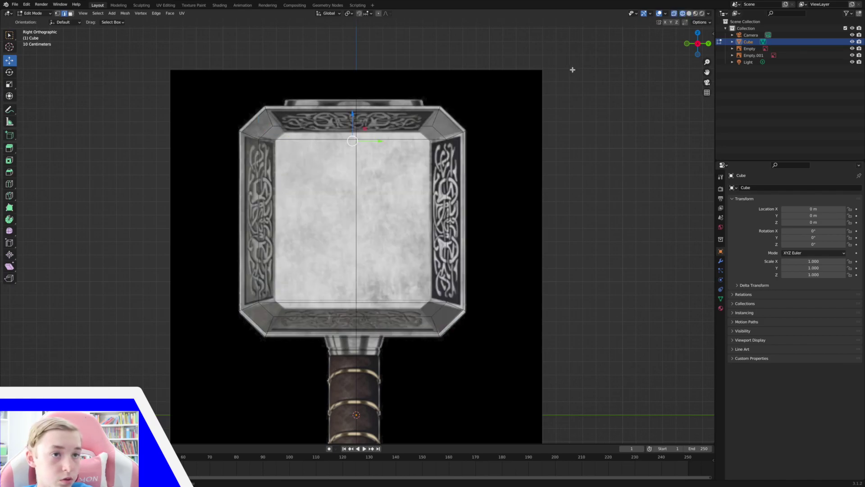
pyautogui.moveTo(707, 61); pyautogui.dragTo(637, 132)
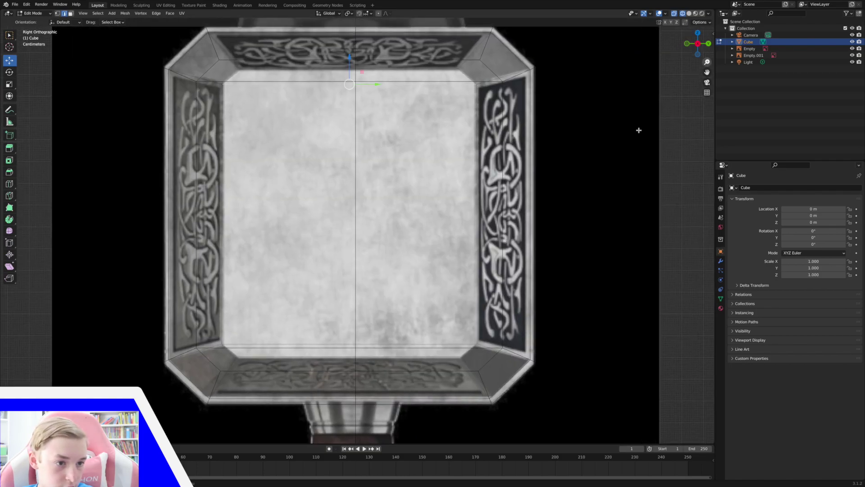
pyautogui.click(504, 222)
pyautogui.press('g')
pyautogui.press('y')
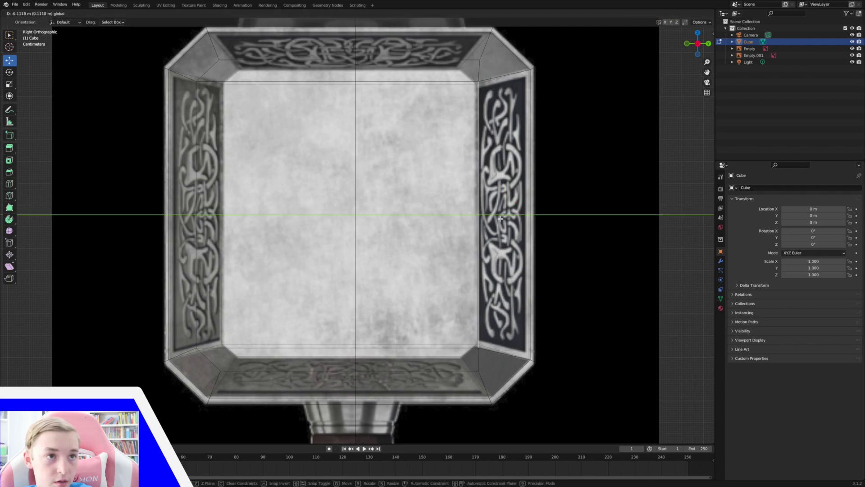
pyautogui.click(501, 218)
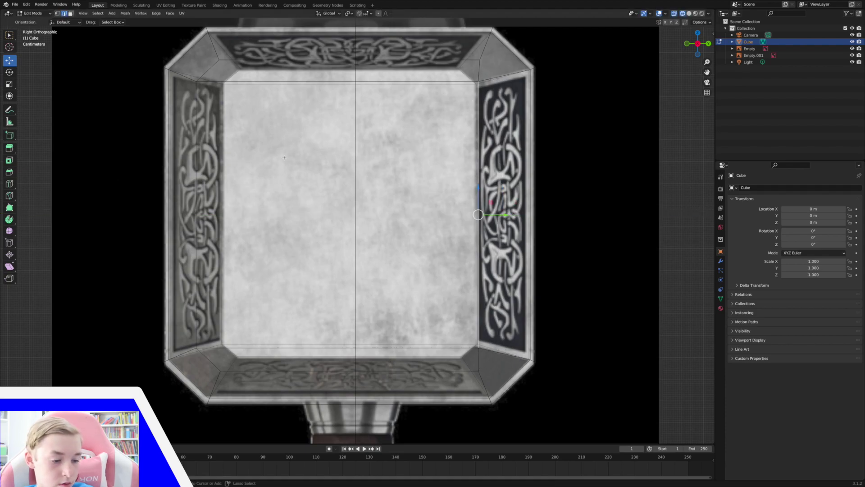
pyautogui.click(502, 123)
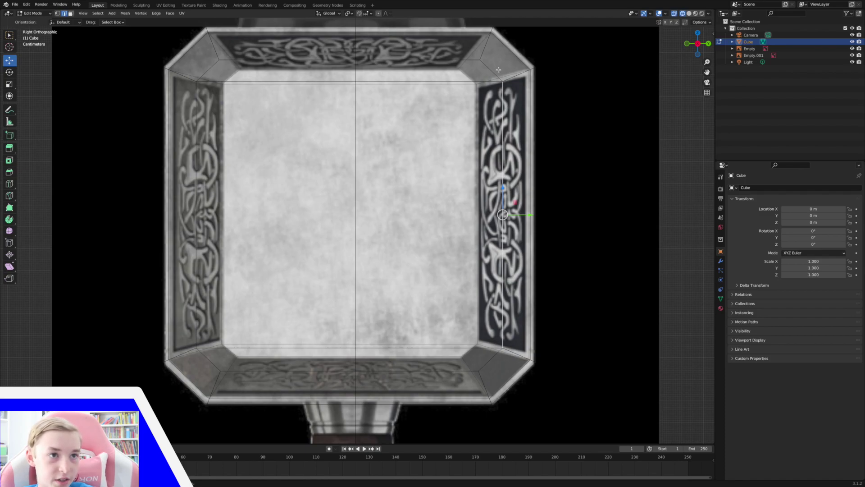
# Select the three positive-X end faces and scale them down in right orthographic wireframe to match the reference inner panel's width
pyautogui.click(688, 15)
pyautogui.moveTo(542, 104); pyautogui.dragTo(558, 104, button='middle')
pyautogui.moveTo(707, 62); pyautogui.dragTo(707, 122)
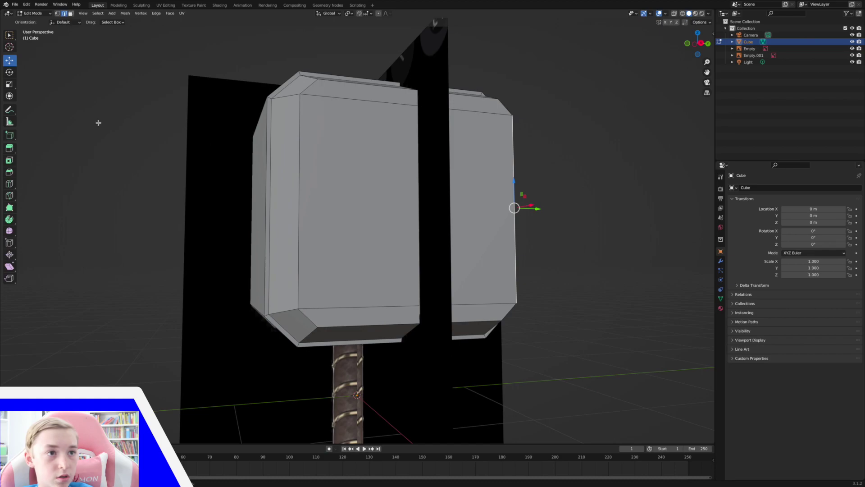
pyautogui.click(71, 13)
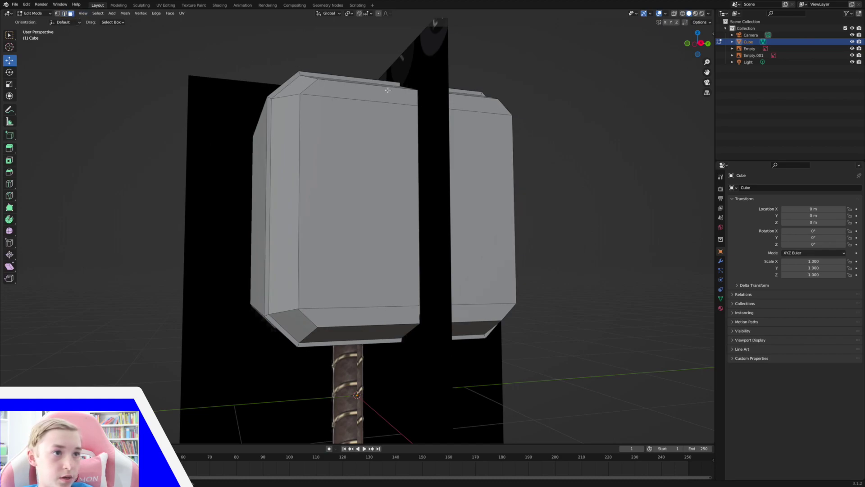
pyautogui.click(416, 156)
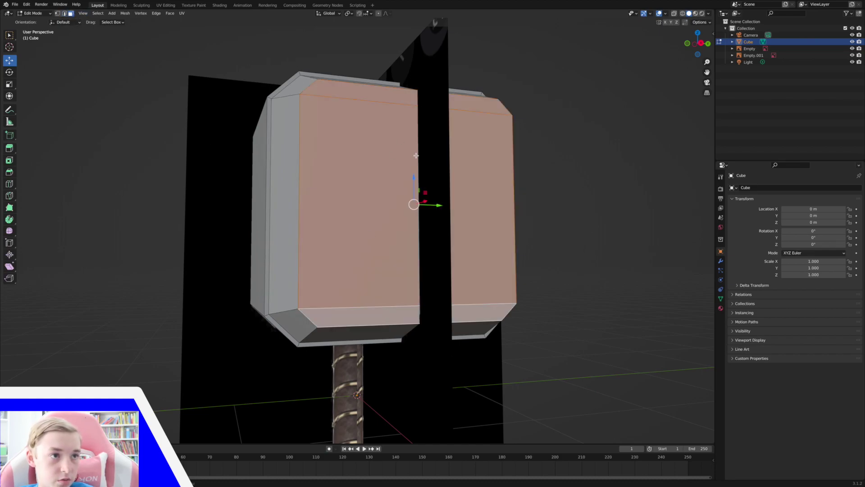
pyautogui.click(701, 43)
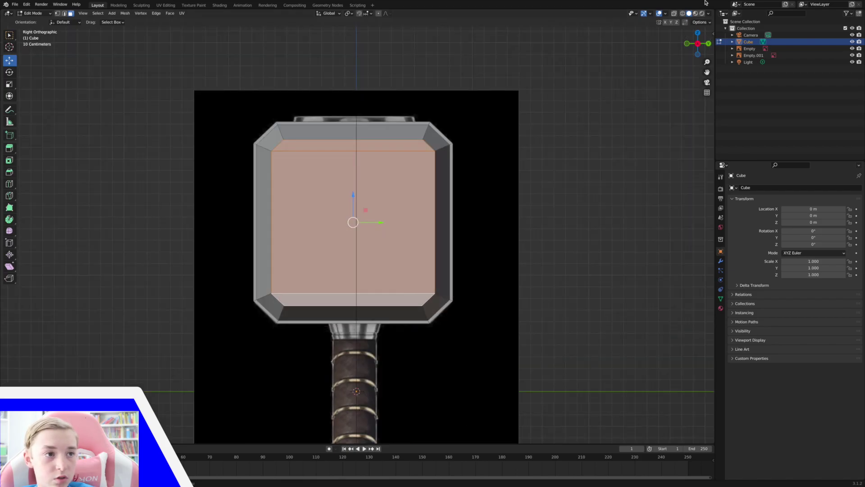
pyautogui.click(683, 14)
pyautogui.moveTo(707, 63); pyautogui.dragTo(707, 39)
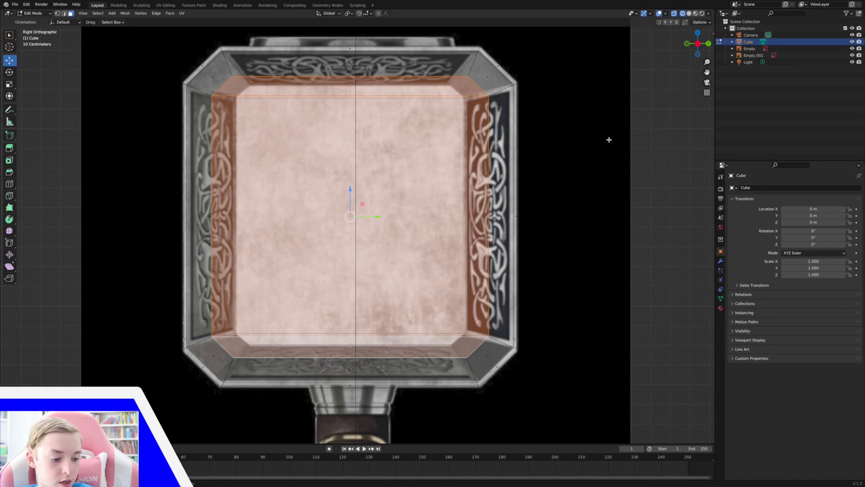
pyautogui.press('s')
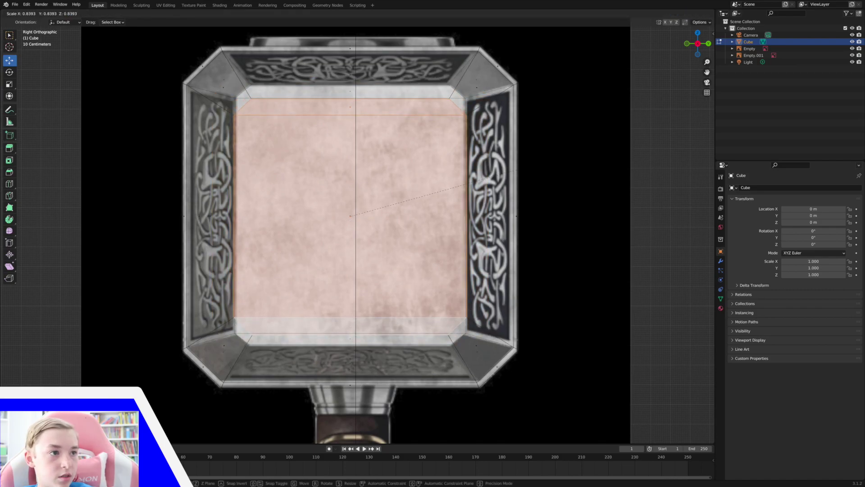
pyautogui.click(568, 157)
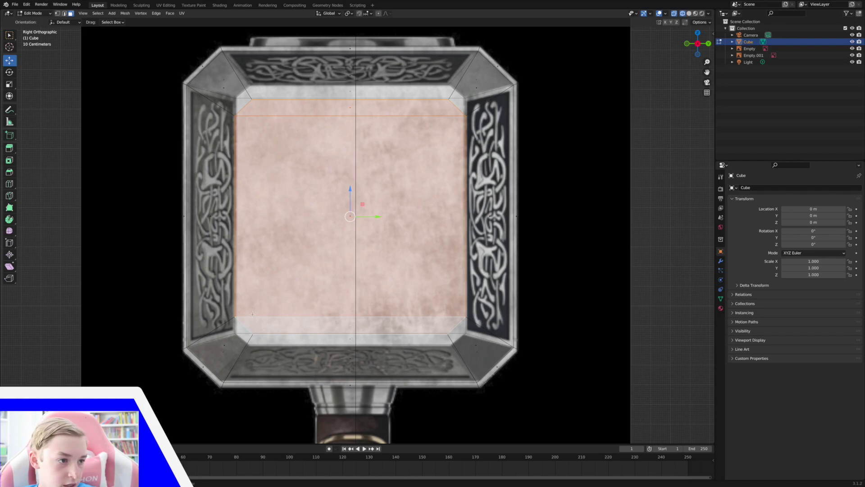
# Lower the end panel's bottom face and raise its top face along Z to meet the reference panel's borders
pyautogui.hotkey('alt', 'a')
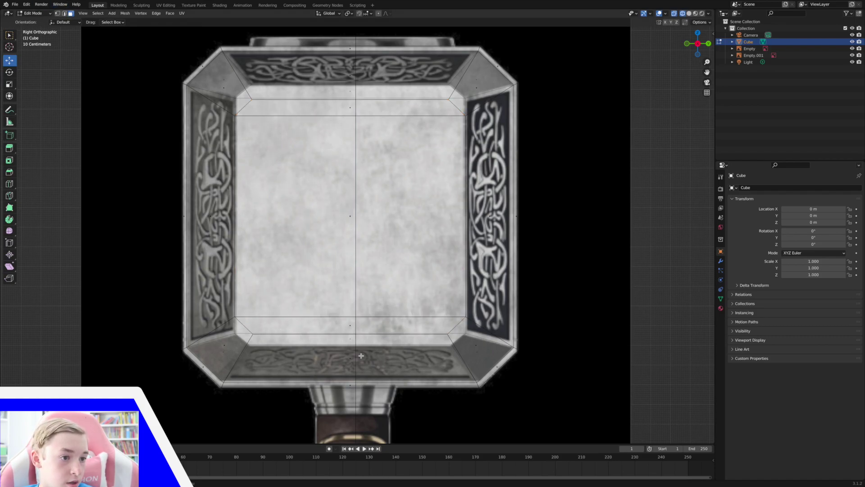
pyautogui.click(351, 326)
pyautogui.moveTo(351, 298); pyautogui.dragTo(354, 311)
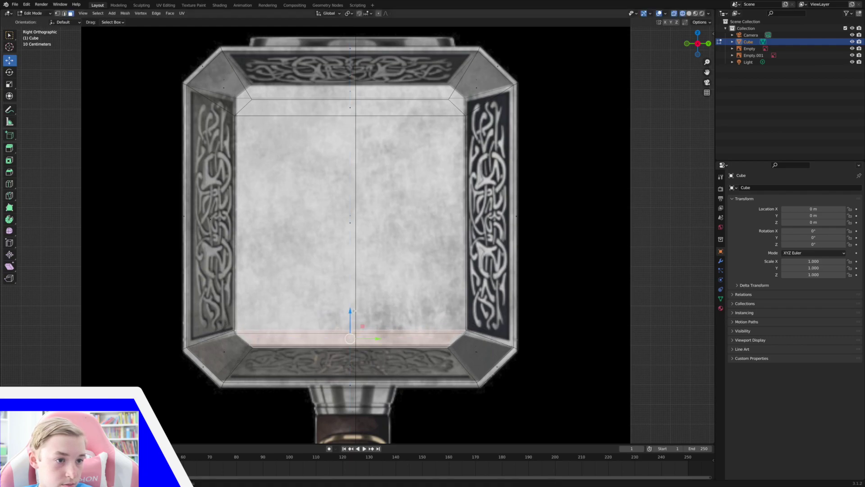
pyautogui.click(354, 109)
pyautogui.moveTo(349, 80); pyautogui.dragTo(348, 65)
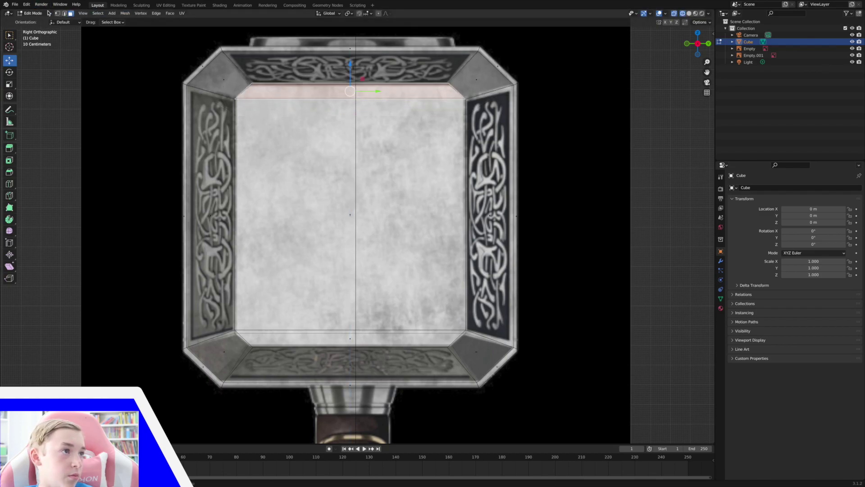
# In edge select mode, fine-tune the panel's topmost edge and lower its upper bottom edge along Z to the reference corners
pyautogui.click(64, 13)
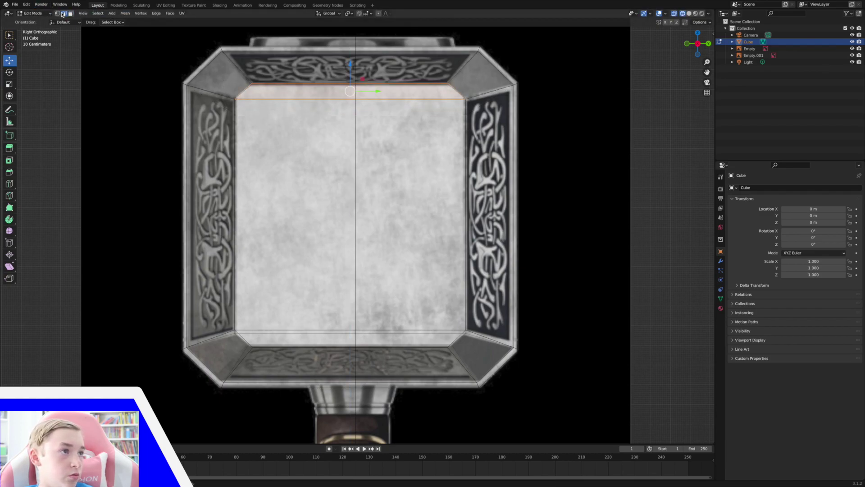
pyautogui.click(255, 81)
pyautogui.moveTo(350, 58); pyautogui.dragTo(350, 59)
pyautogui.click(286, 327)
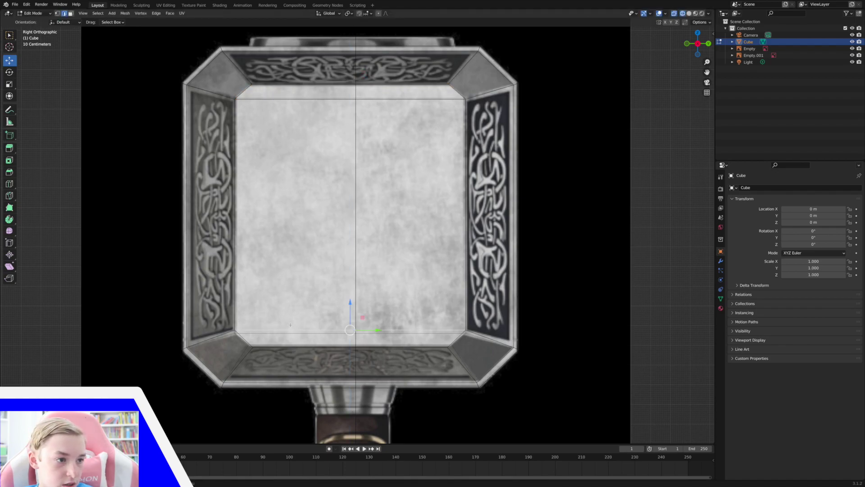
pyautogui.hotkey('alt', 'a')
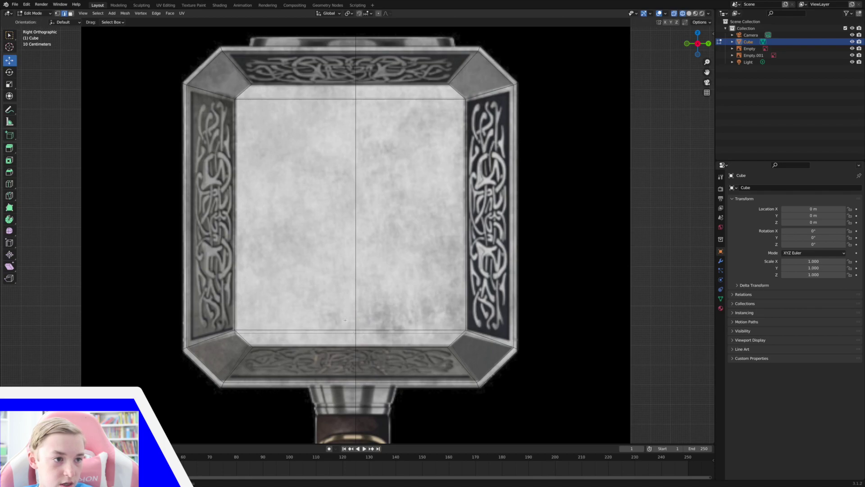
pyautogui.click(344, 328)
pyautogui.moveTo(351, 306); pyautogui.dragTo(349, 326)
# Widen the end panel's lowest edge along Y to match the reference's lower corners
pyautogui.click(359, 346)
pyautogui.press('s')
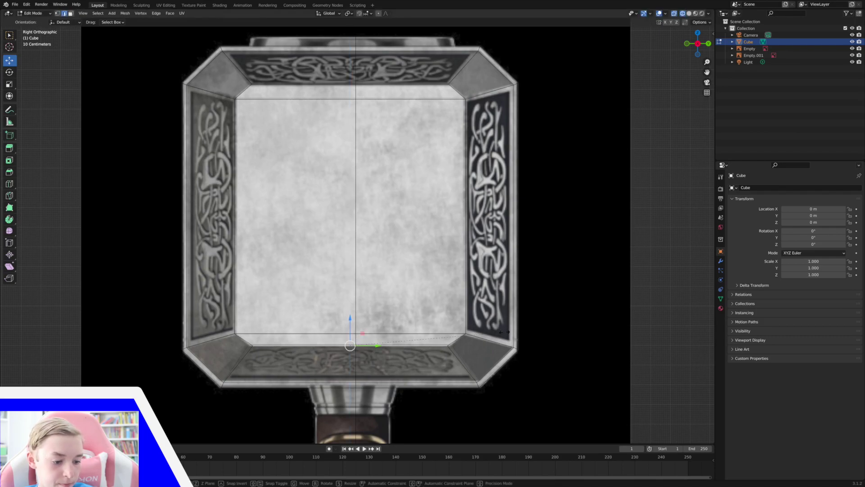
pyautogui.press('y')
pyautogui.click(511, 332)
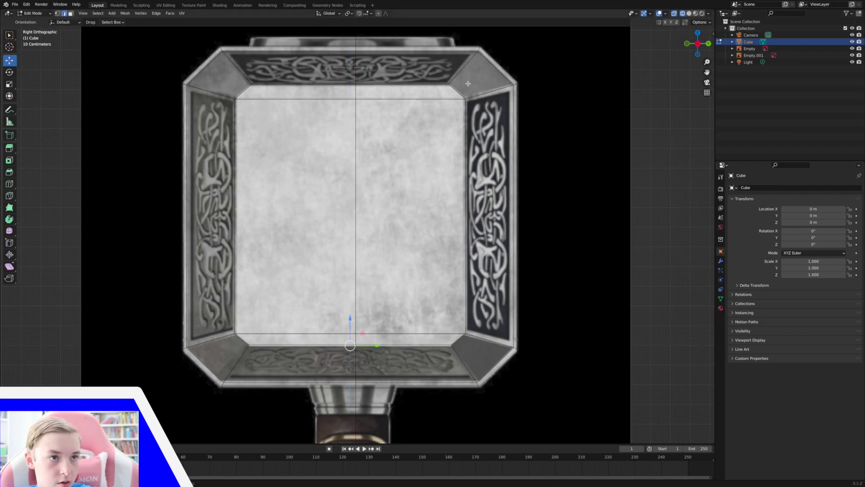
# Inspect the tapered head from several angles in solid shading and Object Mode, both without and with the viewport overlays
pyautogui.click(689, 13)
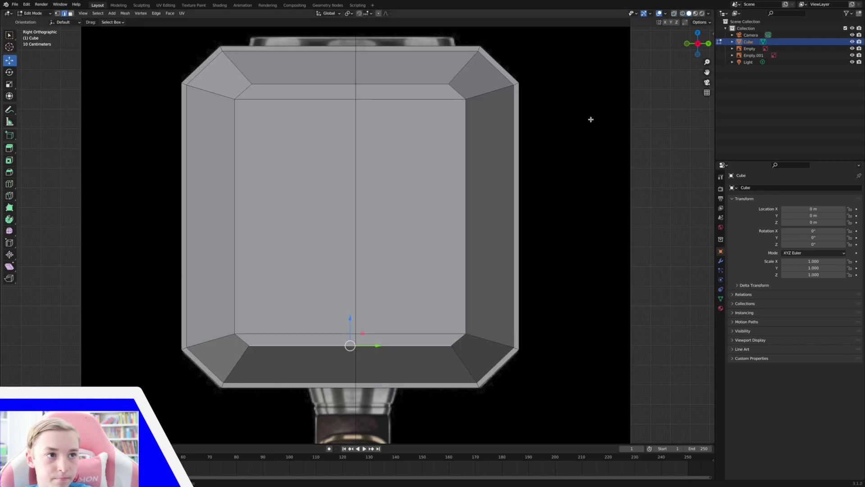
pyautogui.moveTo(589, 120); pyautogui.dragTo(632, 103, button='middle')
pyautogui.scroll(-8, 633, 104)
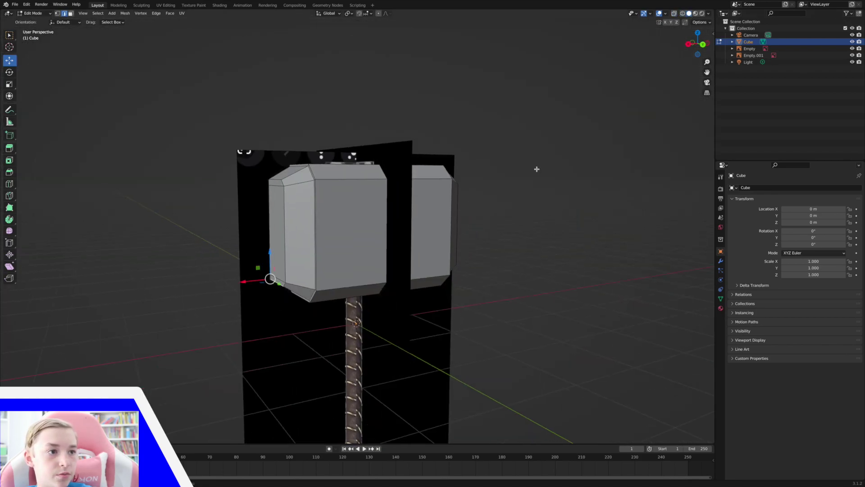
pyautogui.press('Tab')
pyautogui.moveTo(537, 172); pyautogui.dragTo(462, 187, button='middle')
pyautogui.click(659, 15)
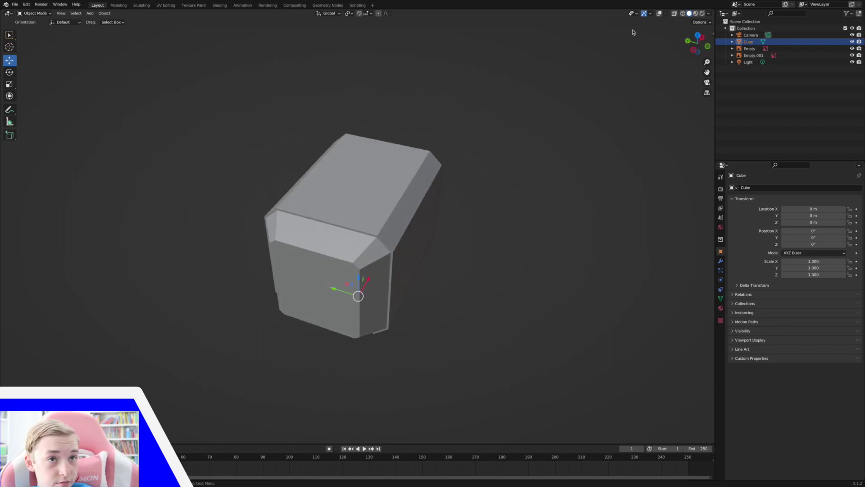
pyautogui.click(657, 16)
pyautogui.moveTo(497, 141); pyautogui.dragTo(662, 45, button='middle')
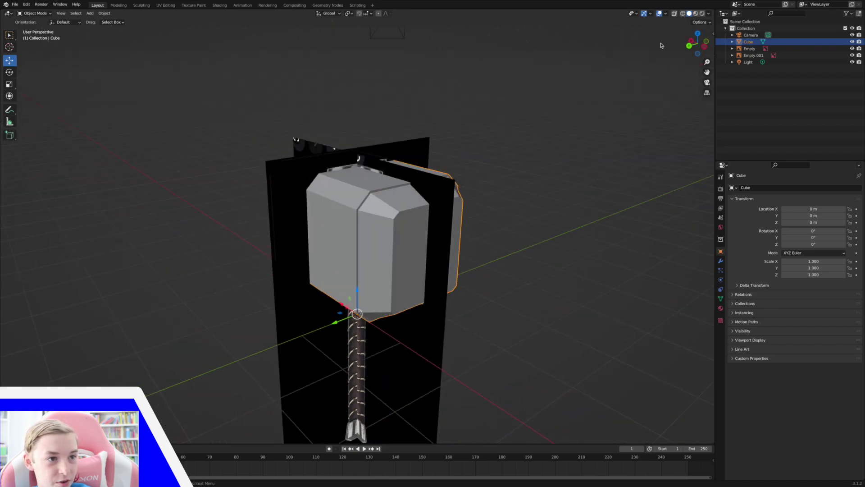
pyautogui.moveTo(636, 158); pyautogui.dragTo(612, 153, button='middle')
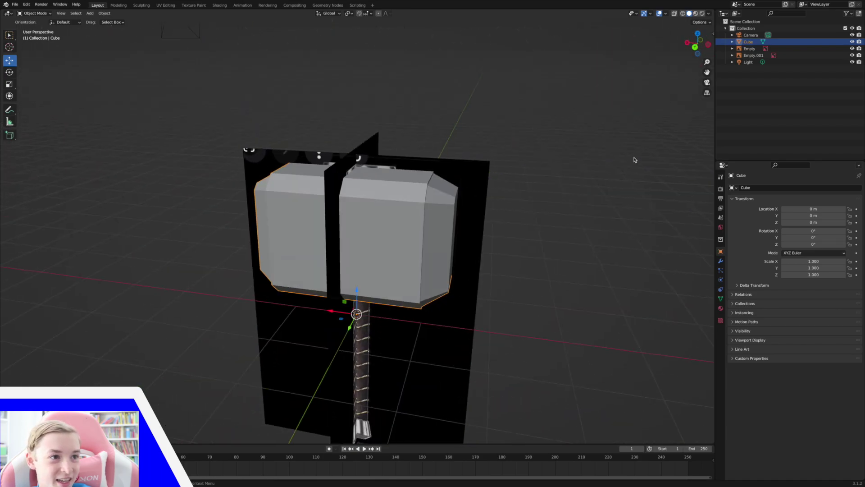
# In Edit Mode, add a cylinder to the hammer mesh and raise it along Z until it protrudes above the head's top
pyautogui.click(694, 46)
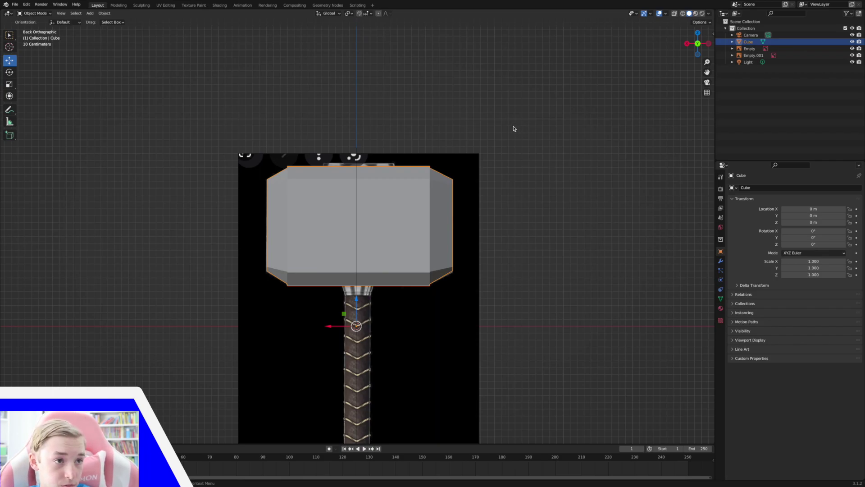
pyautogui.press('Tab')
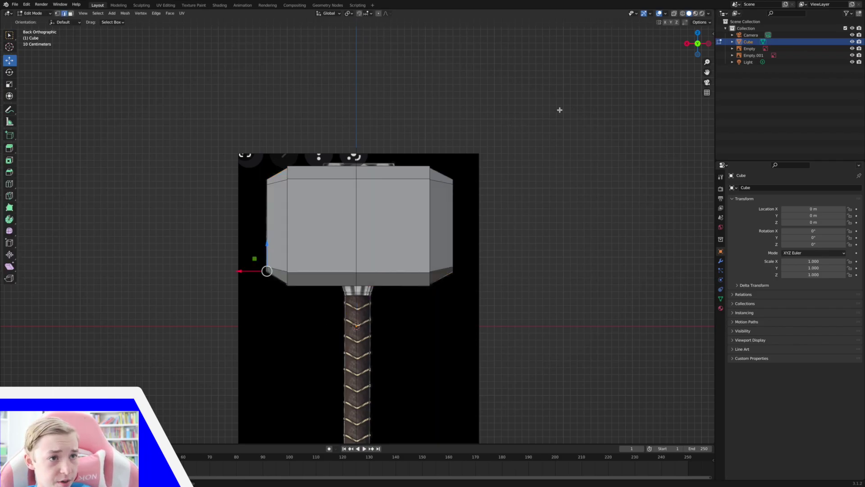
pyautogui.moveTo(707, 61)
pyautogui.mouseDown()
pyautogui.moveTo(713, 125)
pyautogui.moveTo(708, 65)
pyautogui.mouseUp()
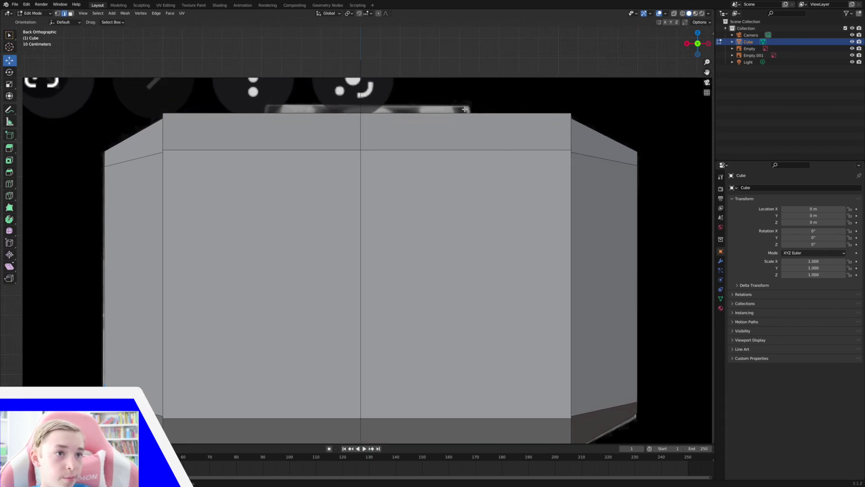
pyautogui.click(115, 14)
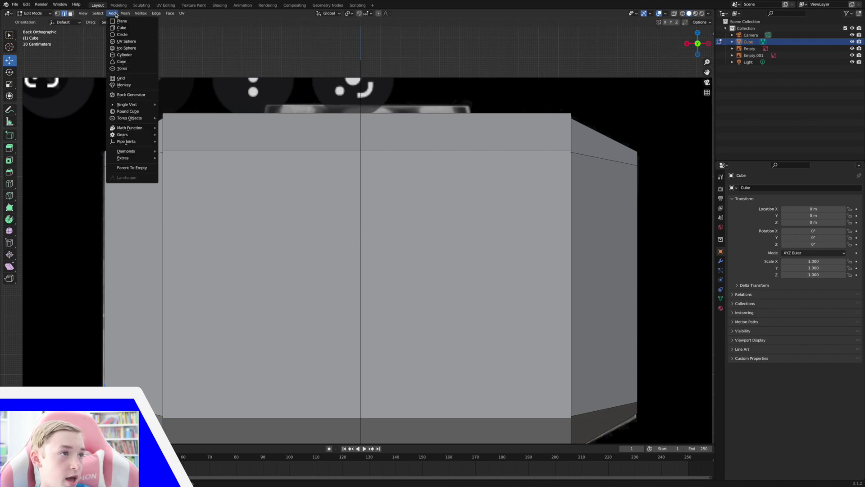
pyautogui.click(120, 55)
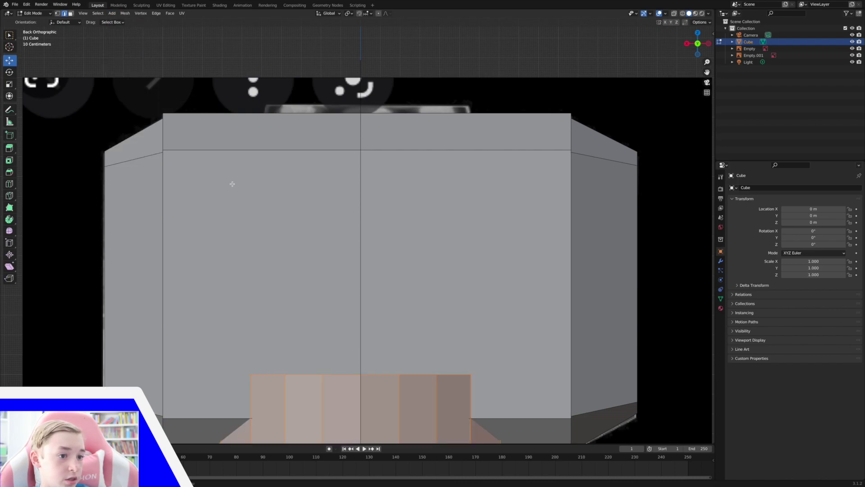
pyautogui.press('g')
pyautogui.press('z')
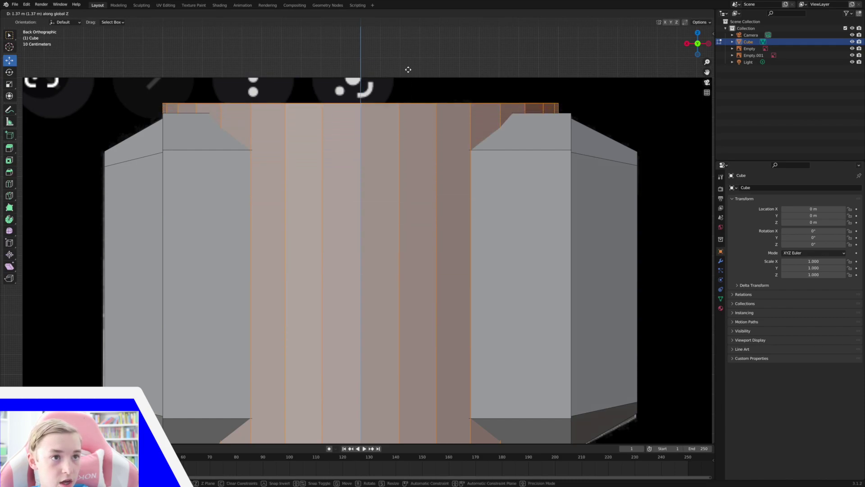
pyautogui.click(409, 66)
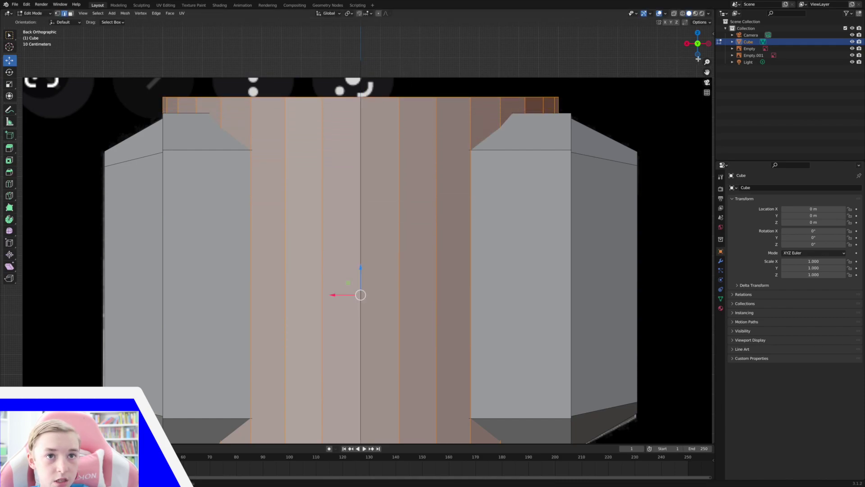
# From the back view, scale the cylinder down uniformly and raise it along Z so it protrudes well above the head
pyautogui.scroll(-4, 555, 160)
pyautogui.moveTo(554, 161); pyautogui.dragTo(608, 193, button='middle')
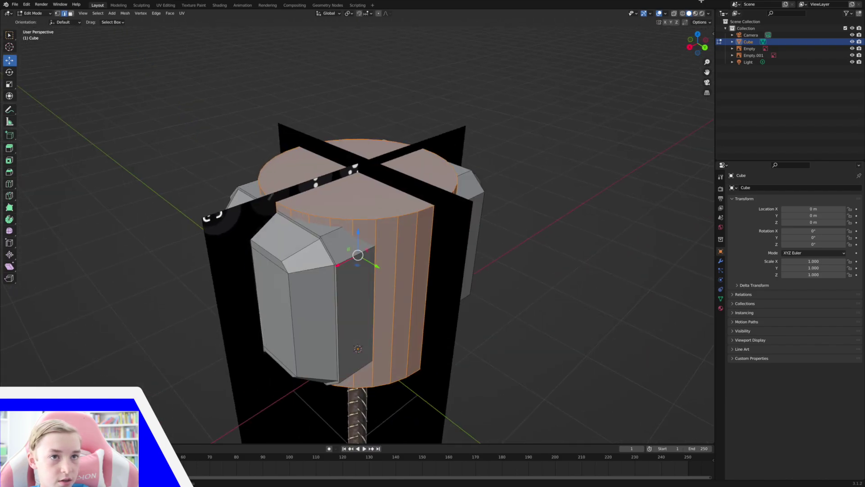
pyautogui.click(705, 48)
pyautogui.press('/')
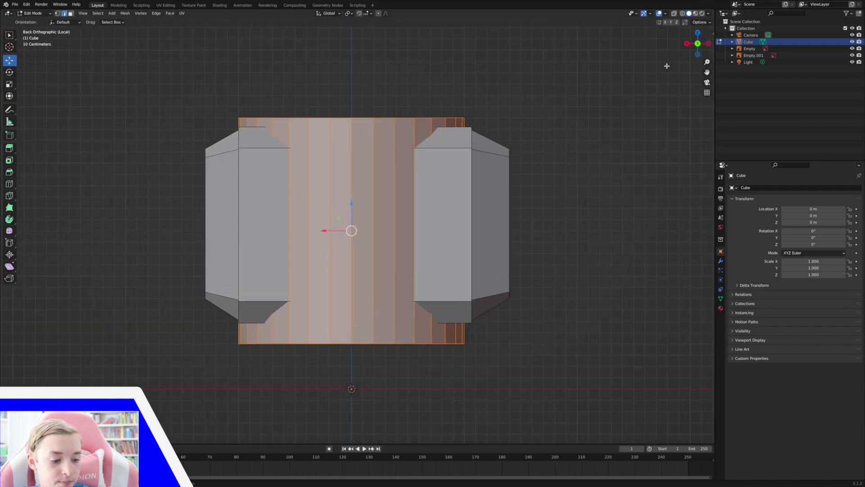
pyautogui.press('KP_Divide')
pyautogui.press('s')
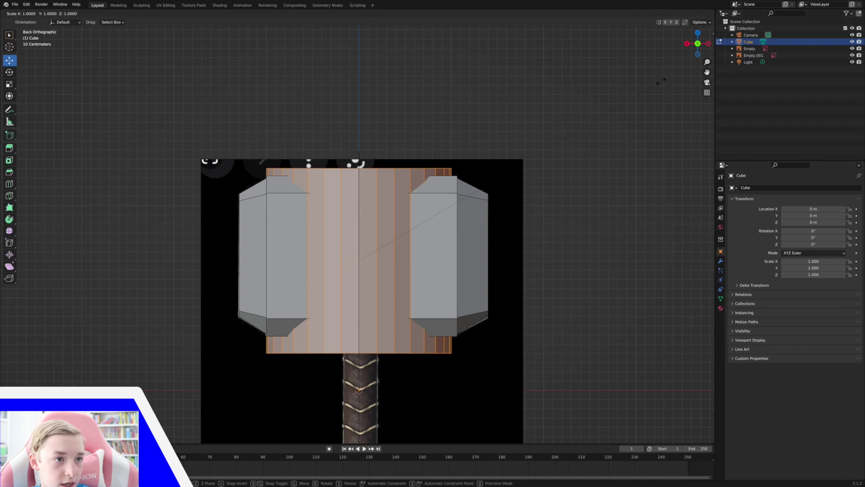
pyautogui.click(616, 115)
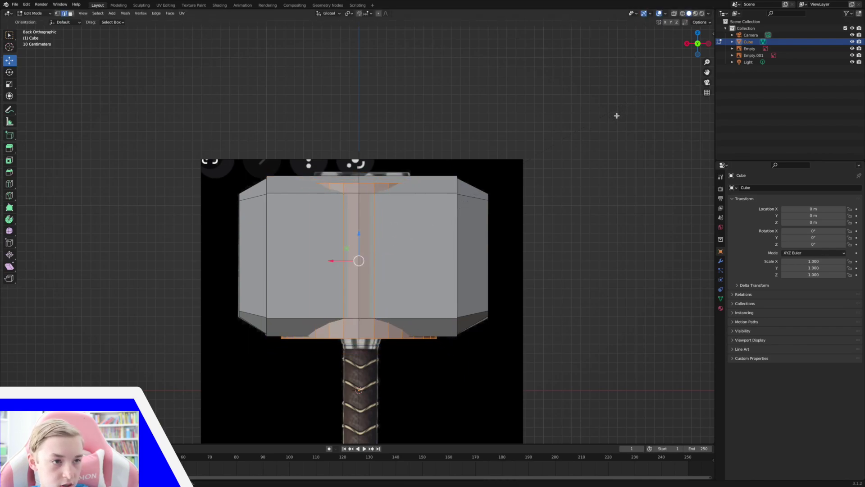
pyautogui.press('g')
pyautogui.press('z')
pyautogui.click(630, 82)
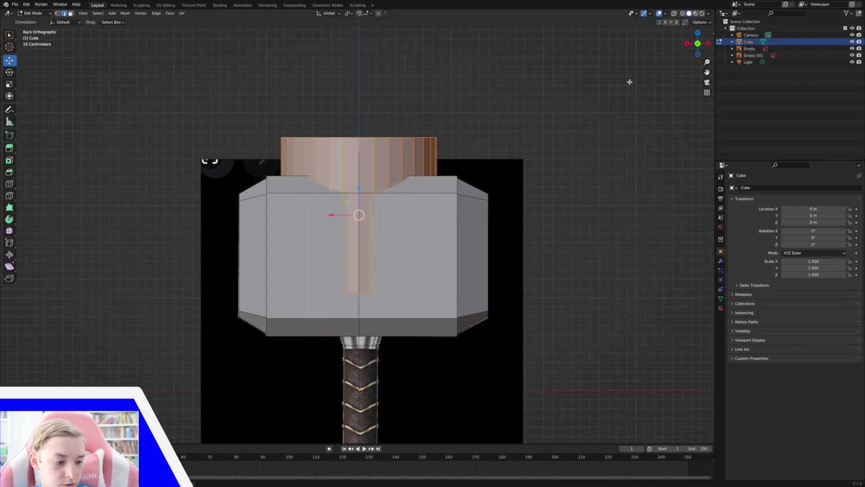
# With wireframe shading on, scale the cylinder down uniformly to roughly the width of the cap in the reference
pyautogui.click(674, 13)
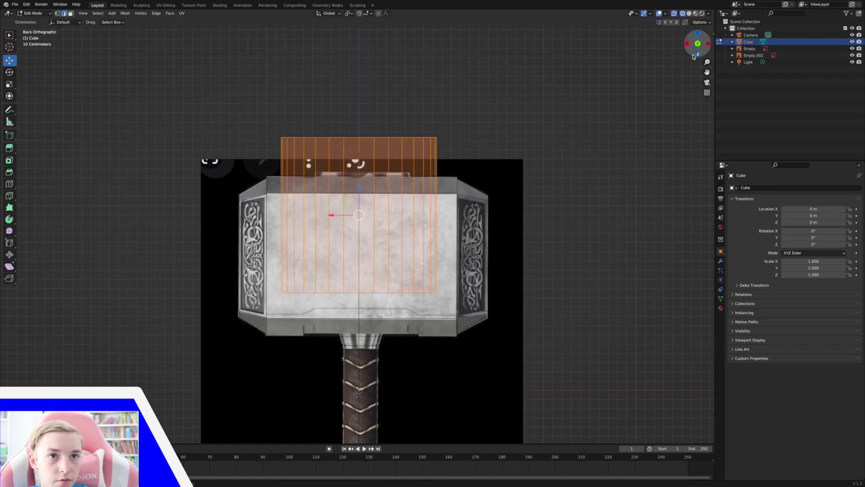
pyautogui.moveTo(706, 61); pyautogui.dragTo(705, 48)
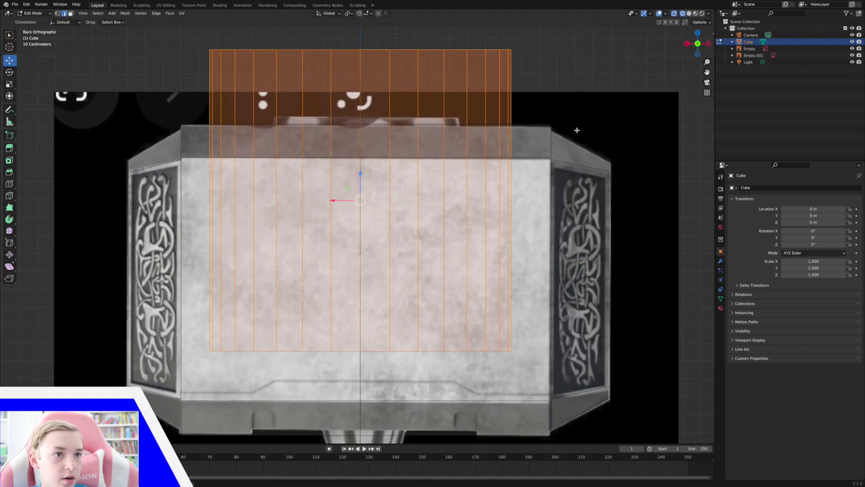
pyautogui.press('s')
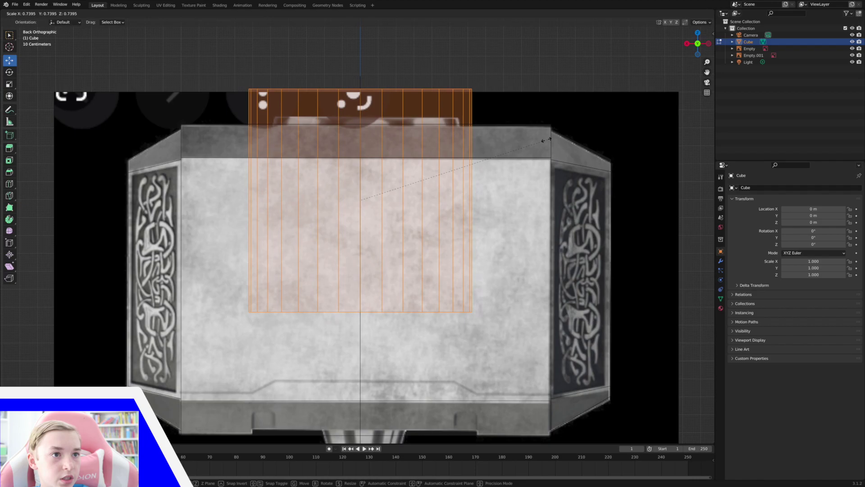
pyautogui.click(527, 154)
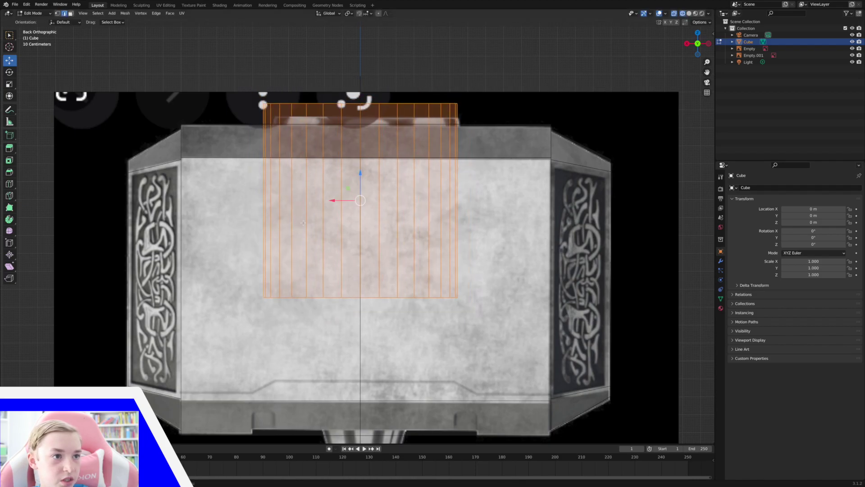
# Fine-tune the cylinder's uniform scale and its X and Z position so its top and sides match the reference cap
pyautogui.moveTo(337, 201); pyautogui.dragTo(342, 201)
pyautogui.press('s')
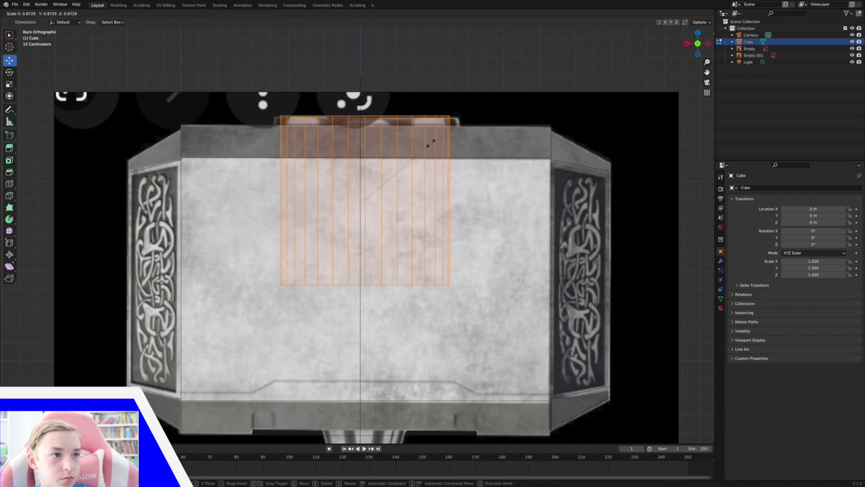
pyautogui.click(440, 143)
pyautogui.moveTo(329, 202); pyautogui.dragTo(333, 201)
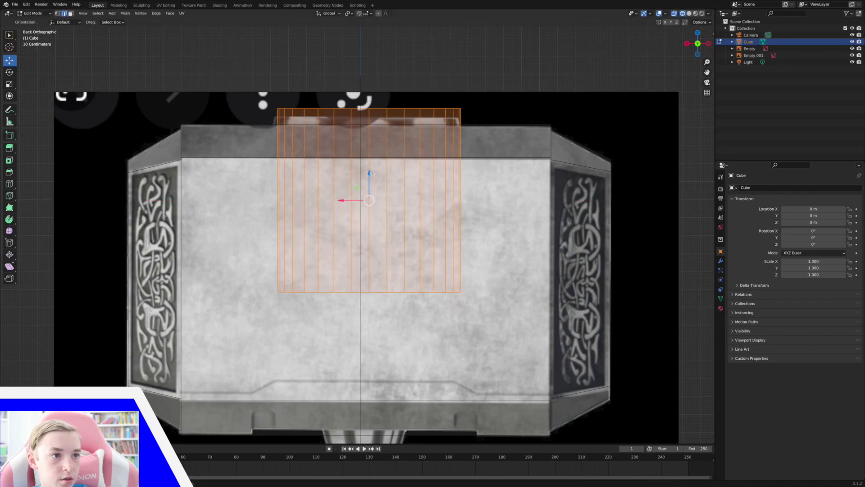
pyautogui.moveTo(372, 173); pyautogui.dragTo(372, 181)
pyautogui.moveTo(347, 209); pyautogui.dragTo(344, 209)
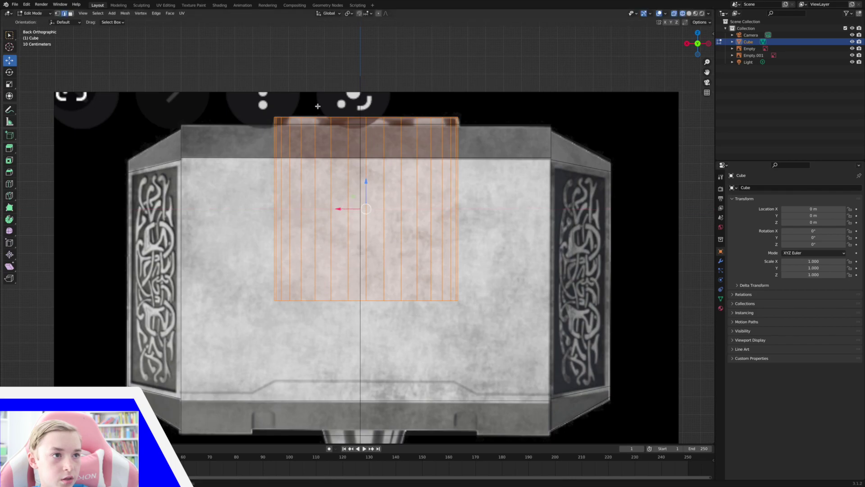
# Inspect the cap on top of the head from several angles in solid shading, in both Edit Mode and Object Mode
pyautogui.moveTo(357, 107)
pyautogui.mouseDown(button='middle')
pyautogui.moveTo(437, 160)
pyautogui.moveTo(447, 150)
pyautogui.mouseUp(button='middle')
pyautogui.click(690, 14)
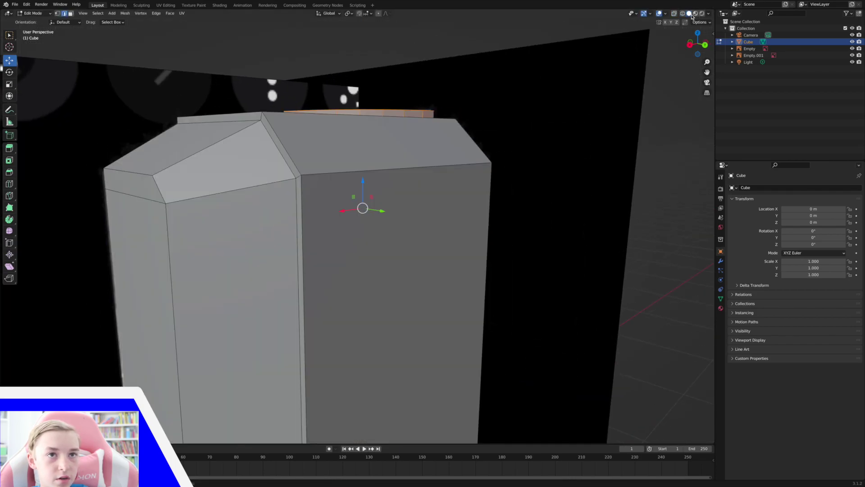
pyautogui.moveTo(526, 127); pyautogui.dragTo(507, 139, button='middle')
pyautogui.click(677, 57)
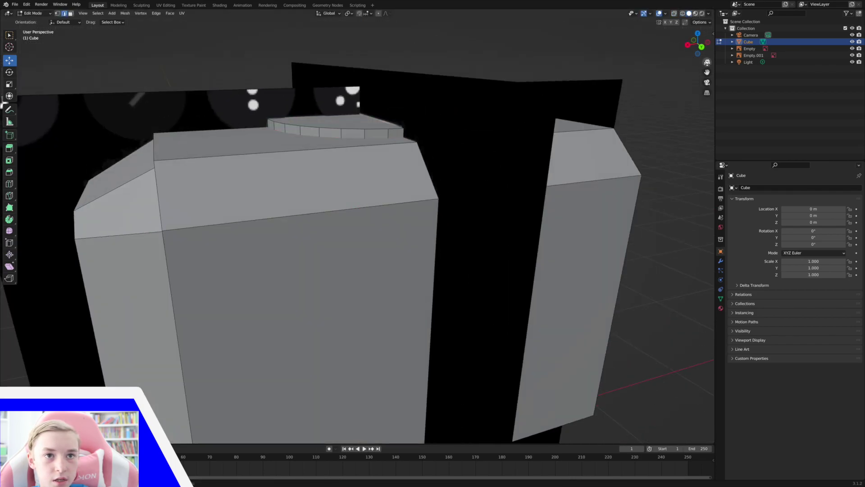
pyautogui.moveTo(708, 63); pyautogui.dragTo(706, 106)
pyautogui.moveTo(676, 68); pyautogui.dragTo(665, 70, button='middle')
pyautogui.press('Tab')
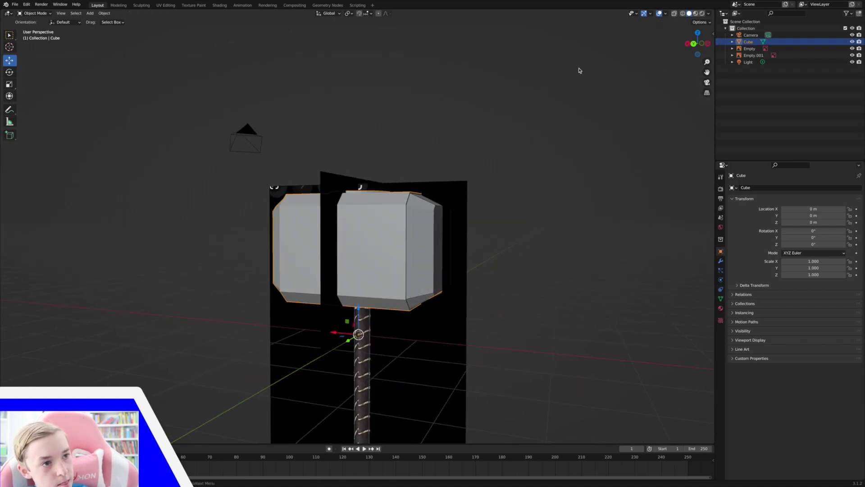
pyautogui.moveTo(580, 70); pyautogui.dragTo(582, 69, button='middle')
pyautogui.moveTo(378, 213); pyautogui.dragTo(373, 215, button='middle')
pyautogui.press('Tab')
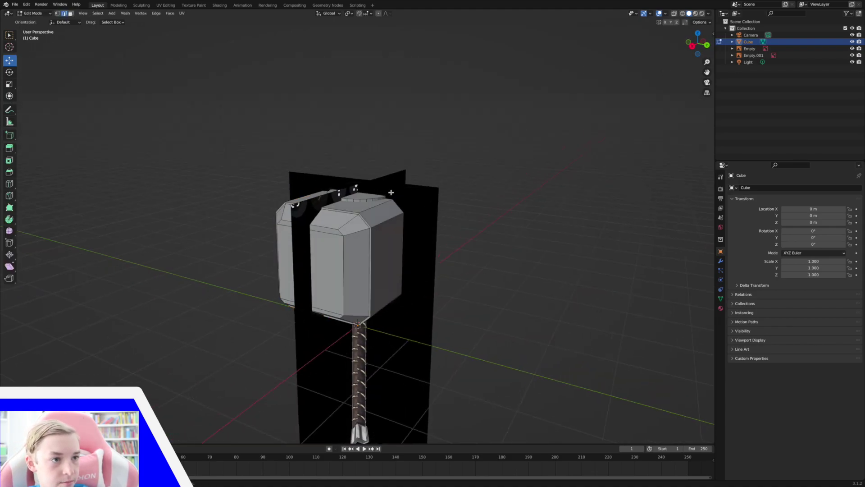
# In the wireframe back view, add a loop cut around the cap cylinder level with the head's top surface
pyautogui.click(708, 48)
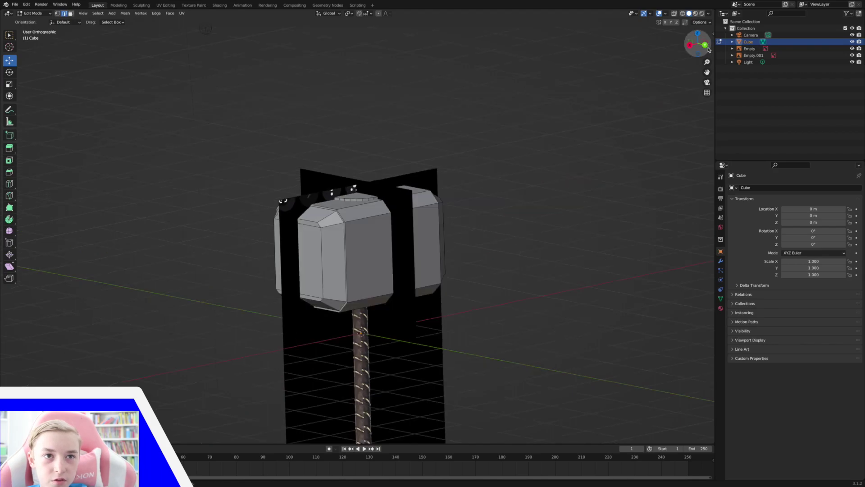
pyautogui.moveTo(707, 62)
pyautogui.mouseDown()
pyautogui.moveTo(709, 49)
pyautogui.moveTo(708, 77)
pyautogui.mouseUp()
pyautogui.click(684, 15)
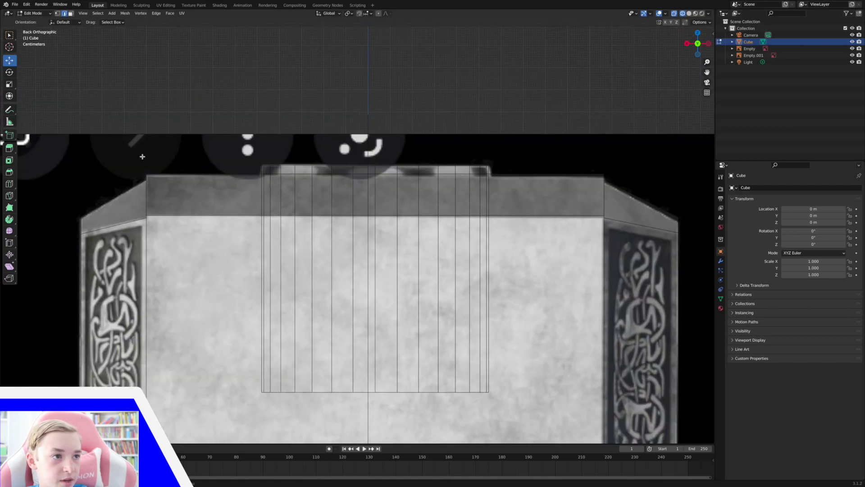
pyautogui.click(9, 184)
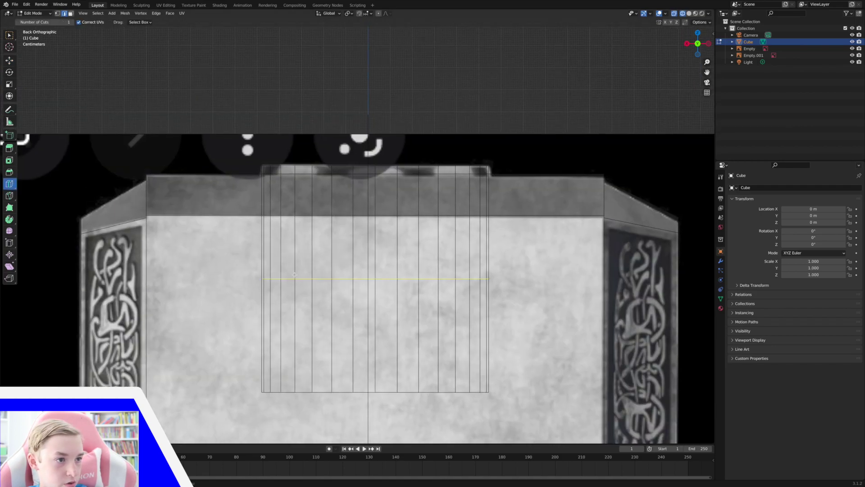
pyautogui.moveTo(290, 271); pyautogui.dragTo(288, 170)
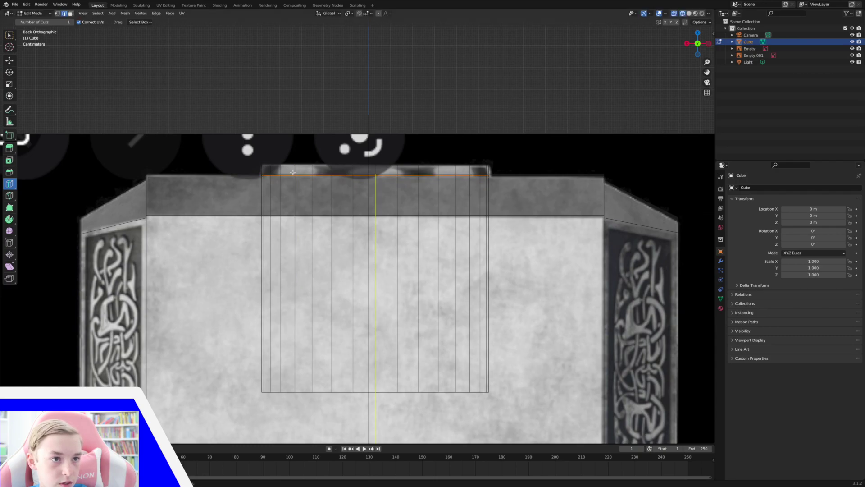
pyautogui.press('s')
pyautogui.click(609, 155)
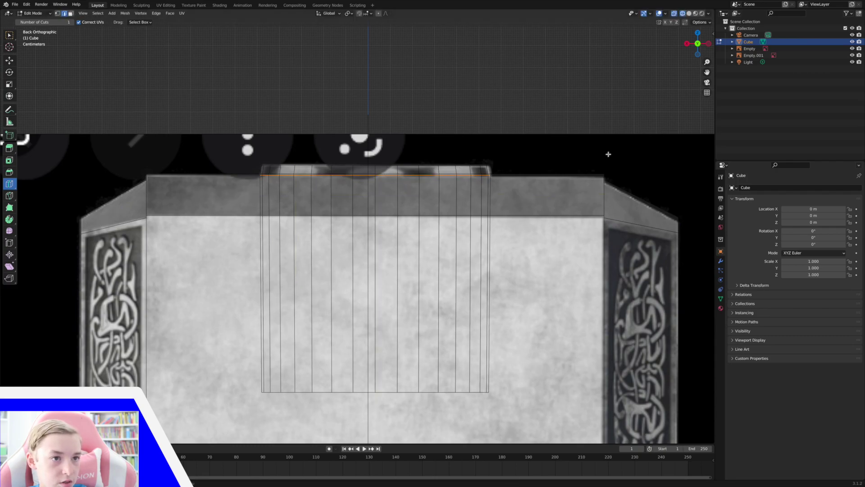
# Return to Object Mode with solid shading and hide both reference images, Empty and Empty.001
pyautogui.press('Tab')
pyautogui.moveTo(609, 157); pyautogui.dragTo(634, 113, button='middle')
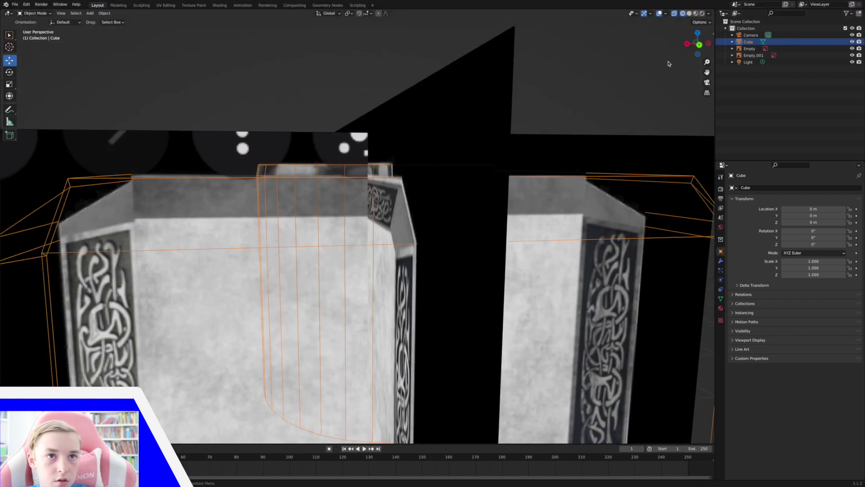
pyautogui.click(688, 15)
pyautogui.moveTo(483, 114); pyautogui.dragTo(504, 108, button='middle')
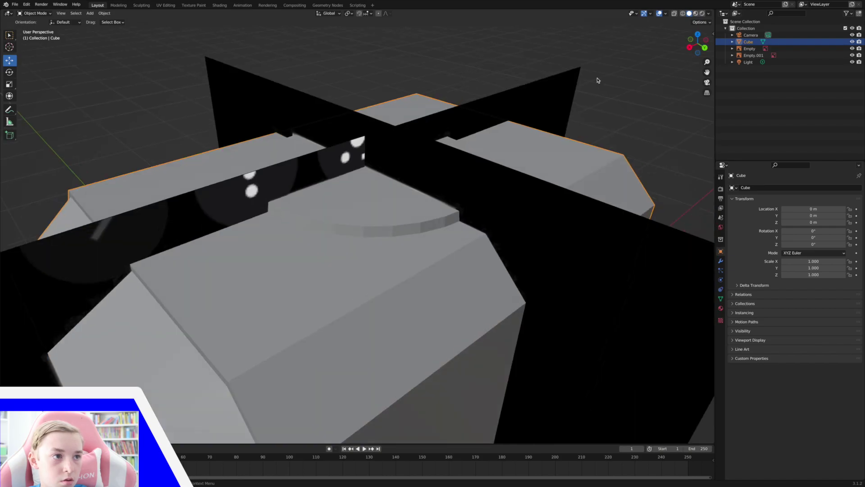
pyautogui.scroll(-4, 704, 56)
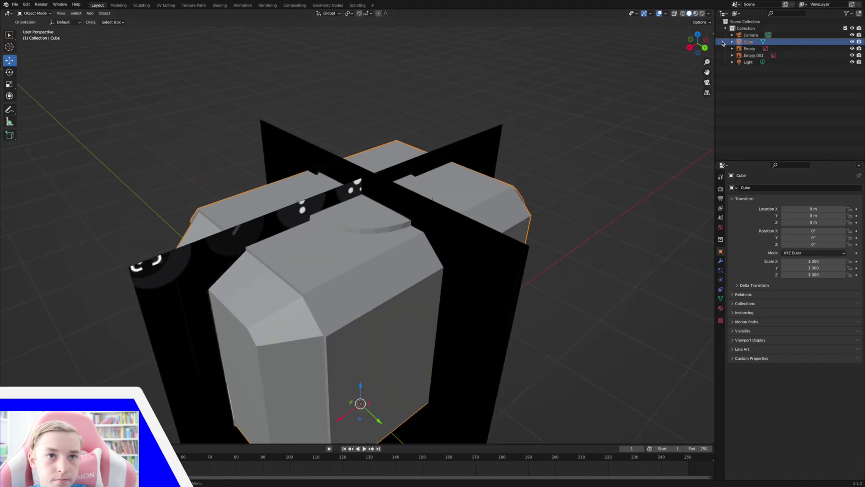
pyautogui.click(852, 55)
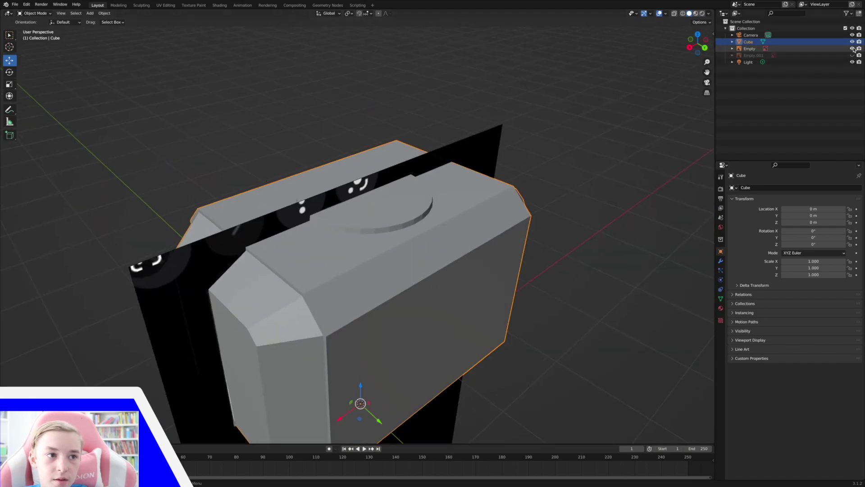
pyautogui.click(852, 49)
pyautogui.moveTo(508, 151); pyautogui.dragTo(365, 195, button='middle')
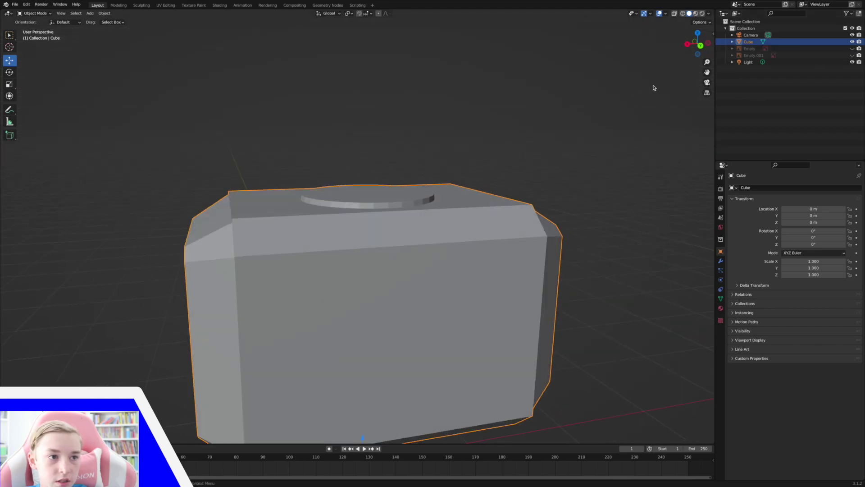
# Examine the hammer head and its raised round cap from all around, both close up and from further away
pyautogui.scroll(-3, 478, 271)
pyautogui.moveTo(479, 271); pyautogui.dragTo(514, 247, button='middle')
pyautogui.scroll(4, 513, 247)
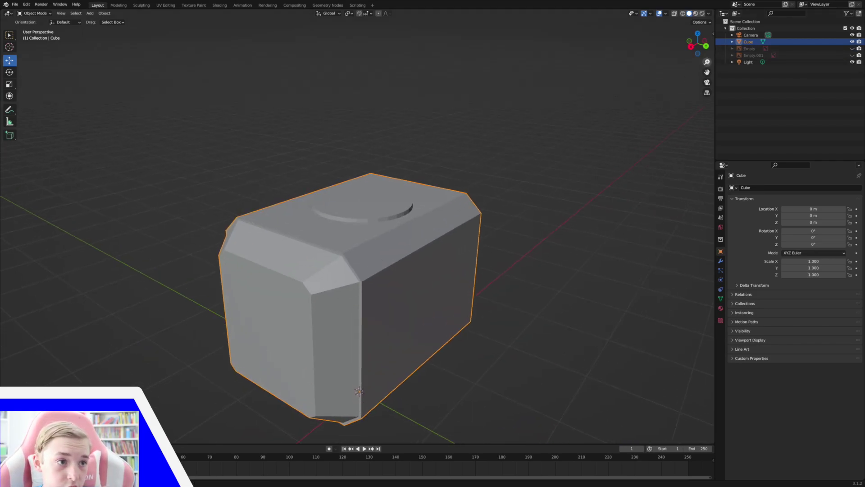
pyautogui.moveTo(707, 61); pyautogui.dragTo(707, 51)
pyautogui.moveTo(482, 225); pyautogui.dragTo(389, 182, button='middle')
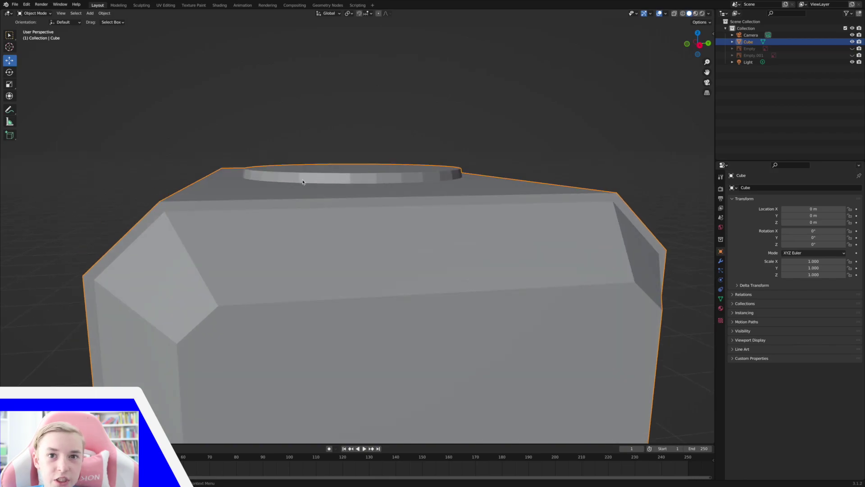
pyautogui.moveTo(303, 182); pyautogui.dragTo(303, 182, button='middle')
pyautogui.moveTo(433, 178); pyautogui.dragTo(564, 112, button='middle')
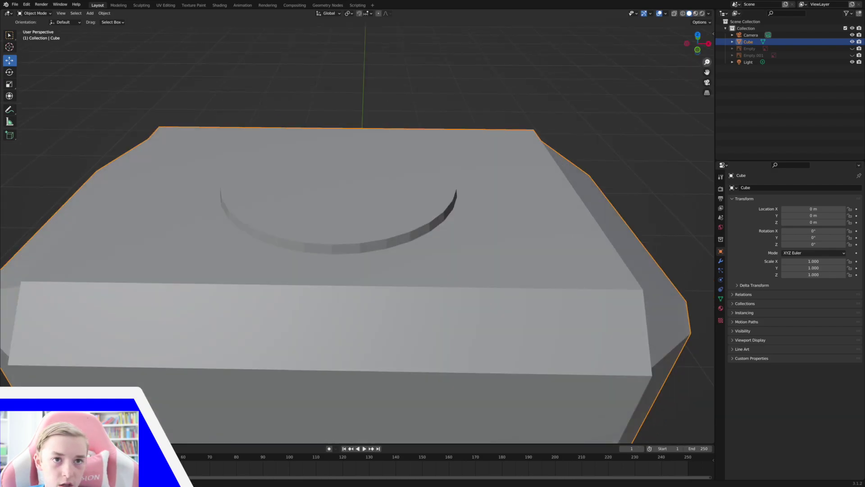
pyautogui.scroll(-5, 471, 155)
pyautogui.moveTo(471, 155); pyautogui.dragTo(476, 149, button='middle')
pyautogui.press('KP_4')
pyautogui.press('KP_4')
pyautogui.press('KP_4')
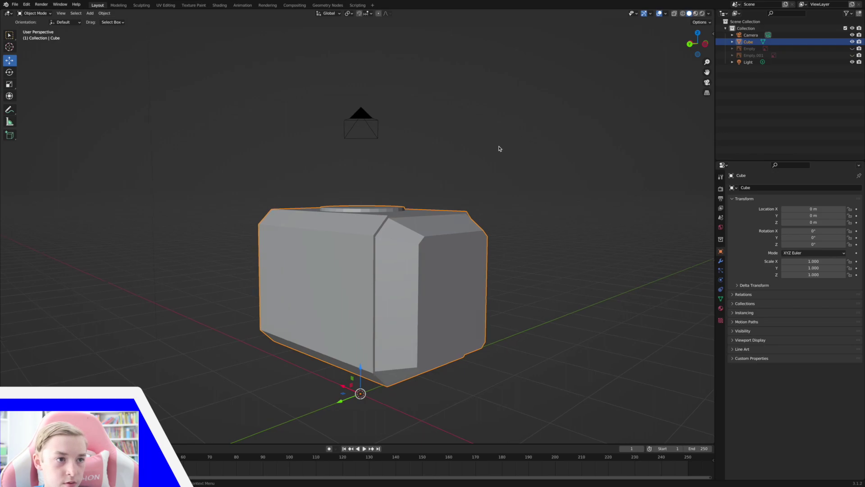
# Apply Shade Smooth to the hammer head object and check the shading from several angles
pyautogui.hotkey('alt', 'a')
pyautogui.click(392, 280)
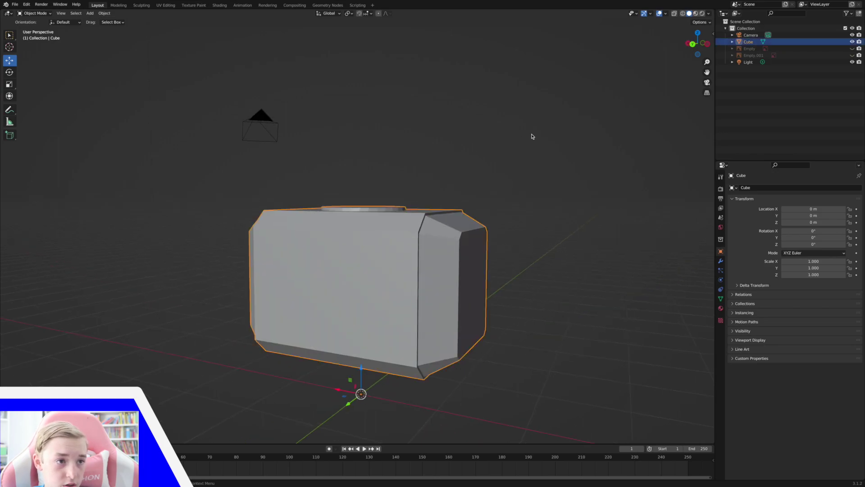
pyautogui.rightClick(530, 135)
pyautogui.click(530, 134)
pyautogui.hscroll(-10, 524, 136)
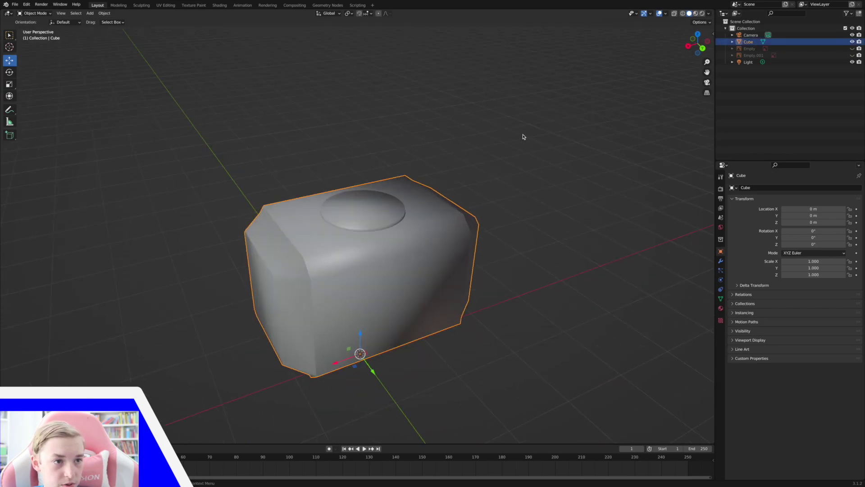
pyautogui.scroll(4, 522, 137)
pyautogui.hscroll(10, 522, 142)
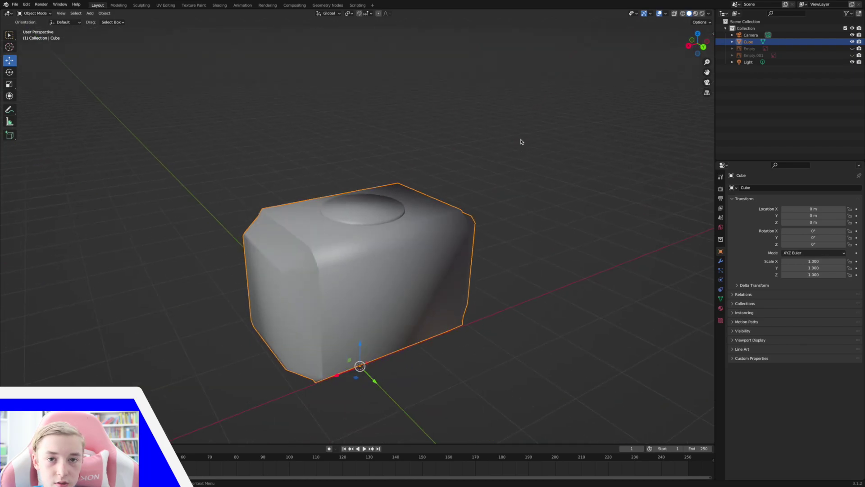
pyautogui.hscroll(10, 521, 143)
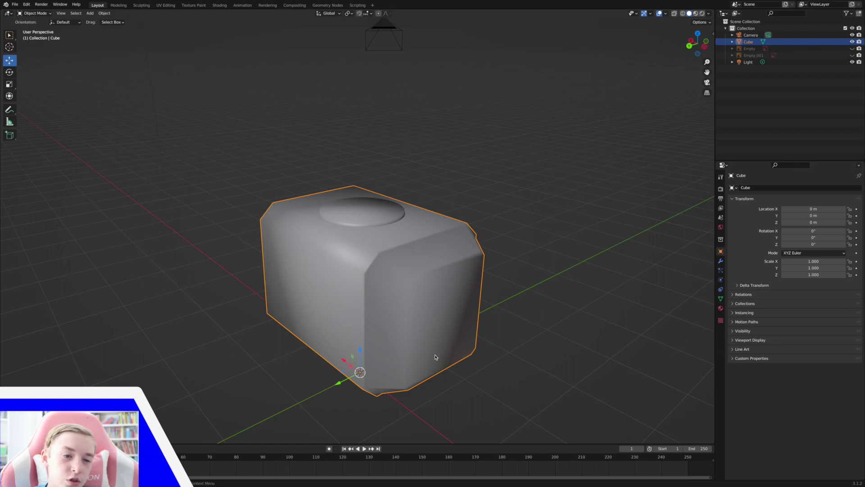
# Add a Bevel modifier to the hammer head object and check the beveled edges from several angles
pyautogui.click(721, 262)
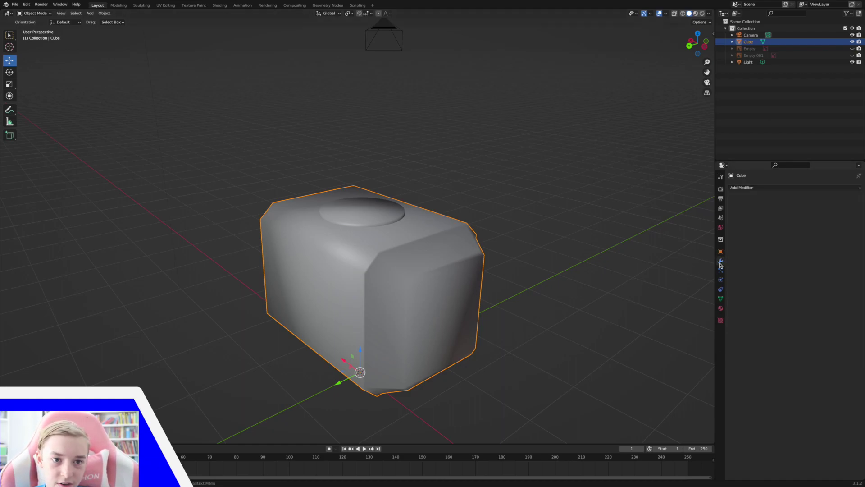
pyautogui.click(744, 188)
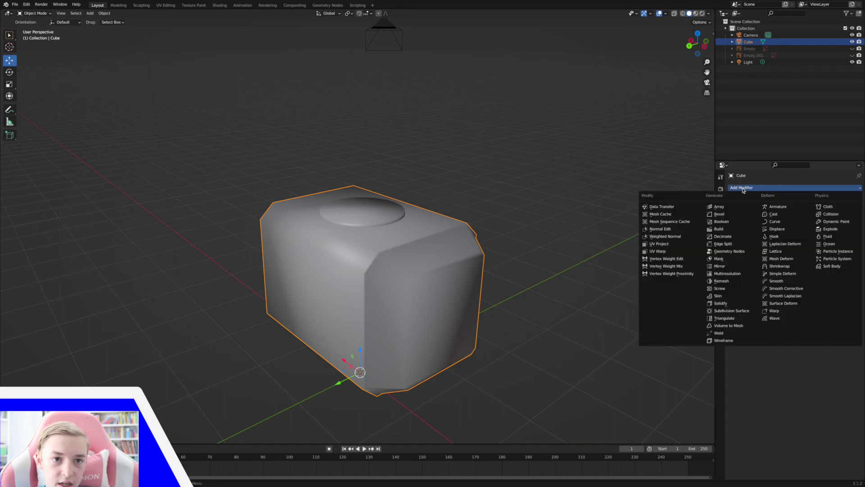
pyautogui.click(737, 215)
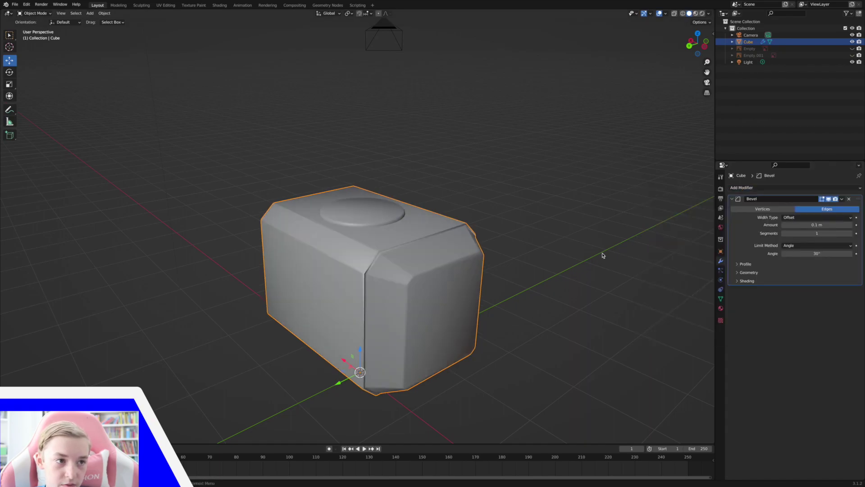
pyautogui.moveTo(603, 256); pyautogui.dragTo(613, 254, button='middle')
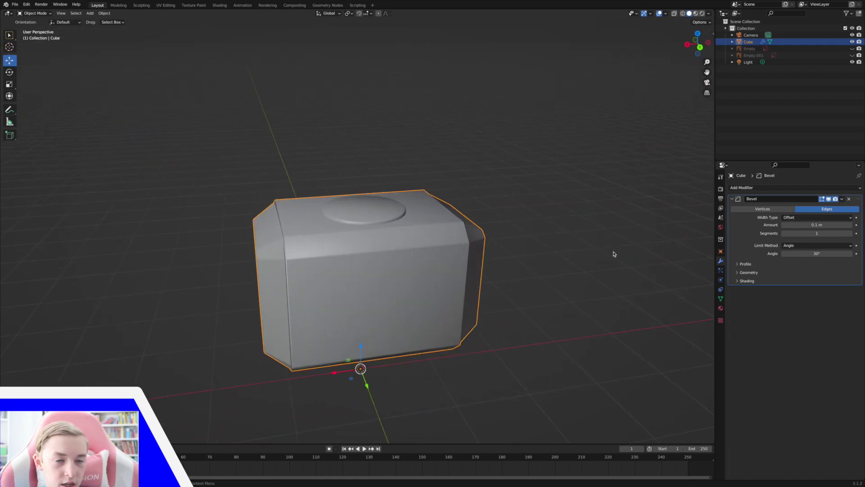
pyautogui.moveTo(564, 327); pyautogui.dragTo(474, 353, button='middle')
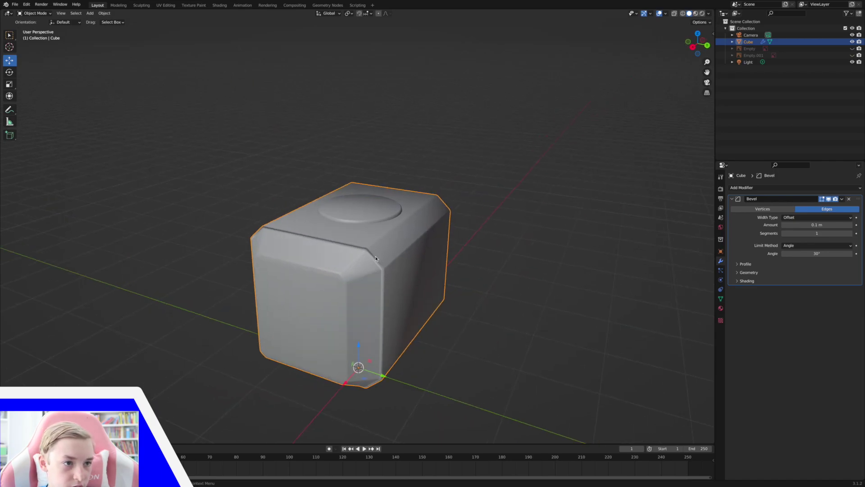
# Set the Bevel modifier's amount to 2.76 m and its segments to 3, checking the head's edges up close
pyautogui.moveTo(807, 225); pyautogui.dragTo(830, 224)
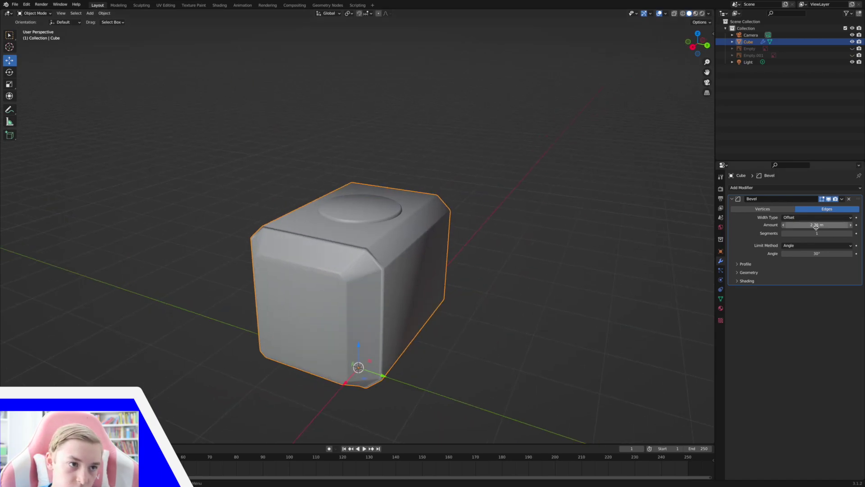
pyautogui.click(851, 234)
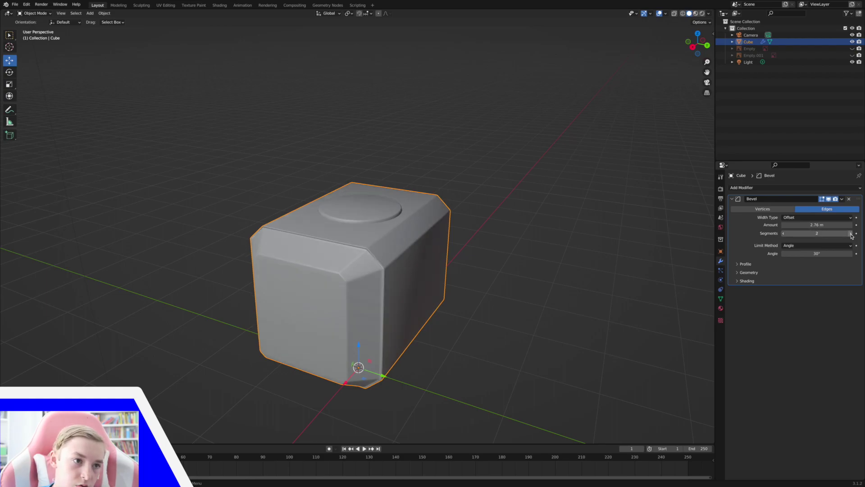
pyautogui.click(852, 234)
pyautogui.moveTo(675, 271); pyautogui.dragTo(760, 261, button='middle')
pyautogui.scroll(5, 566, 139)
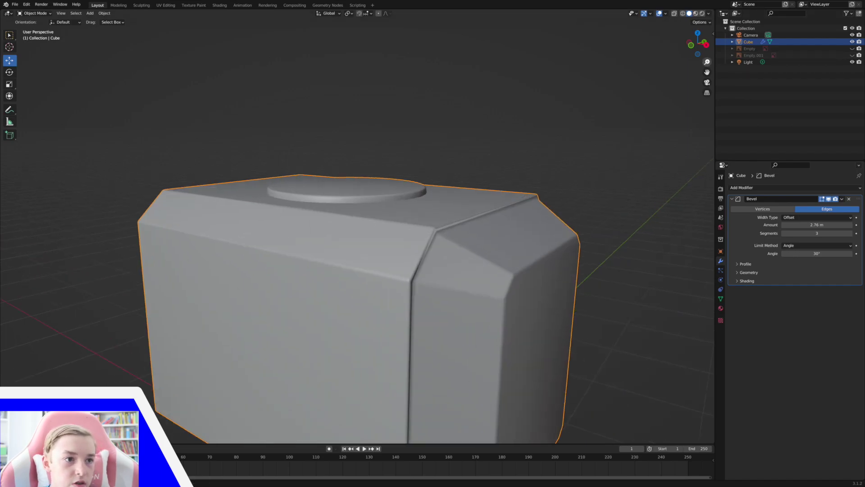
pyautogui.moveTo(566, 139); pyautogui.dragTo(564, 137, button='middle')
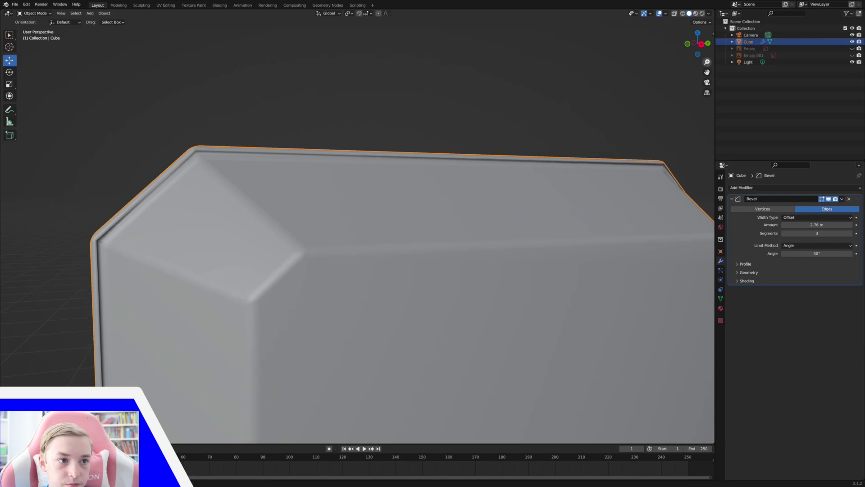
pyautogui.scroll(-3, 360, 298)
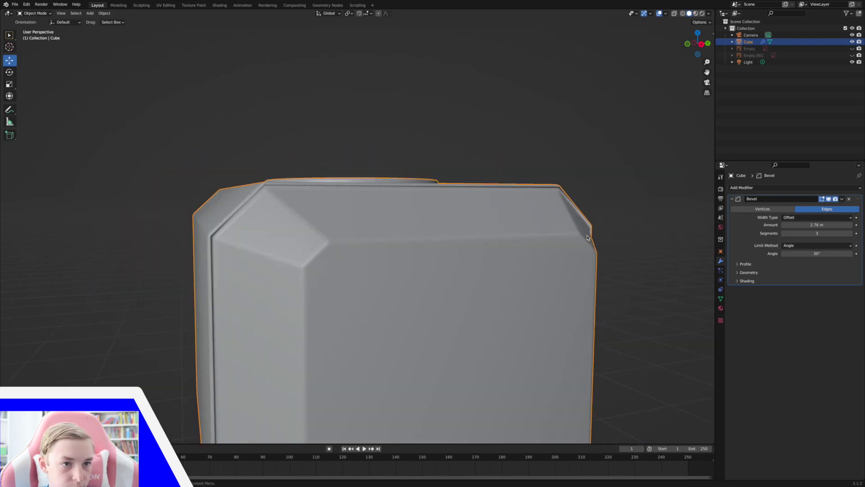
pyautogui.moveTo(588, 238); pyautogui.dragTo(603, 166, button='middle')
# Deselect the hammer head and raise the Bevel modifier's amount to 3.6 m, checking the edges from the other side
pyautogui.click(663, 55)
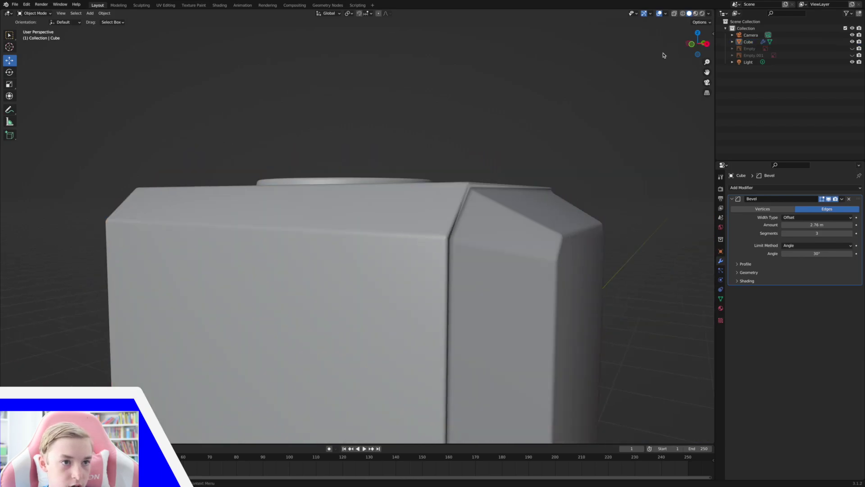
pyautogui.moveTo(709, 59); pyautogui.dragTo(699, 66)
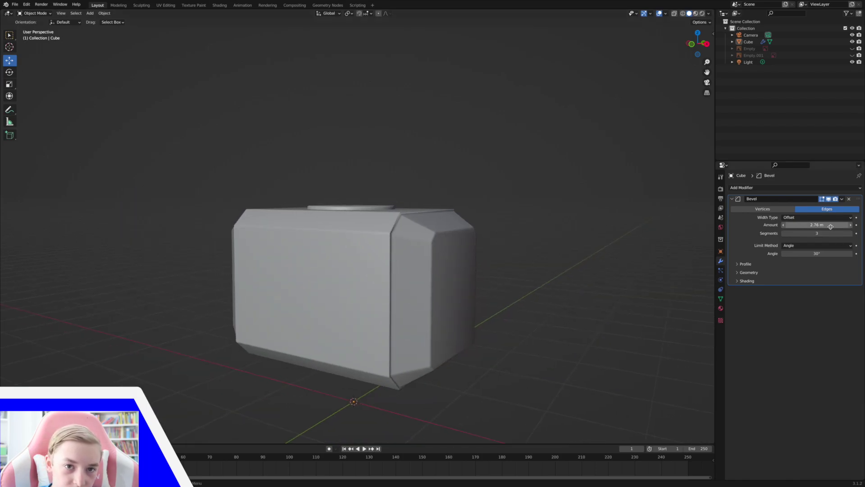
pyautogui.moveTo(830, 226)
pyautogui.mouseDown()
pyautogui.moveTo(807, 226)
pyautogui.moveTo(819, 227)
pyautogui.mouseUp()
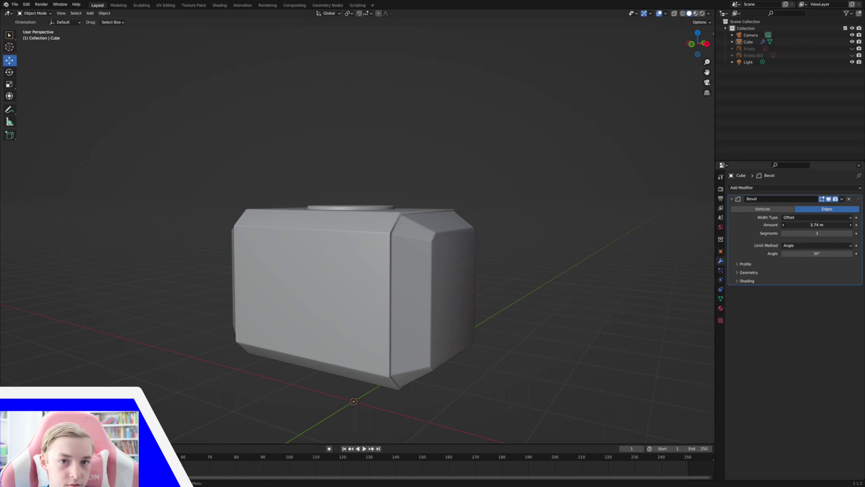
pyautogui.moveTo(159, 221); pyautogui.dragTo(406, 238, button='middle')
pyautogui.click(394, 235)
pyautogui.click(527, 188)
pyautogui.moveTo(527, 187); pyautogui.dragTo(530, 188, button='middle')
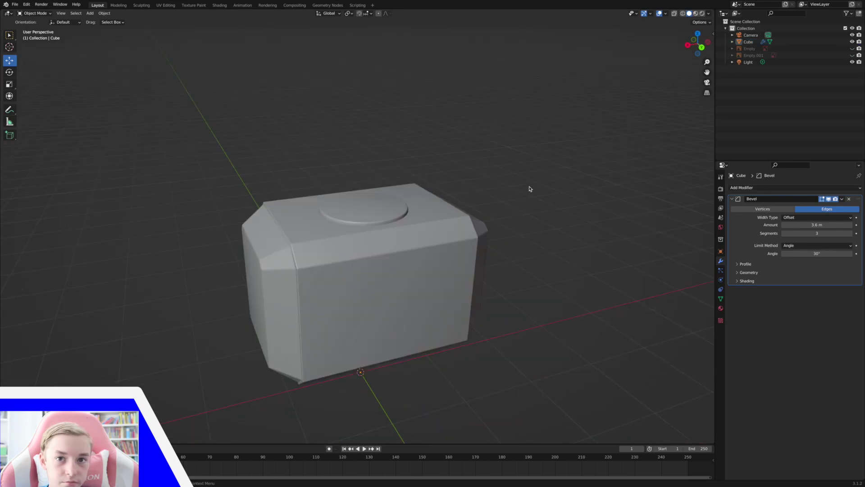